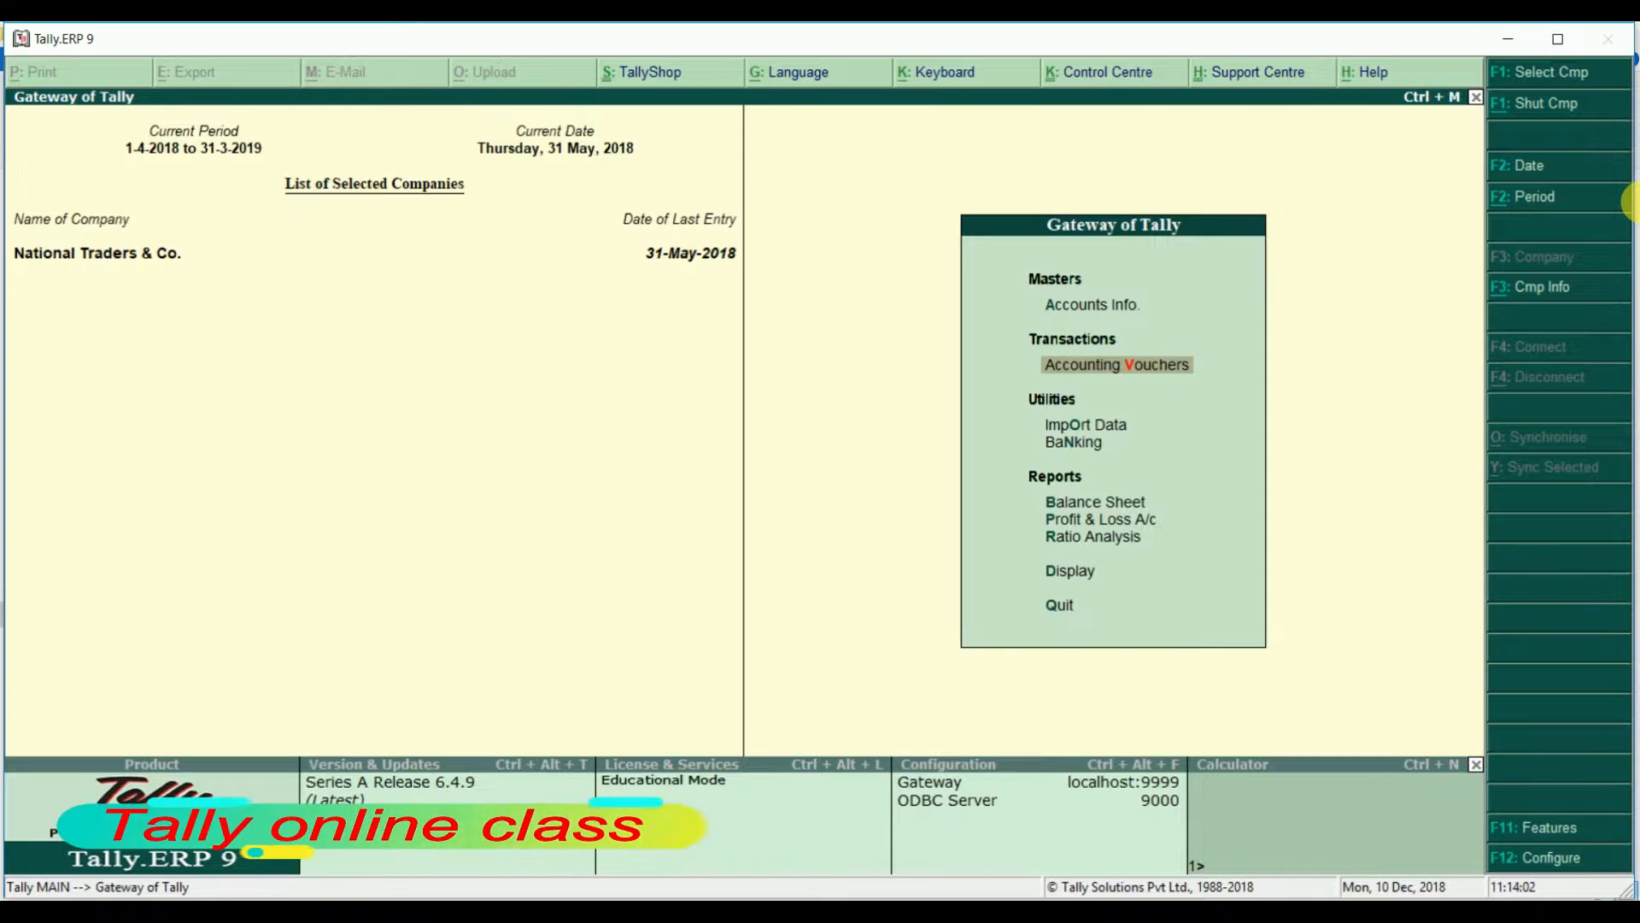
Go through the company's accounting features up to the budget settings, keeping the existing options and cost centre classes
{"action": "key", "text": "F11"}
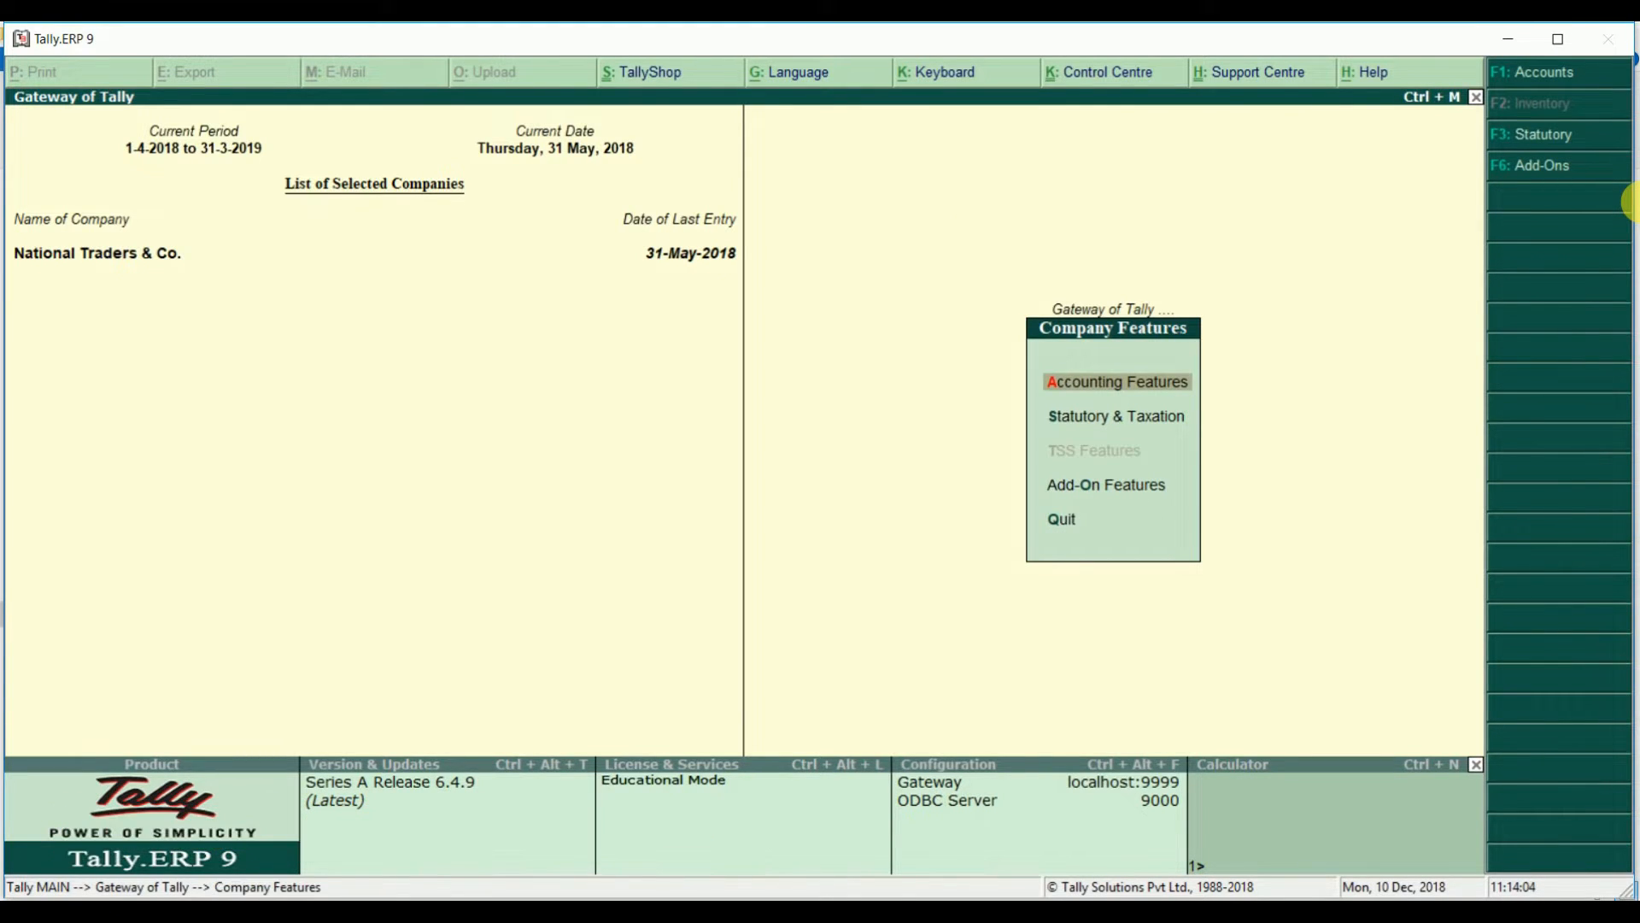
{"action": "key", "text": "Return"}
{"action": "key", "text": "Return"}
{"action": "key", "text": "Return"}
{"action": "key", "text": "Return"}
{"action": "key", "text": "Return"}
{"action": "key", "text": "Return"}
{"action": "key", "text": "Return"}
{"action": "key", "text": "Return"}
{"action": "key", "text": "Return"}
{"action": "key", "text": "Return"}
{"action": "key", "text": "Return"}
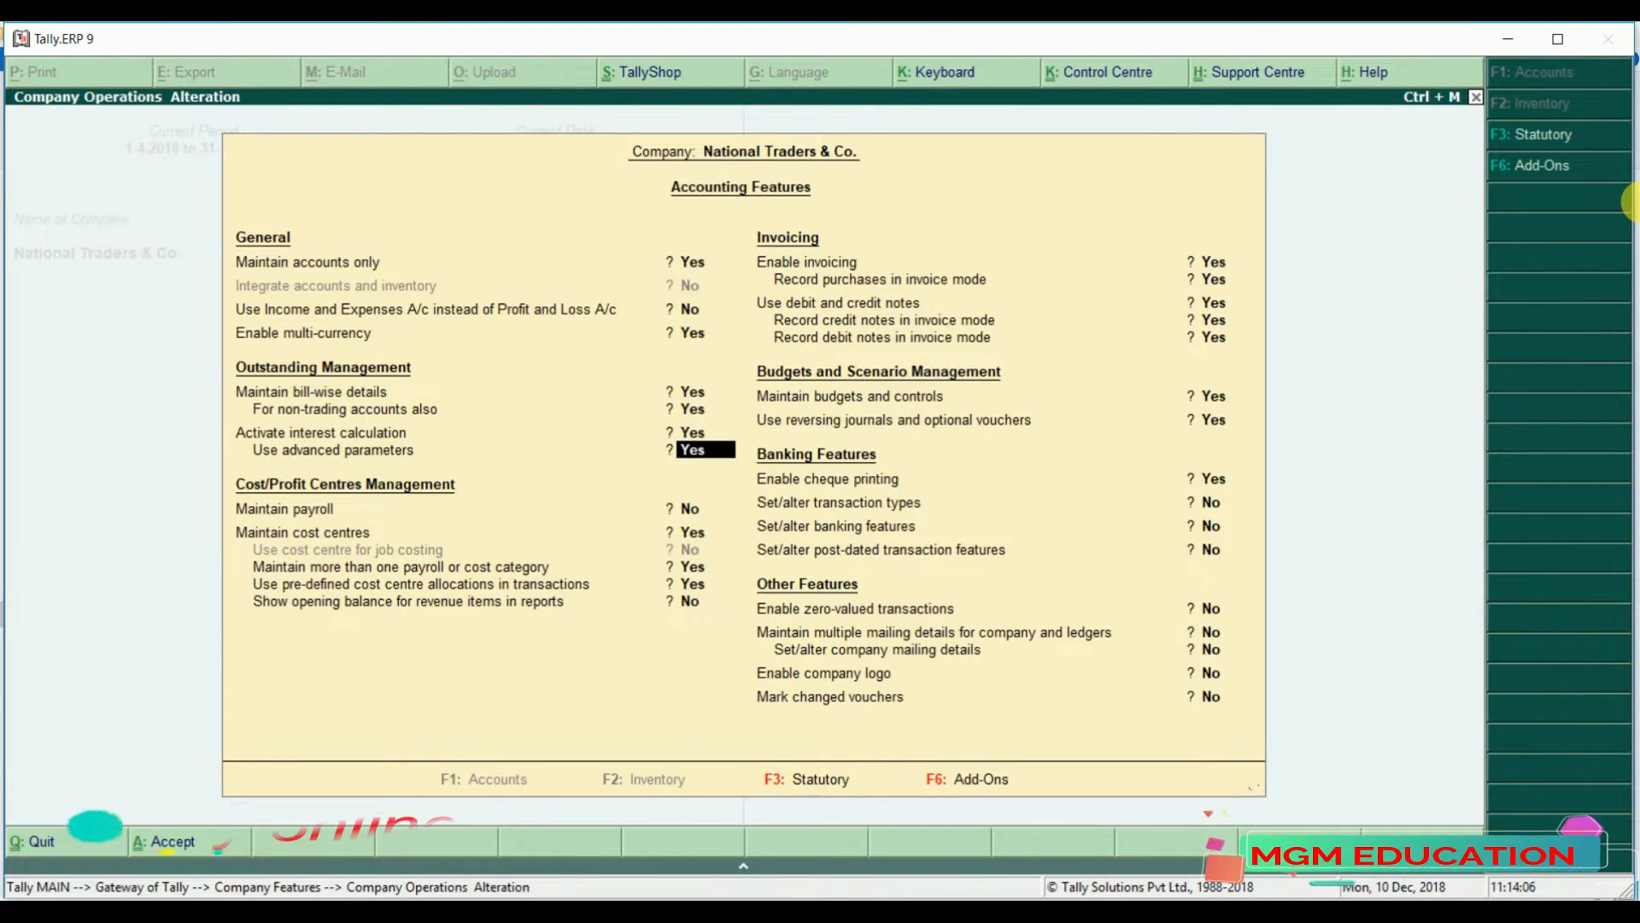
{"action": "key", "text": "Return"}
{"action": "key", "text": "Return"}
{"action": "key", "text": "Return"}
{"action": "key", "text": "Return"}
{"action": "key", "text": "Return"}
{"action": "key", "text": "Return"}
{"action": "key", "text": "Return"}
{"action": "key", "text": "Return"}
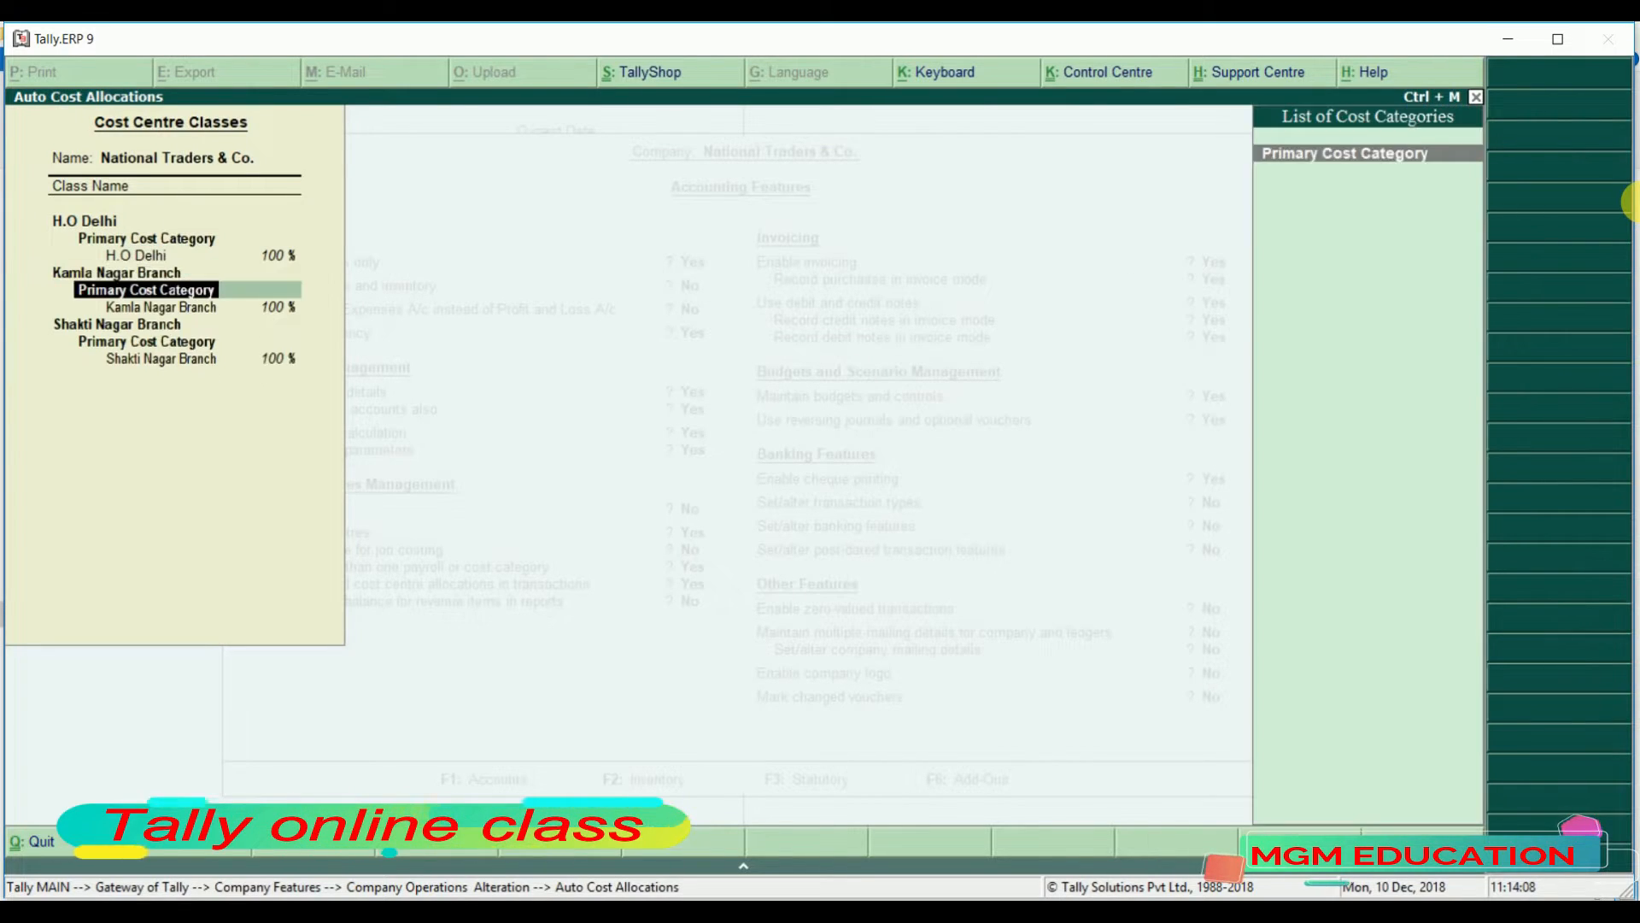
{"action": "key", "text": "Return"}
{"action": "key", "text": "Return"}
{"action": "key", "text": "Return"}
{"action": "key", "text": "Return"}
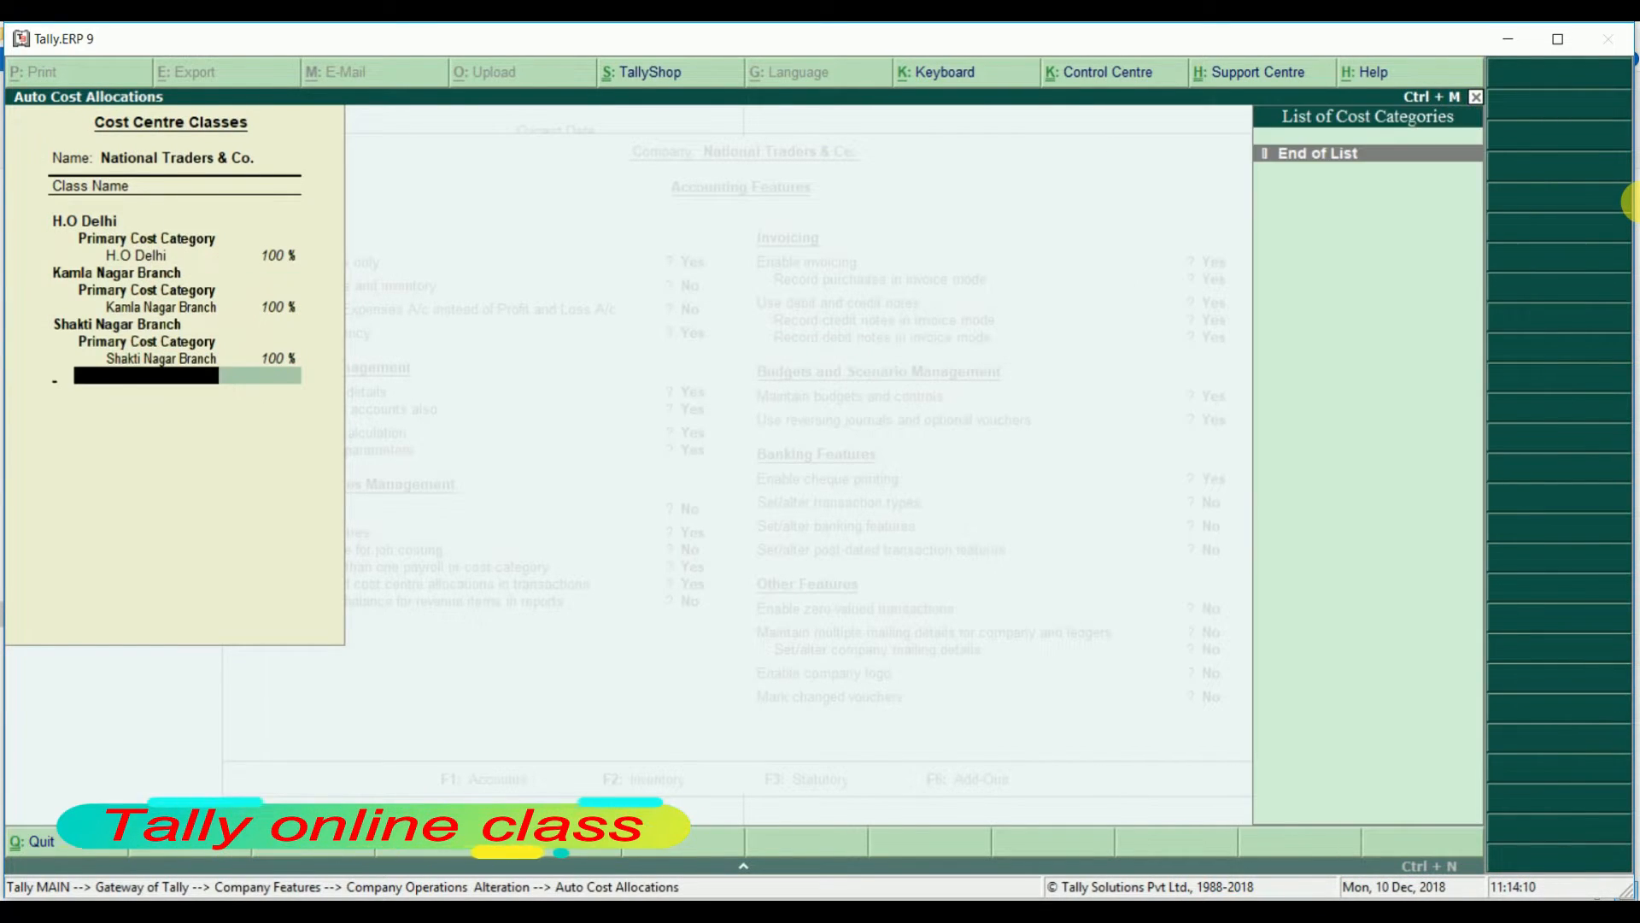
{"action": "key", "text": "Return"}
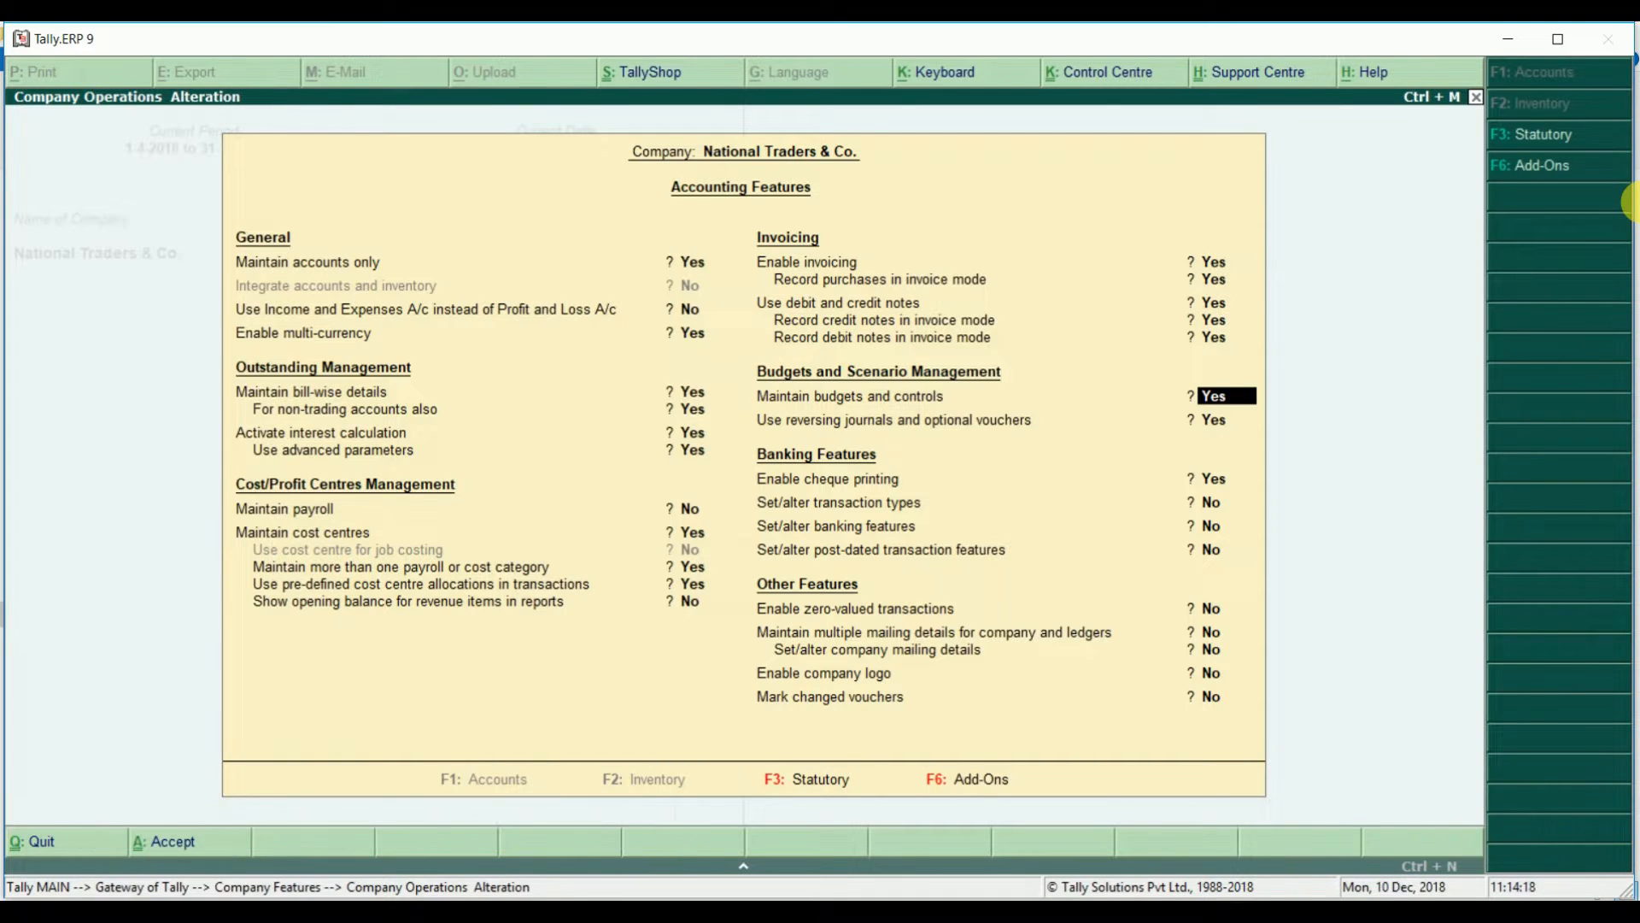
Keep Maintain budgets and controls set to Yes, accept the accounting features and return to the Gateway of Tally
{"action": "key", "text": "Return"}
{"action": "key", "text": "Return"}
{"action": "key", "text": "Return"}
{"action": "key", "text": "Return"}
{"action": "key", "text": "Return"}
{"action": "key", "text": "Return"}
{"action": "key", "text": "Return"}
{"action": "key", "text": "Return"}
{"action": "key", "text": "Return"}
{"action": "key", "text": "Return"}
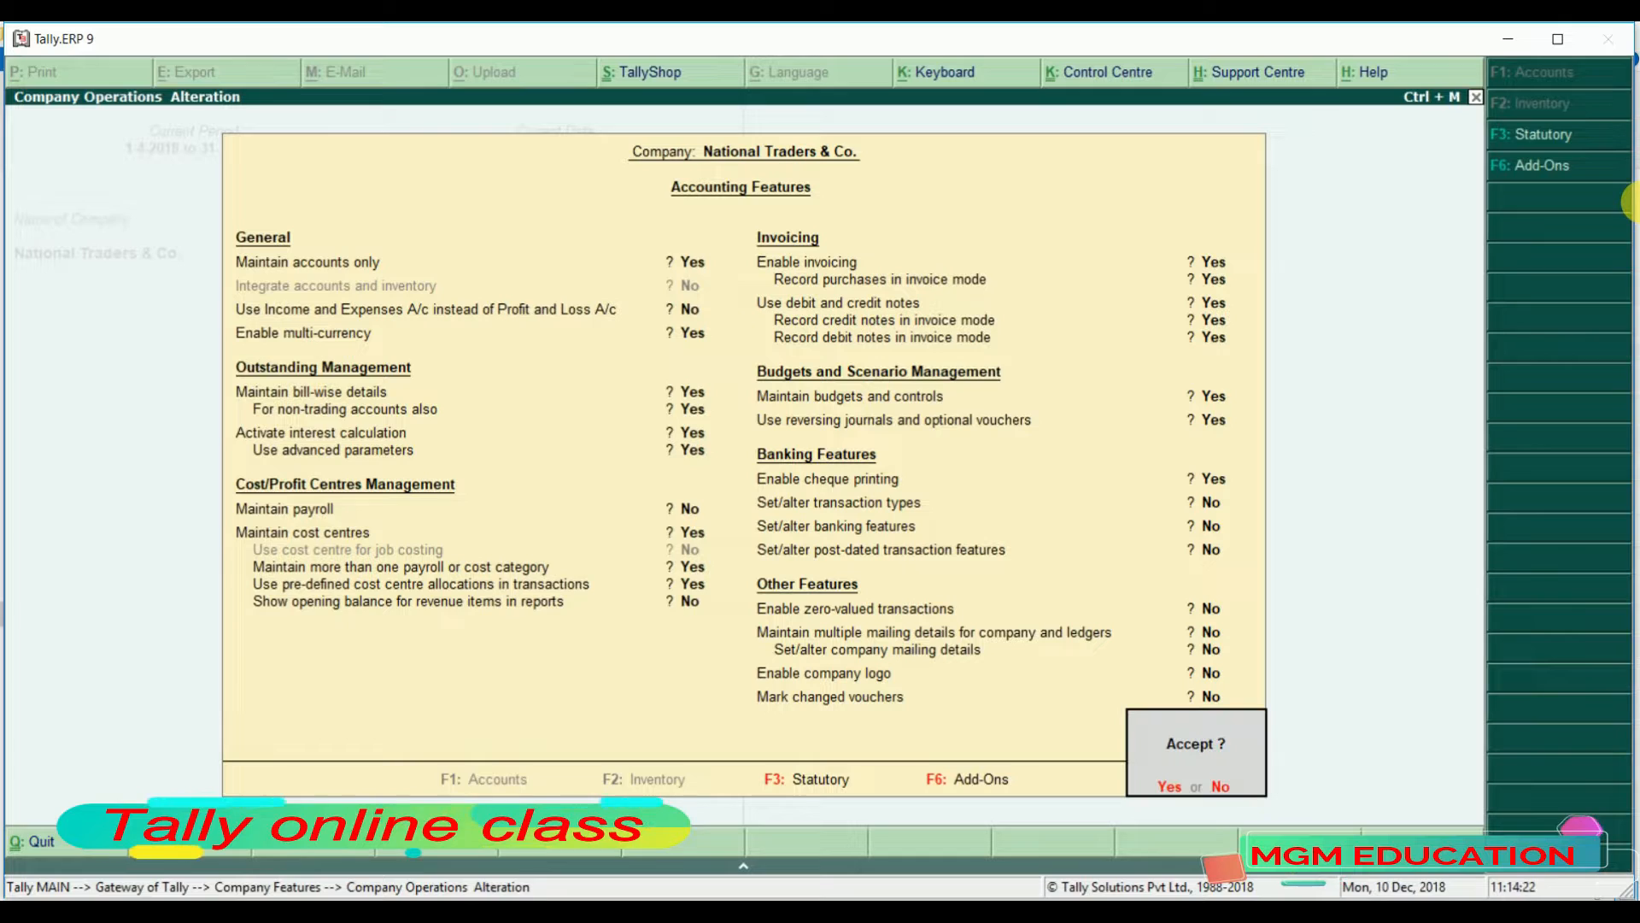
{"action": "key", "text": "Return"}
{"action": "key", "text": "Escape"}
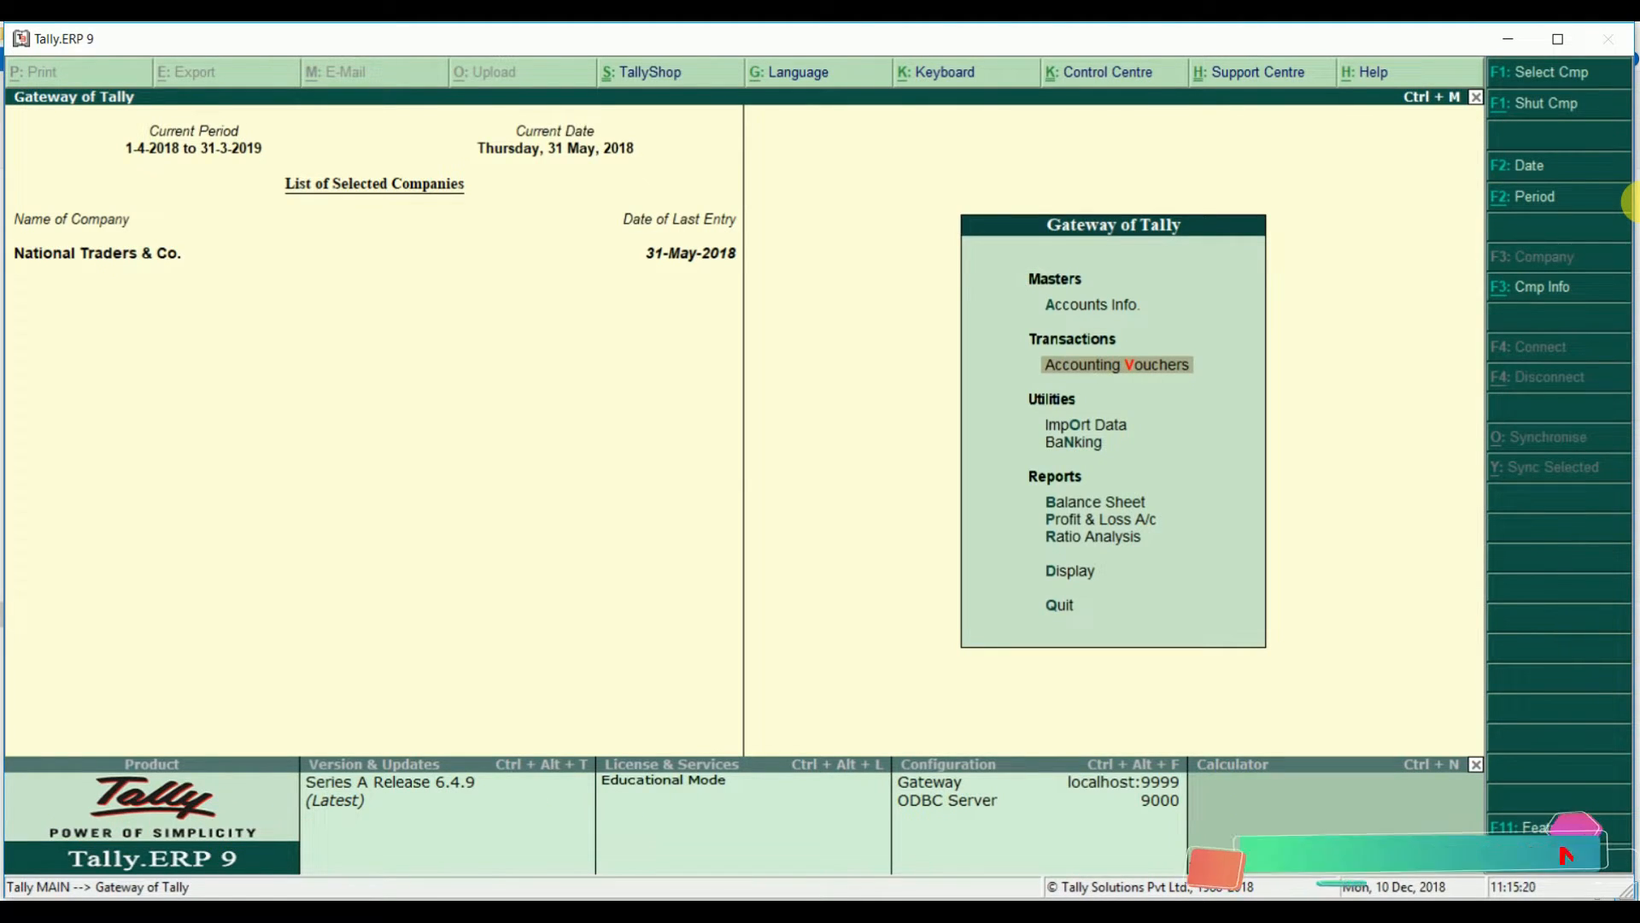
Start a new budget in the accounts masters, named Expenses and placed under Primary
{"action": "key", "text": "Up"}
{"action": "key", "text": "Return"}
{"action": "key", "text": "Down"}
{"action": "key", "text": "Down"}
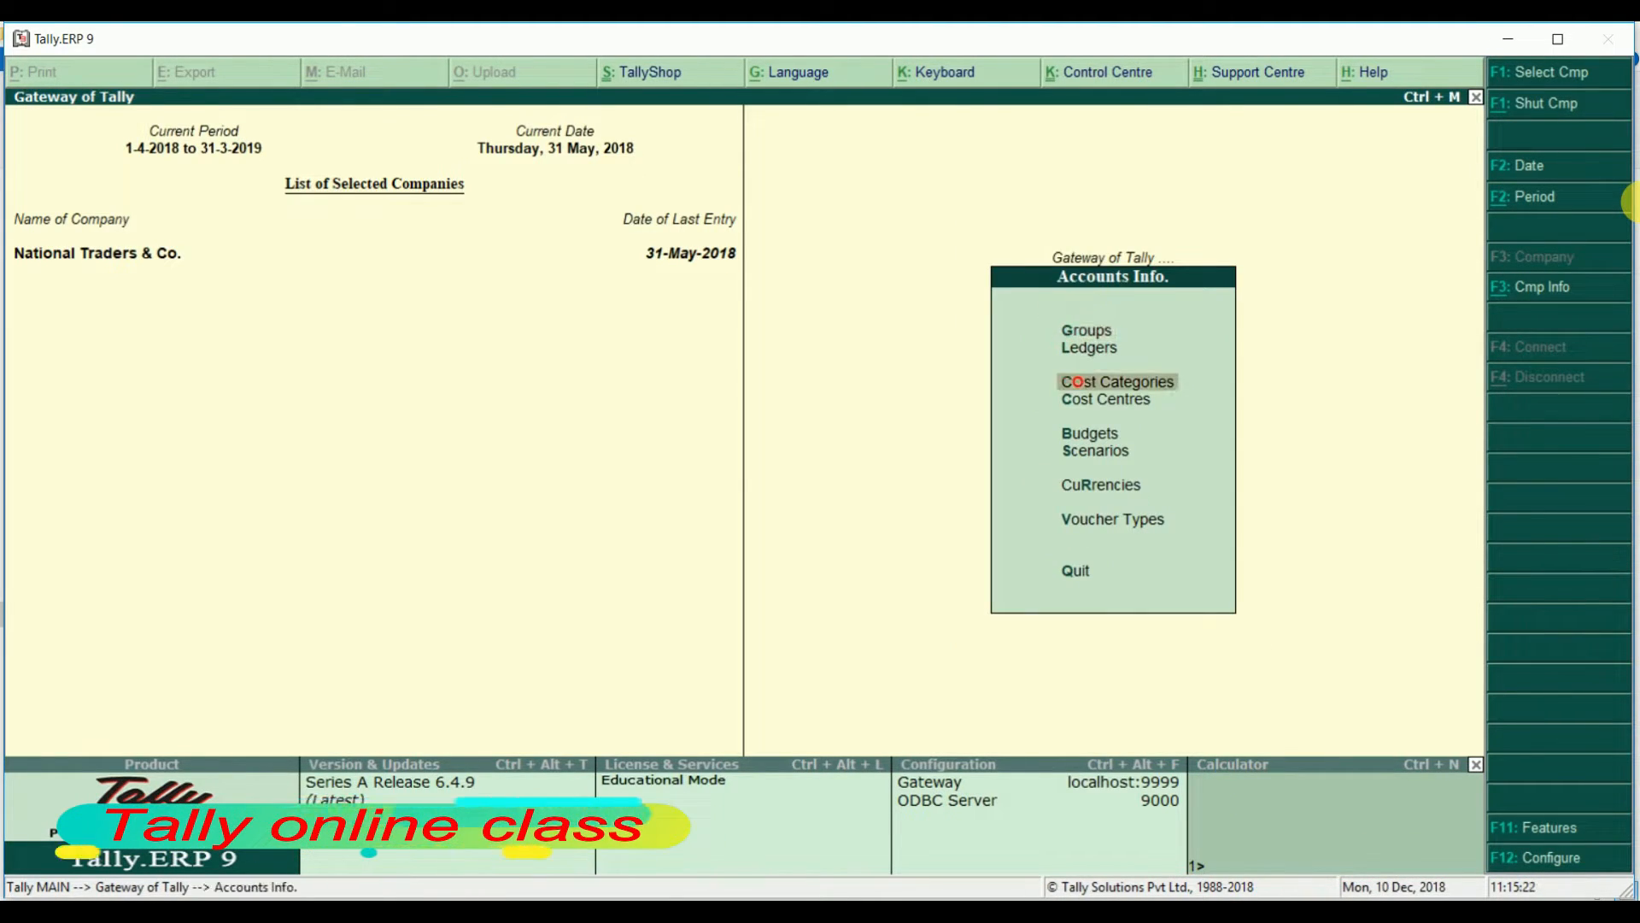
{"action": "key", "text": "Down"}
{"action": "key", "text": "Down"}
{"action": "key", "text": "Return"}
{"action": "key", "text": "Return"}
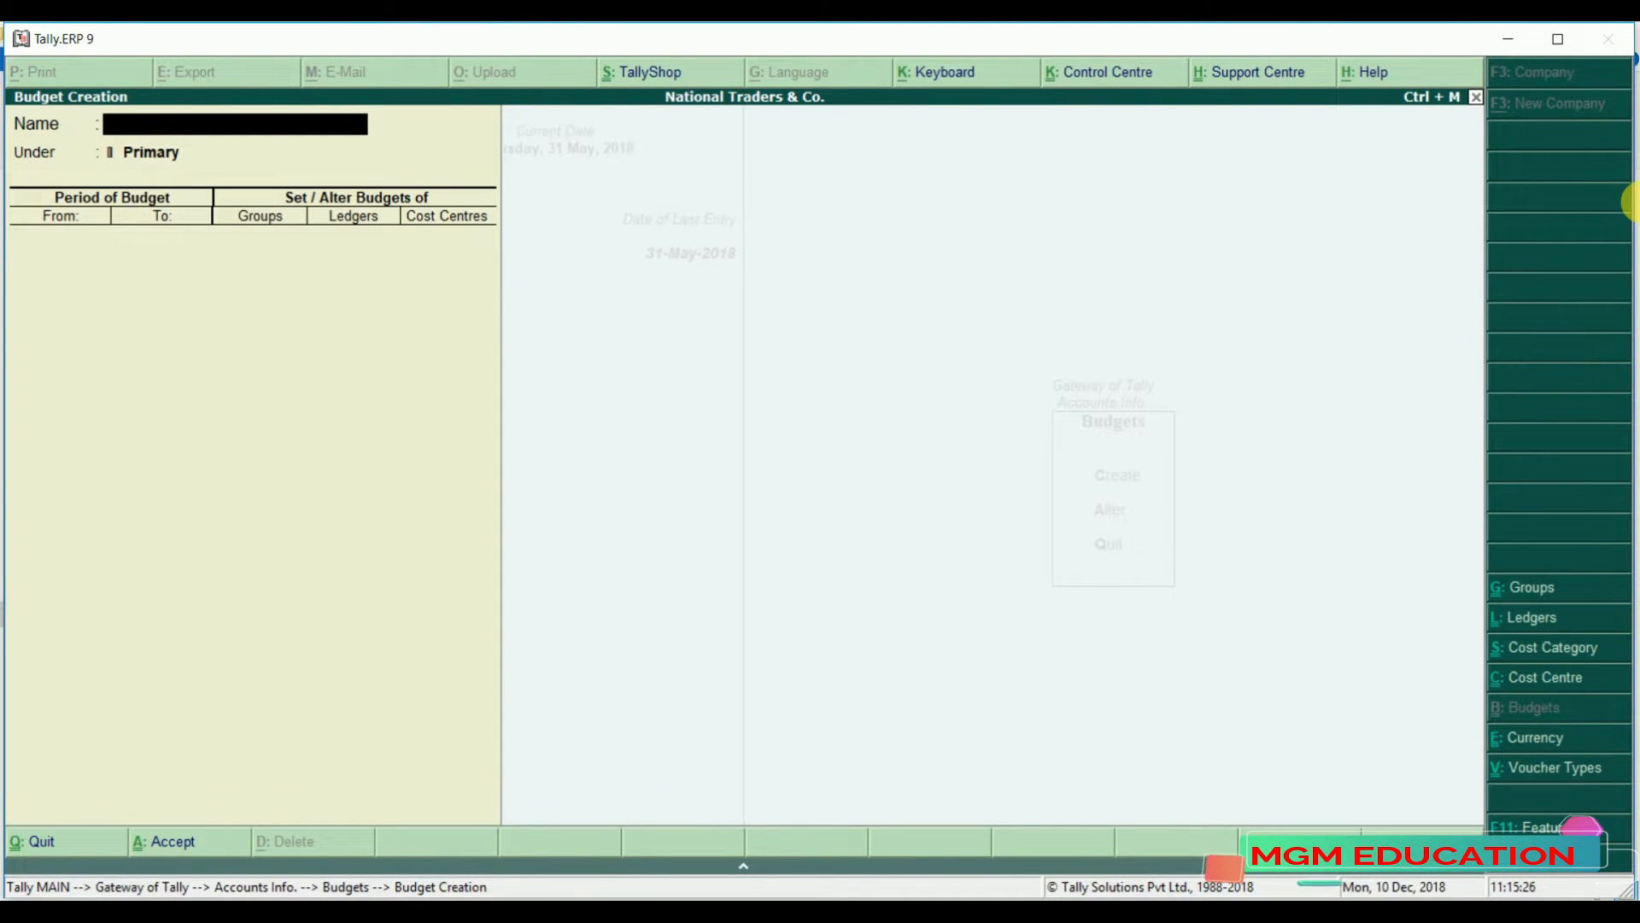
{"action": "type", "text": "Ex"}
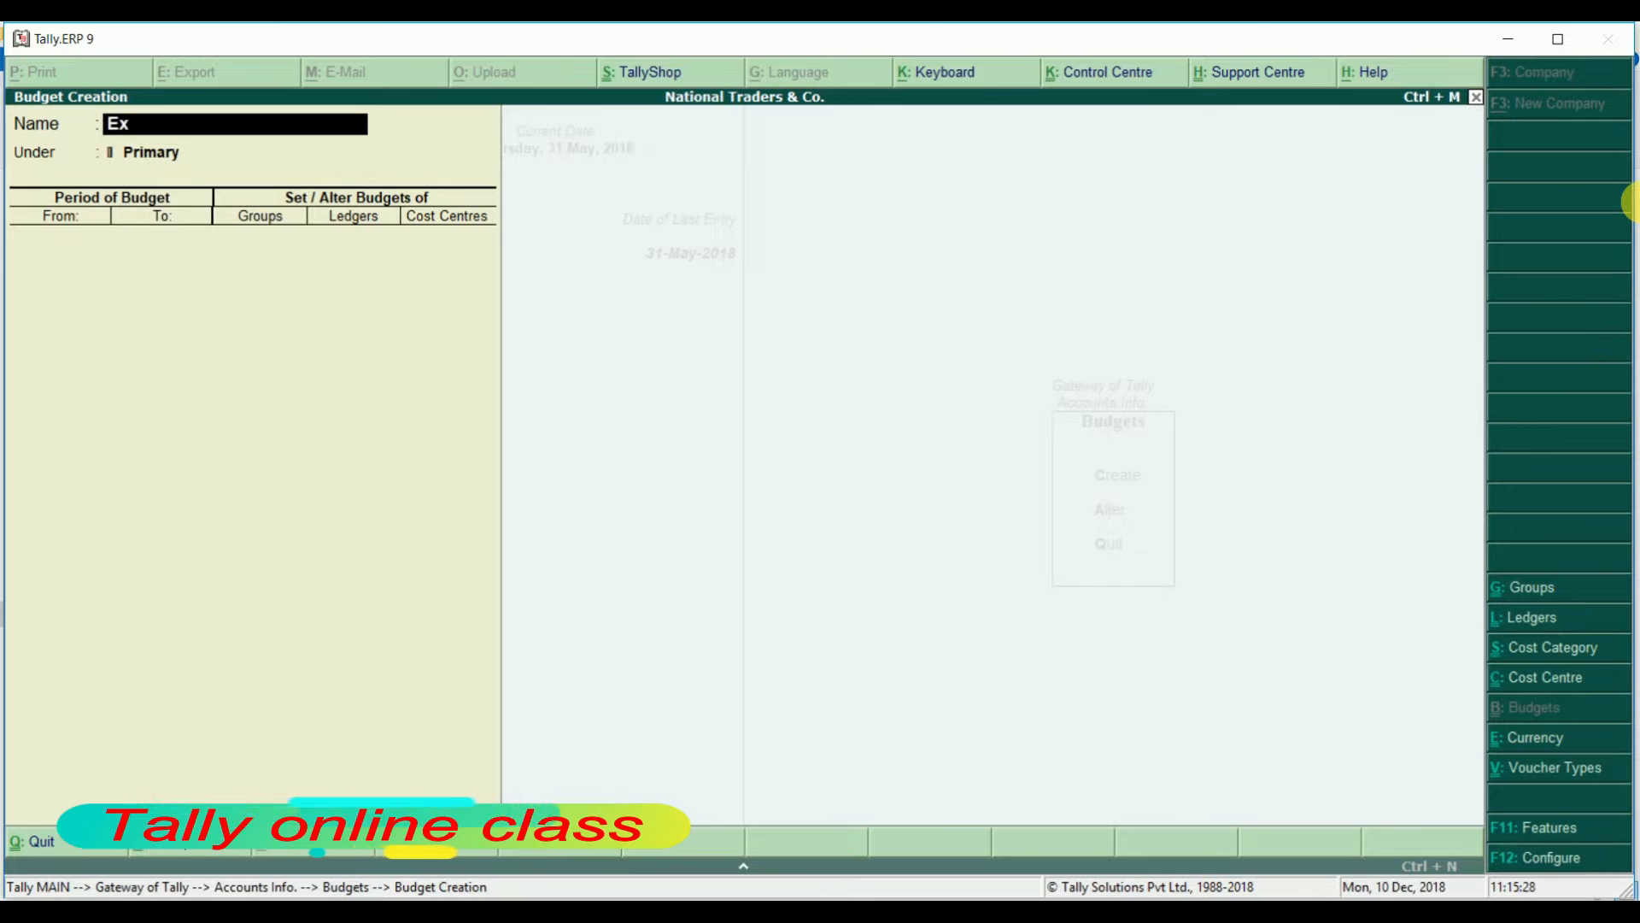
{"action": "type", "text": "penses"}
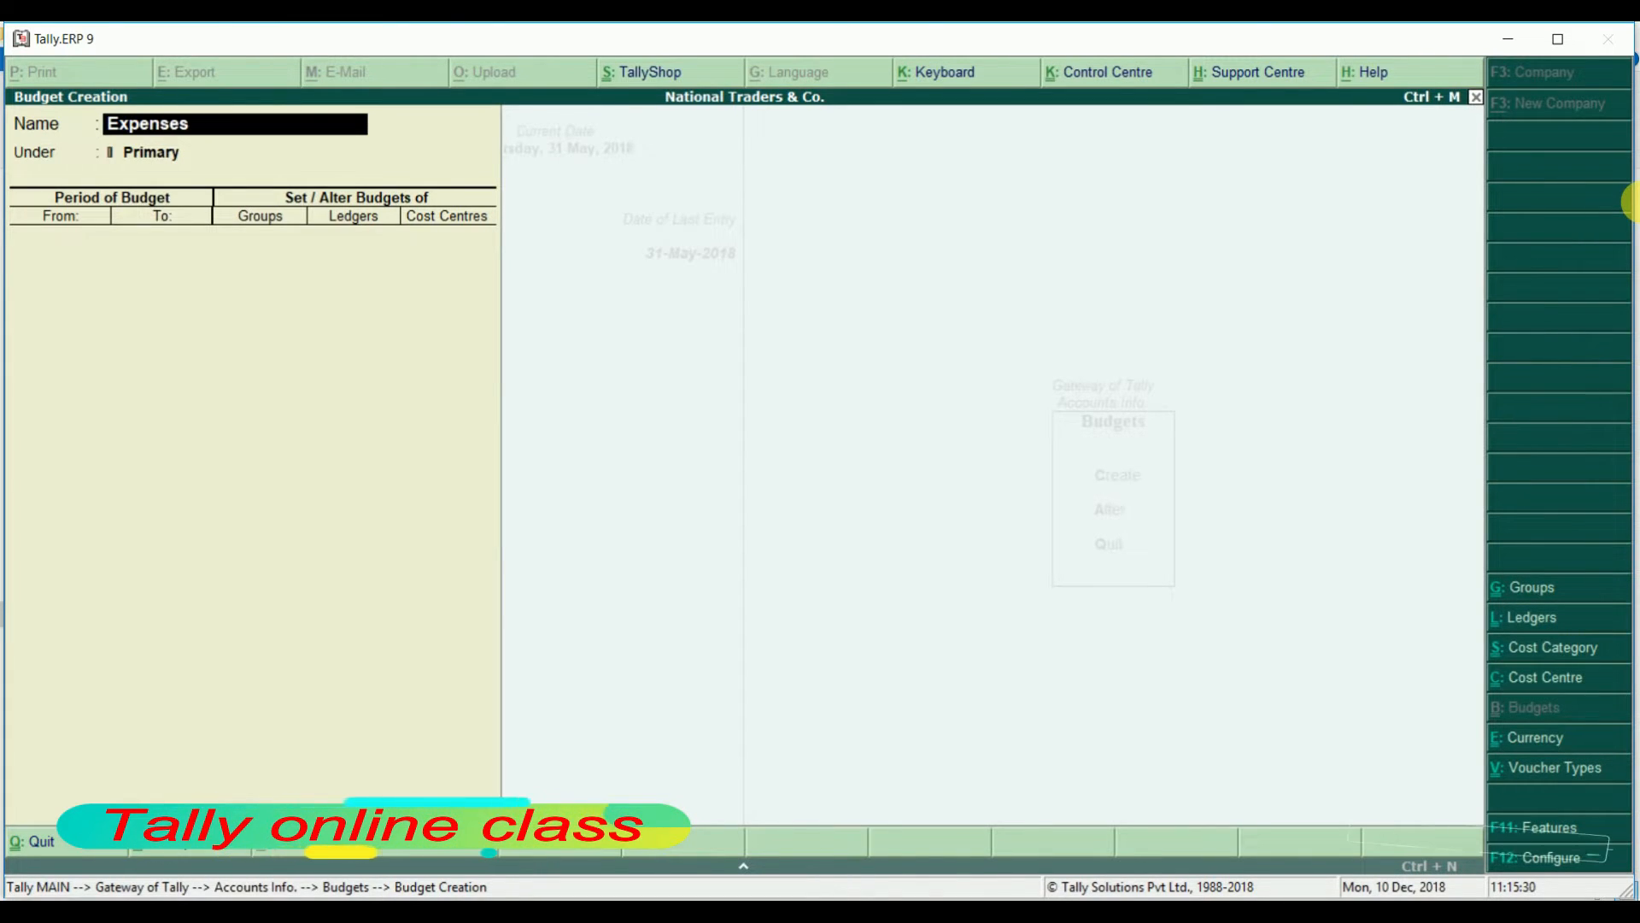
{"action": "key", "text": "Return"}
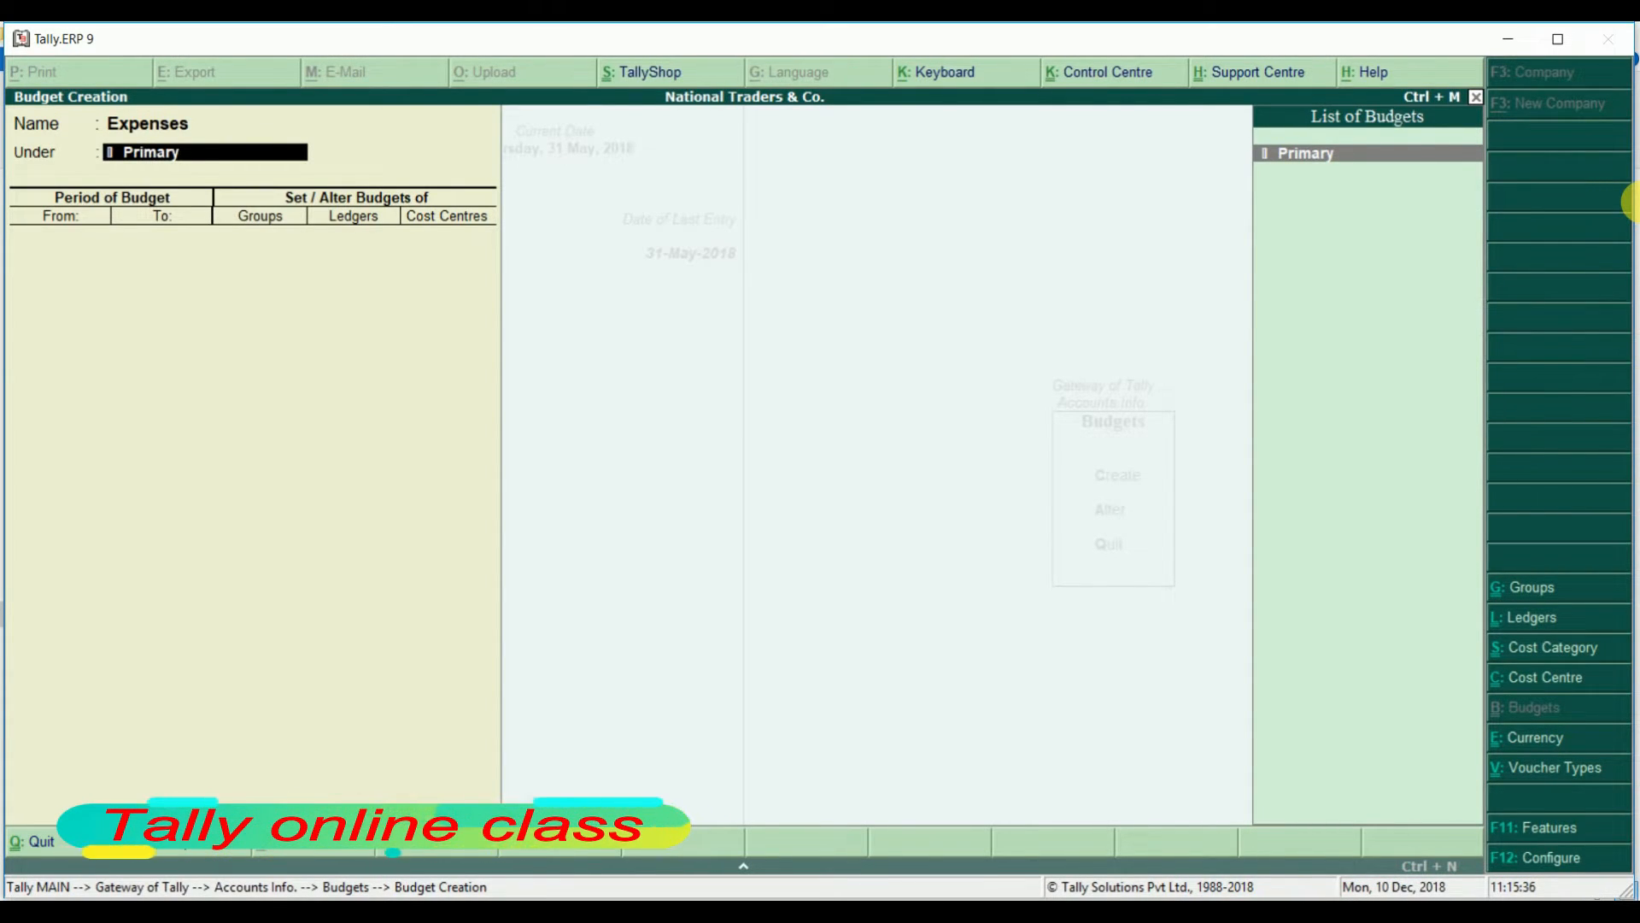
{"action": "key", "text": "Return"}
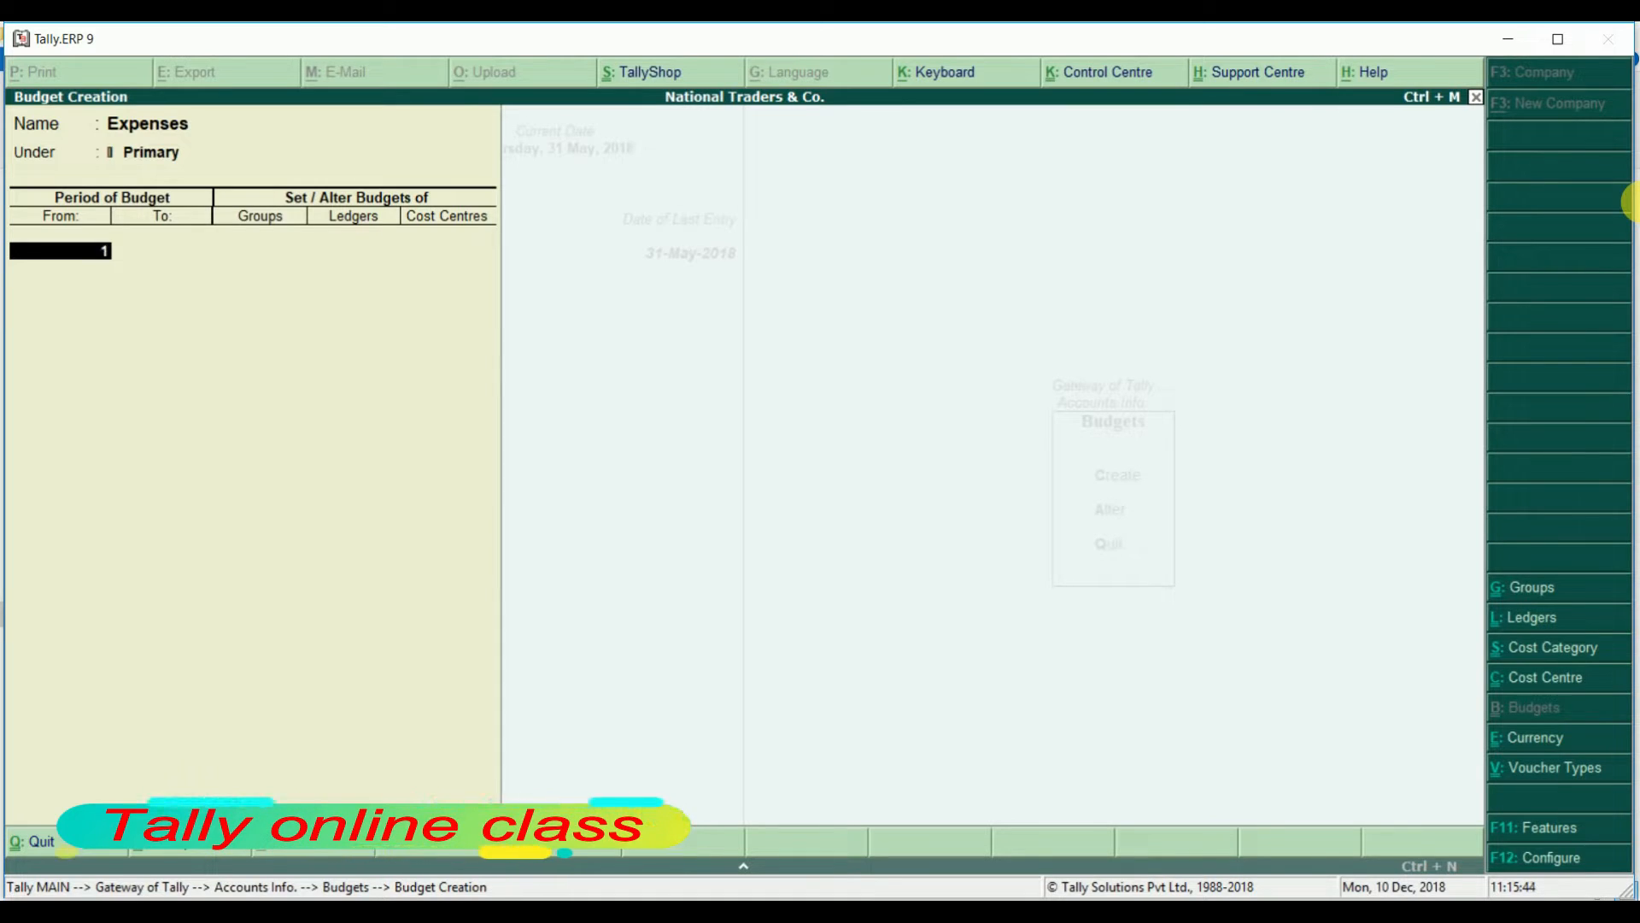
Set the Expenses budget period from 1-4-2018 to 31-3-2019
{"action": "type", "text": "1-4"}
{"action": "key", "text": "Return"}
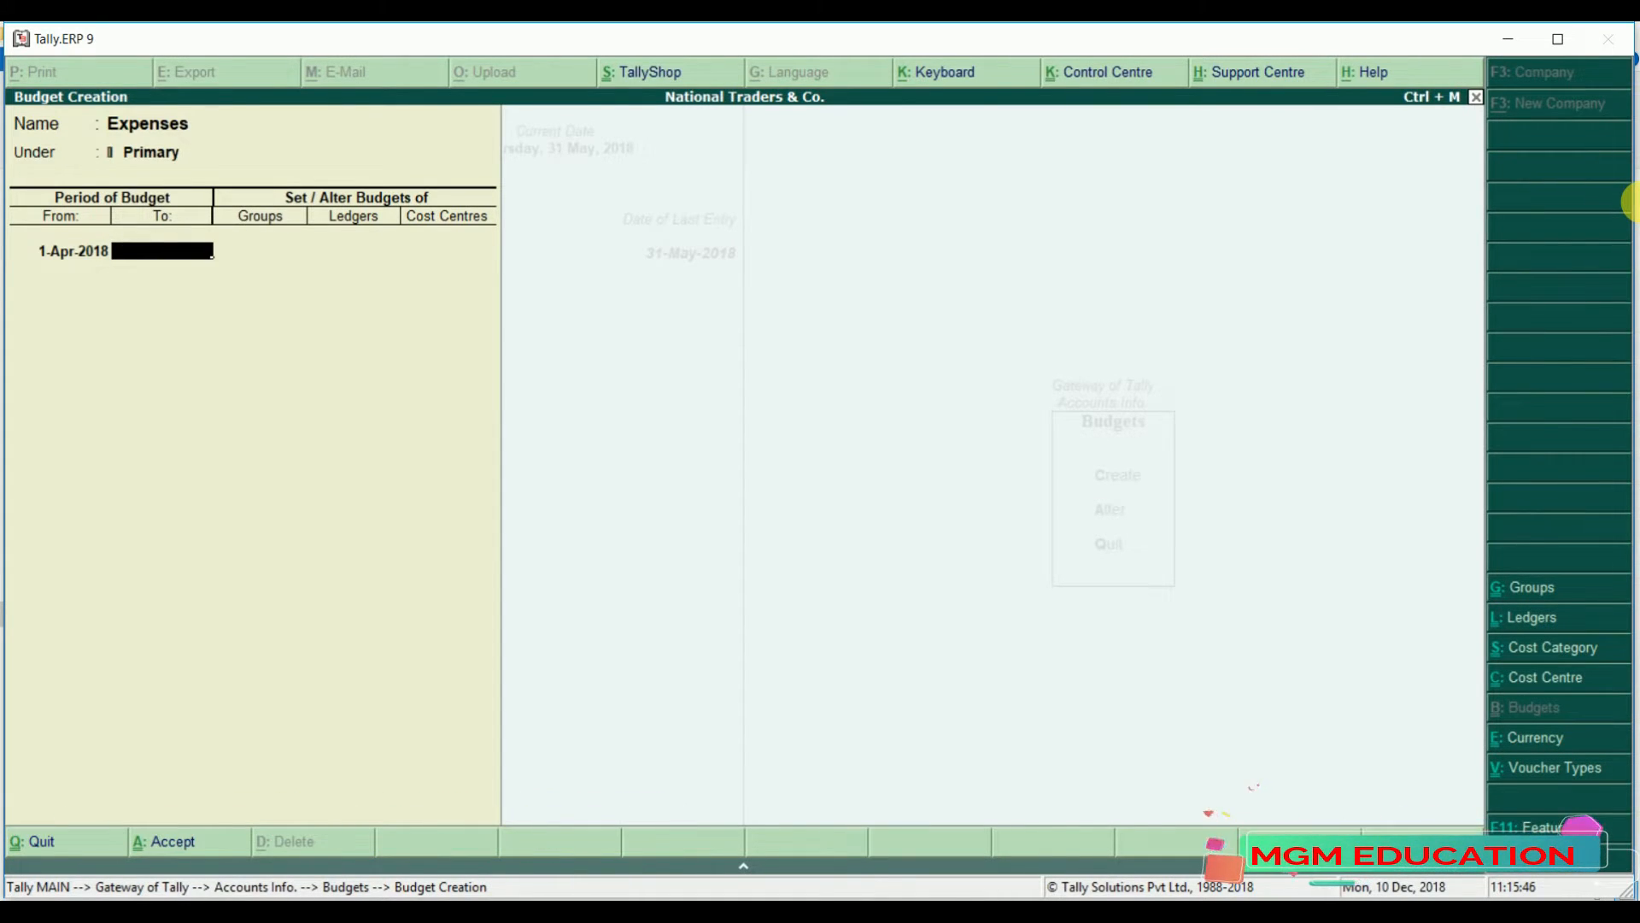
{"action": "type", "text": "31-3-"}
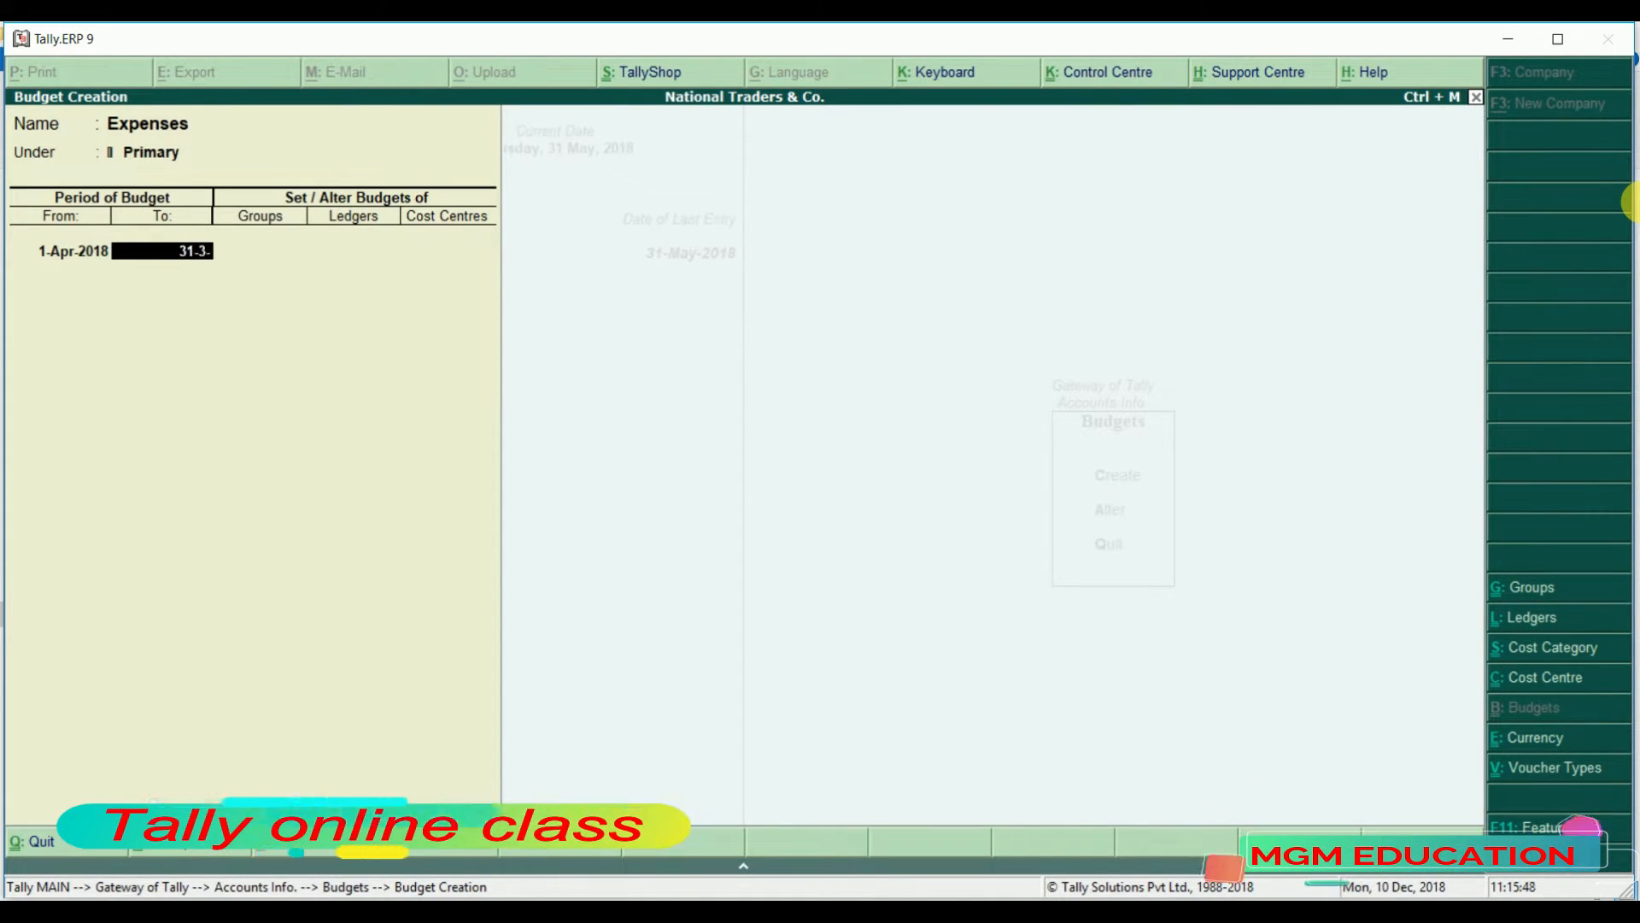
{"action": "type", "text": "2019"}
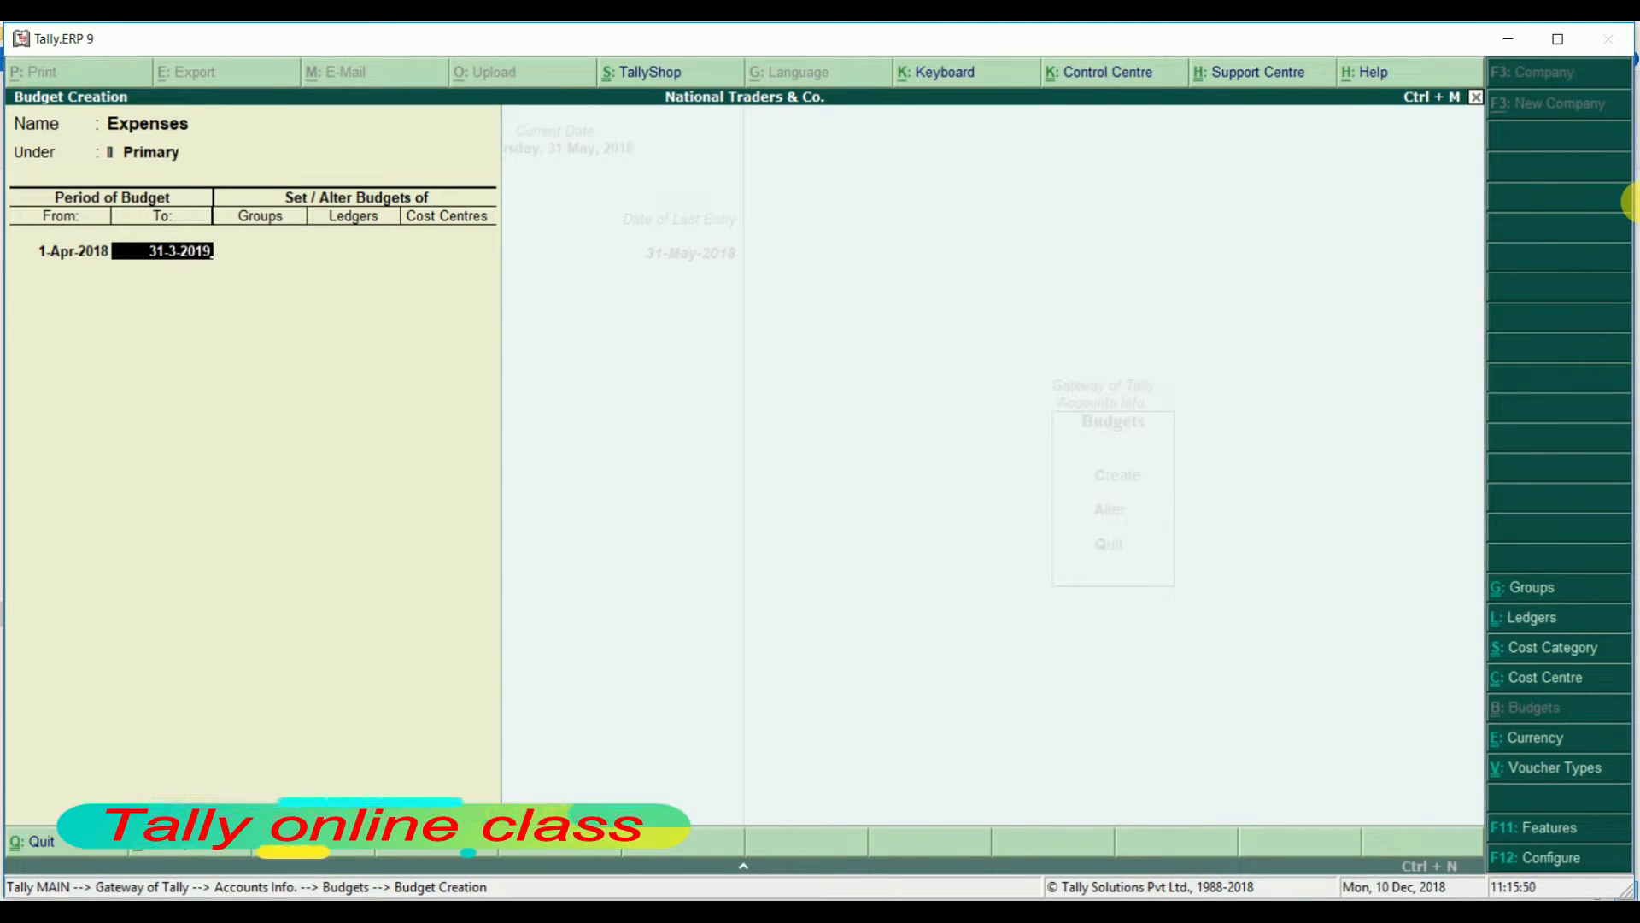
{"action": "key", "text": "Return"}
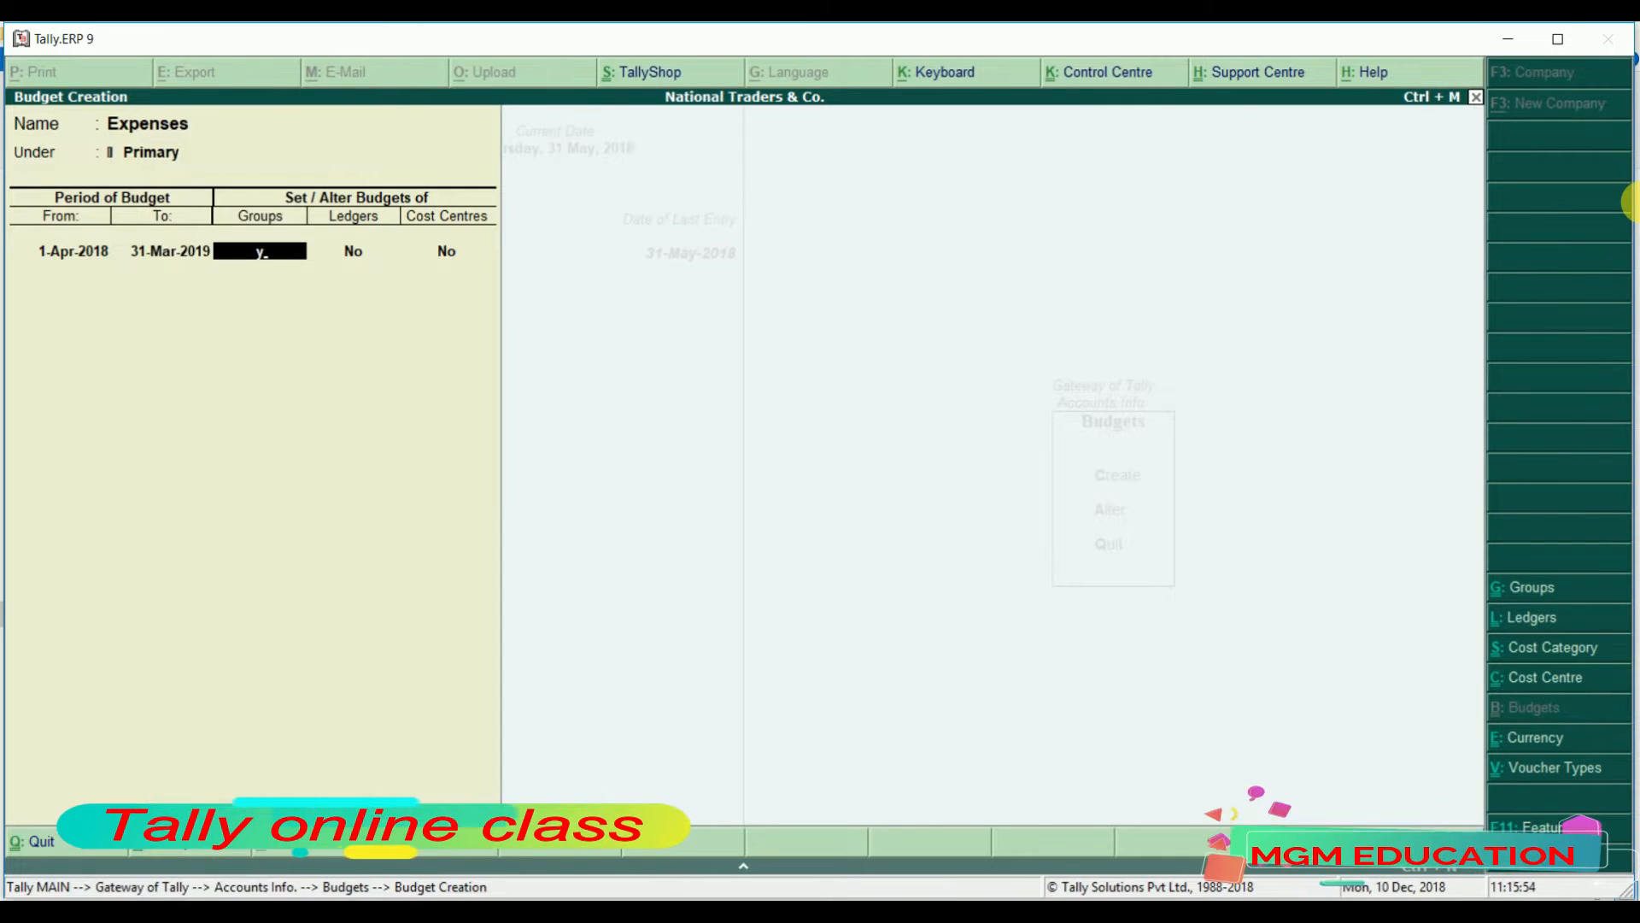
Enable group budgets and add the Indirect Expenses group with cost centre Not Applicable and budget type On Closing Balance
{"action": "key", "text": "y"}
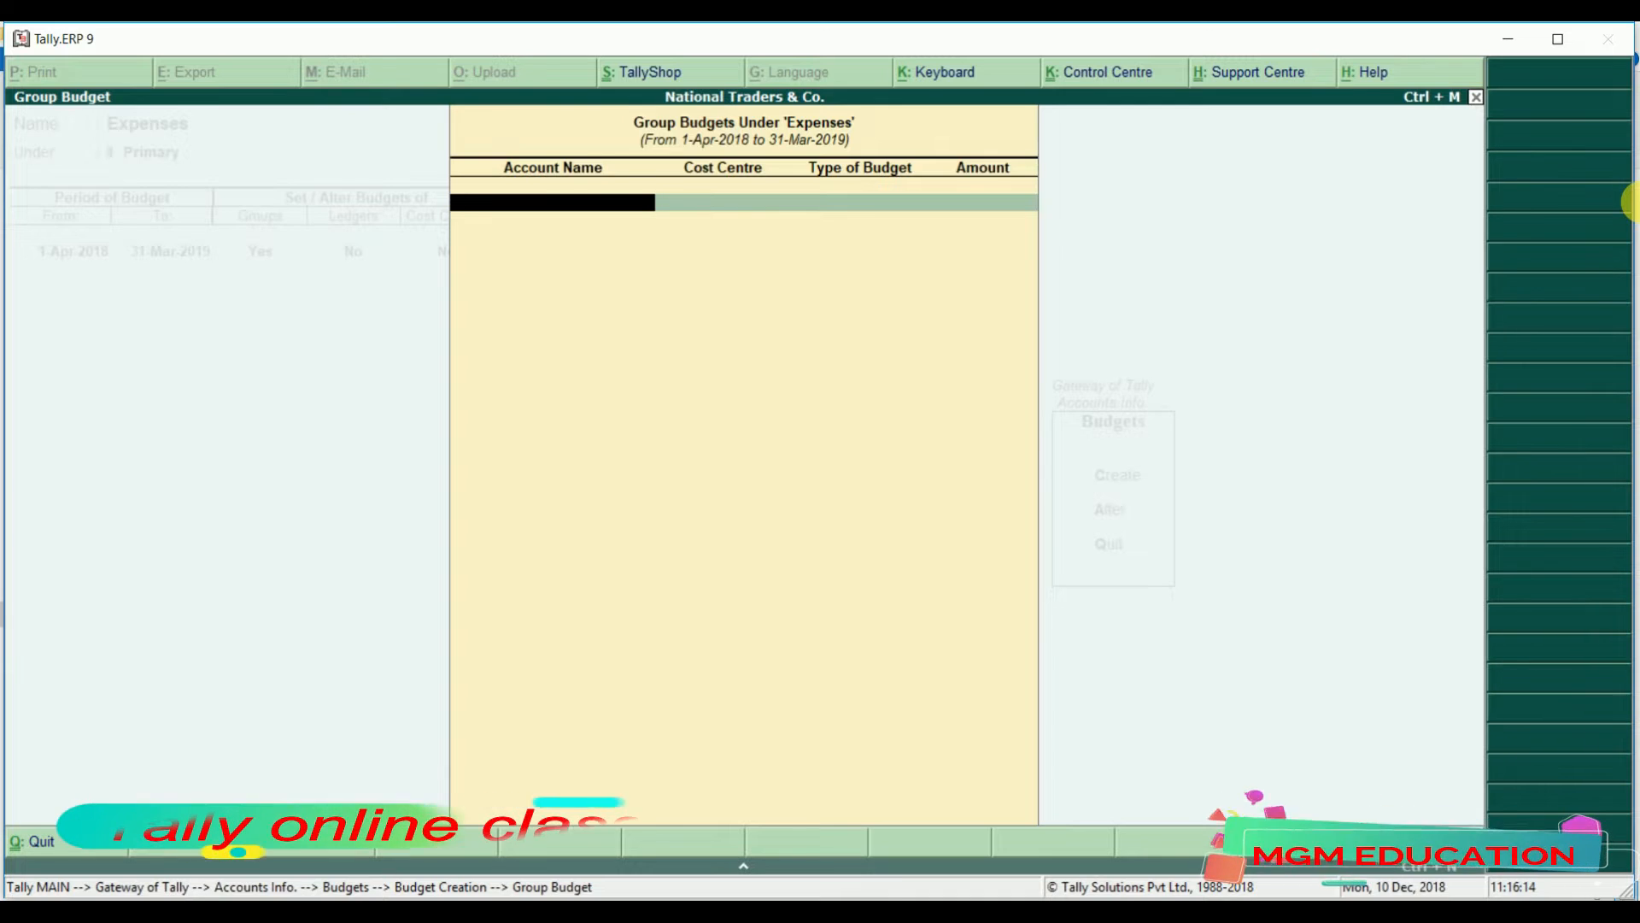
{"action": "type", "text": "I"}
{"action": "key", "text": "Down"}
{"action": "key", "text": "Down"}
{"action": "key", "text": "Down"}
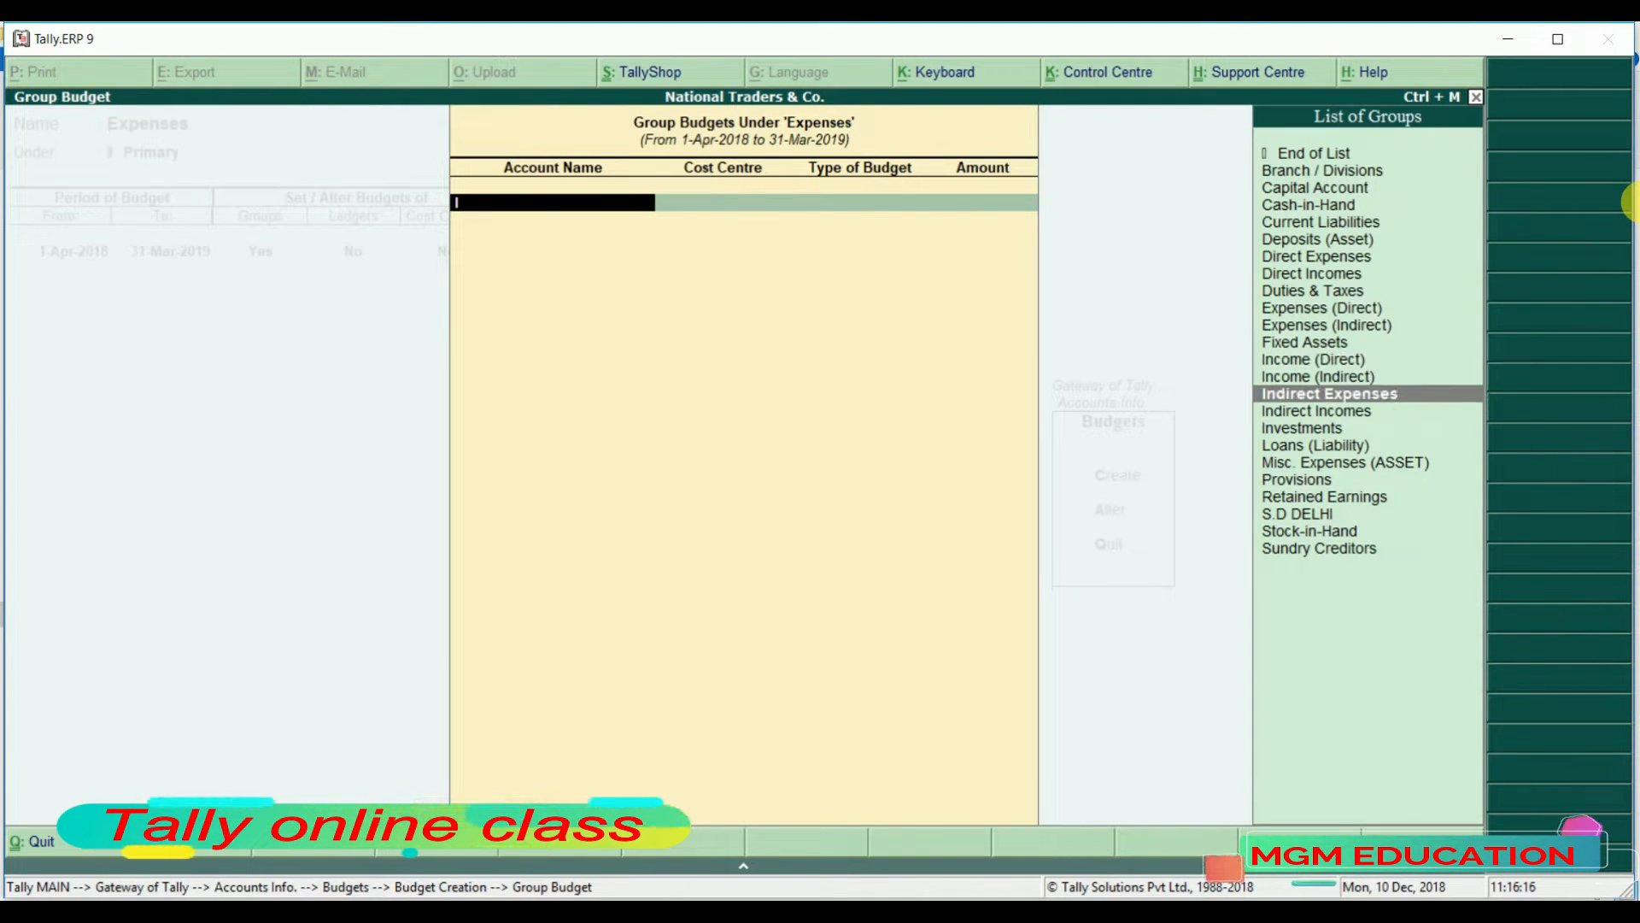
{"action": "key", "text": "Return"}
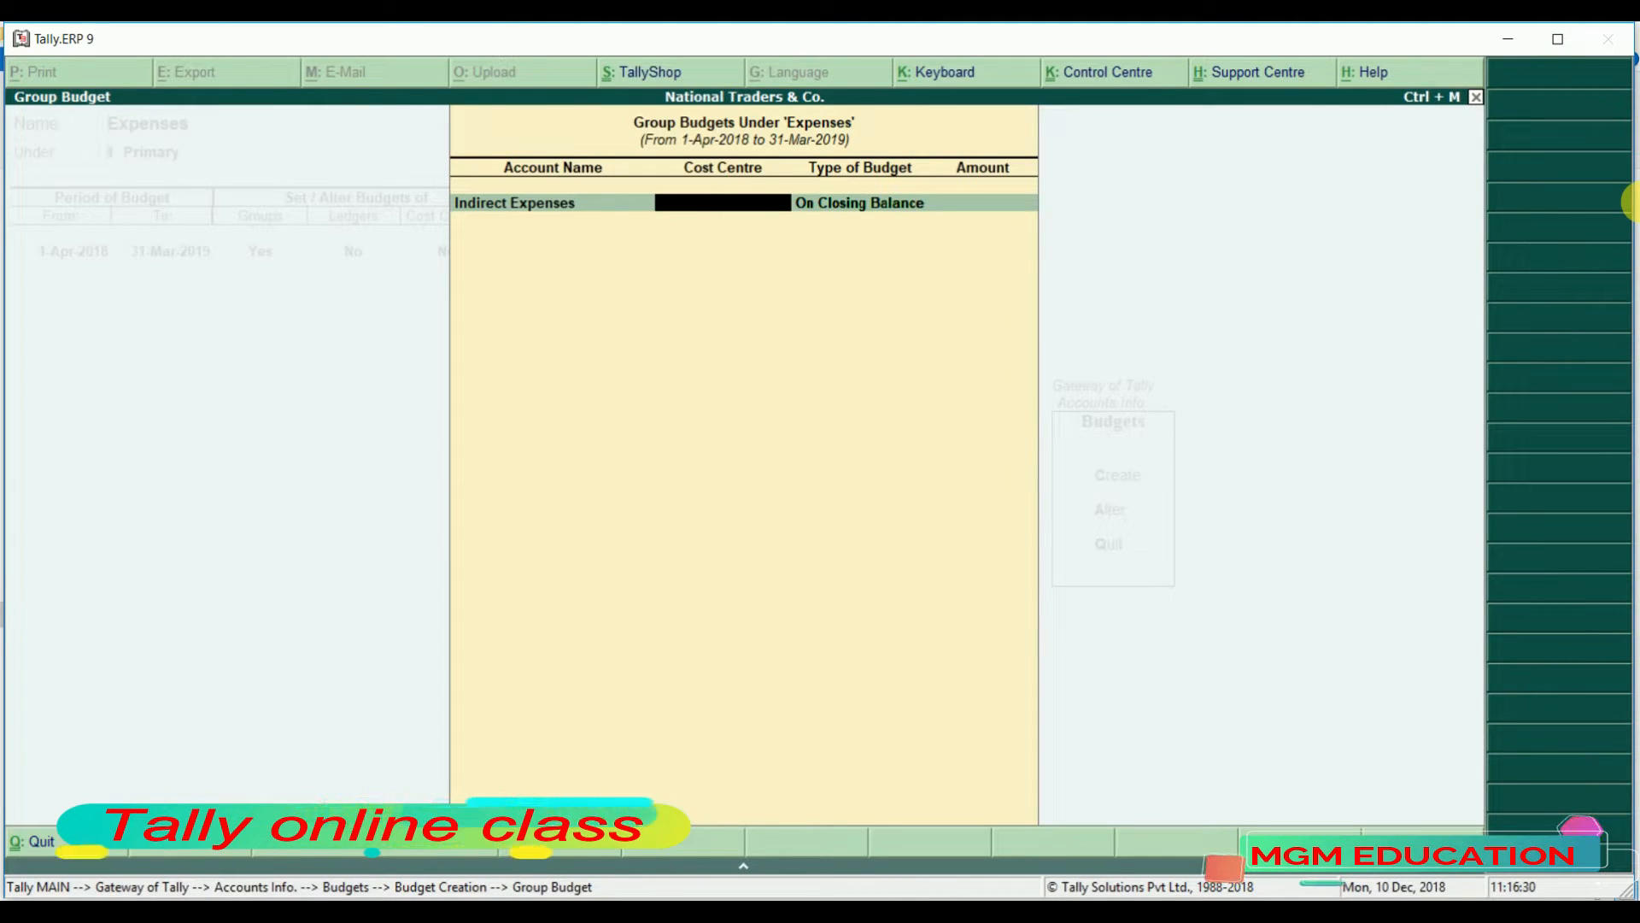
{"action": "key", "text": "Return"}
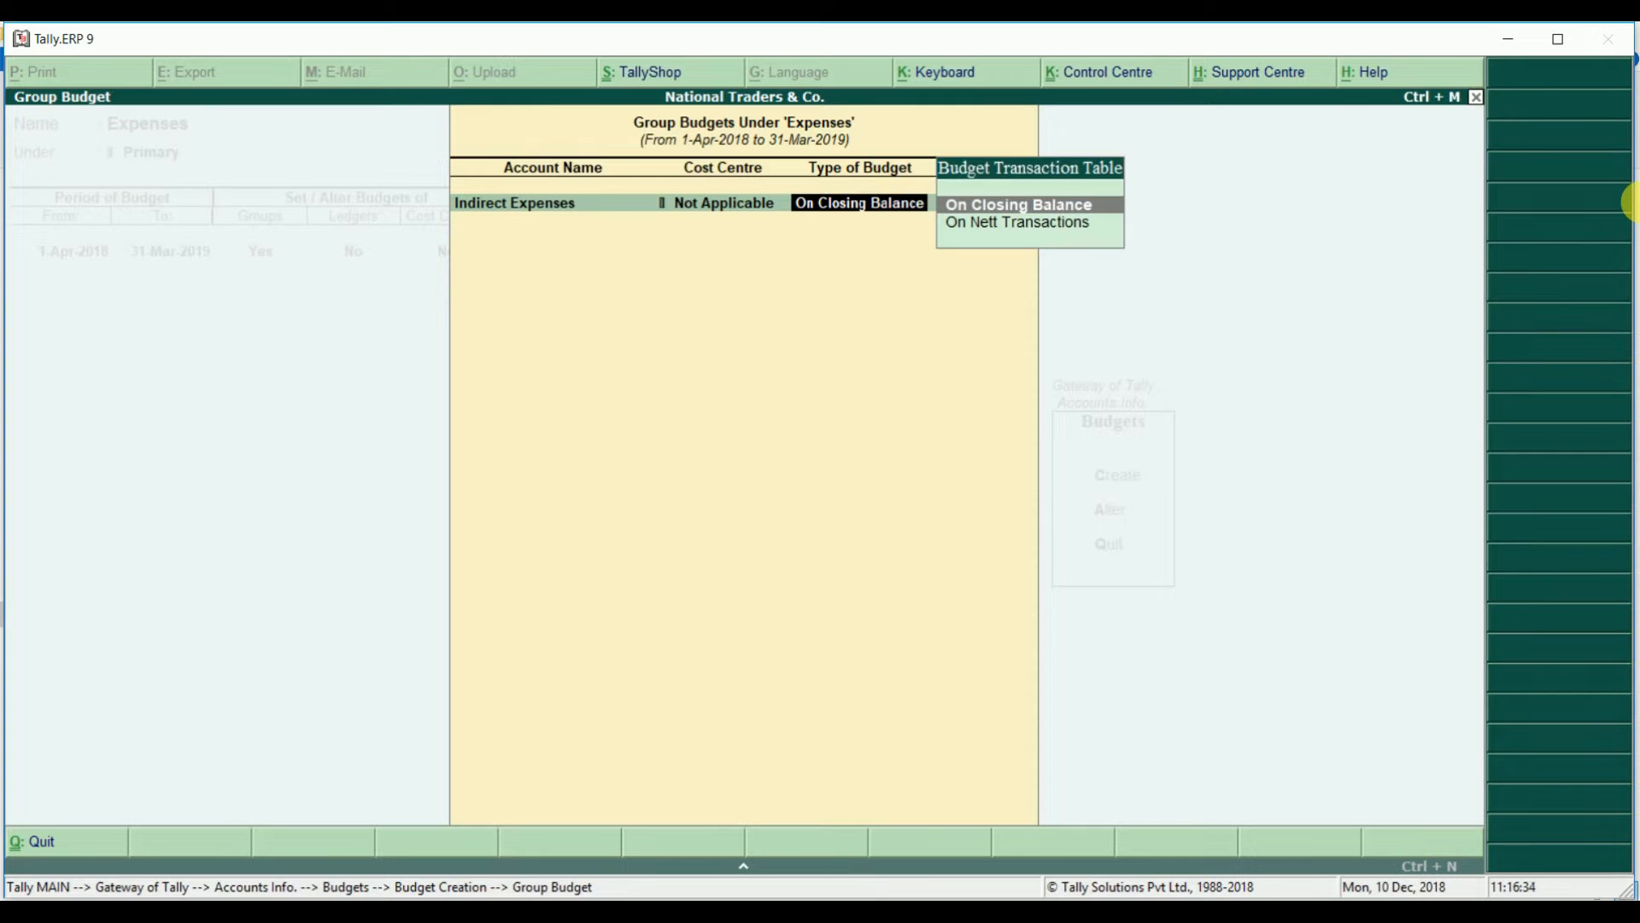
{"action": "key", "text": "Return"}
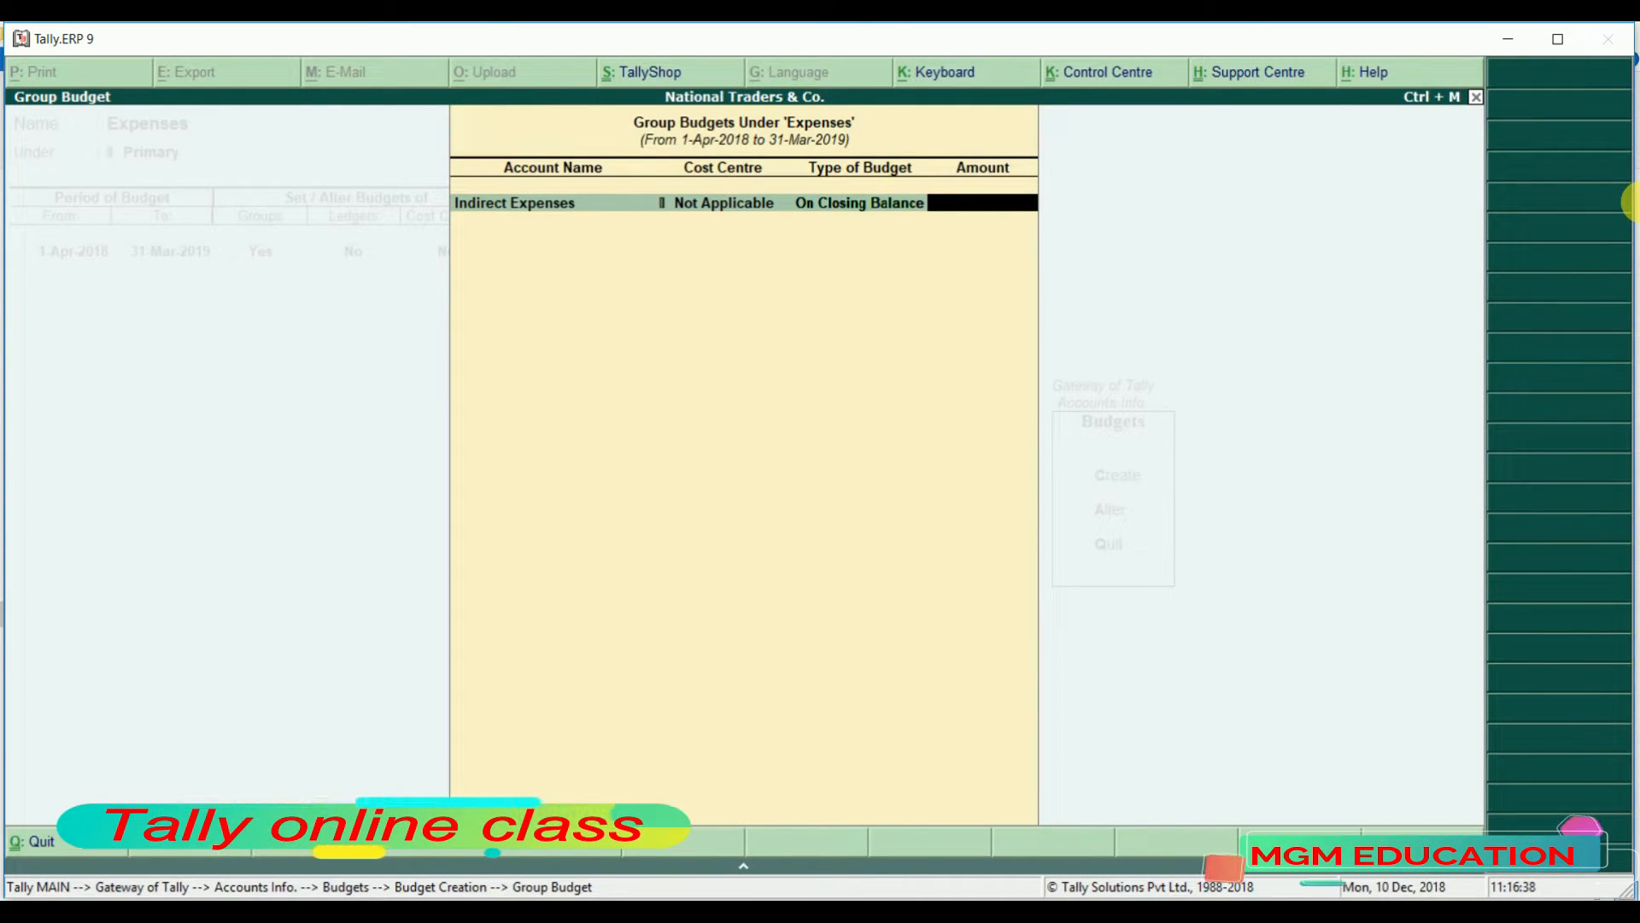
Set the Indirect Expenses budget amount to 2,00,000 and finish the group budget list
{"action": "type", "text": "2,0"}
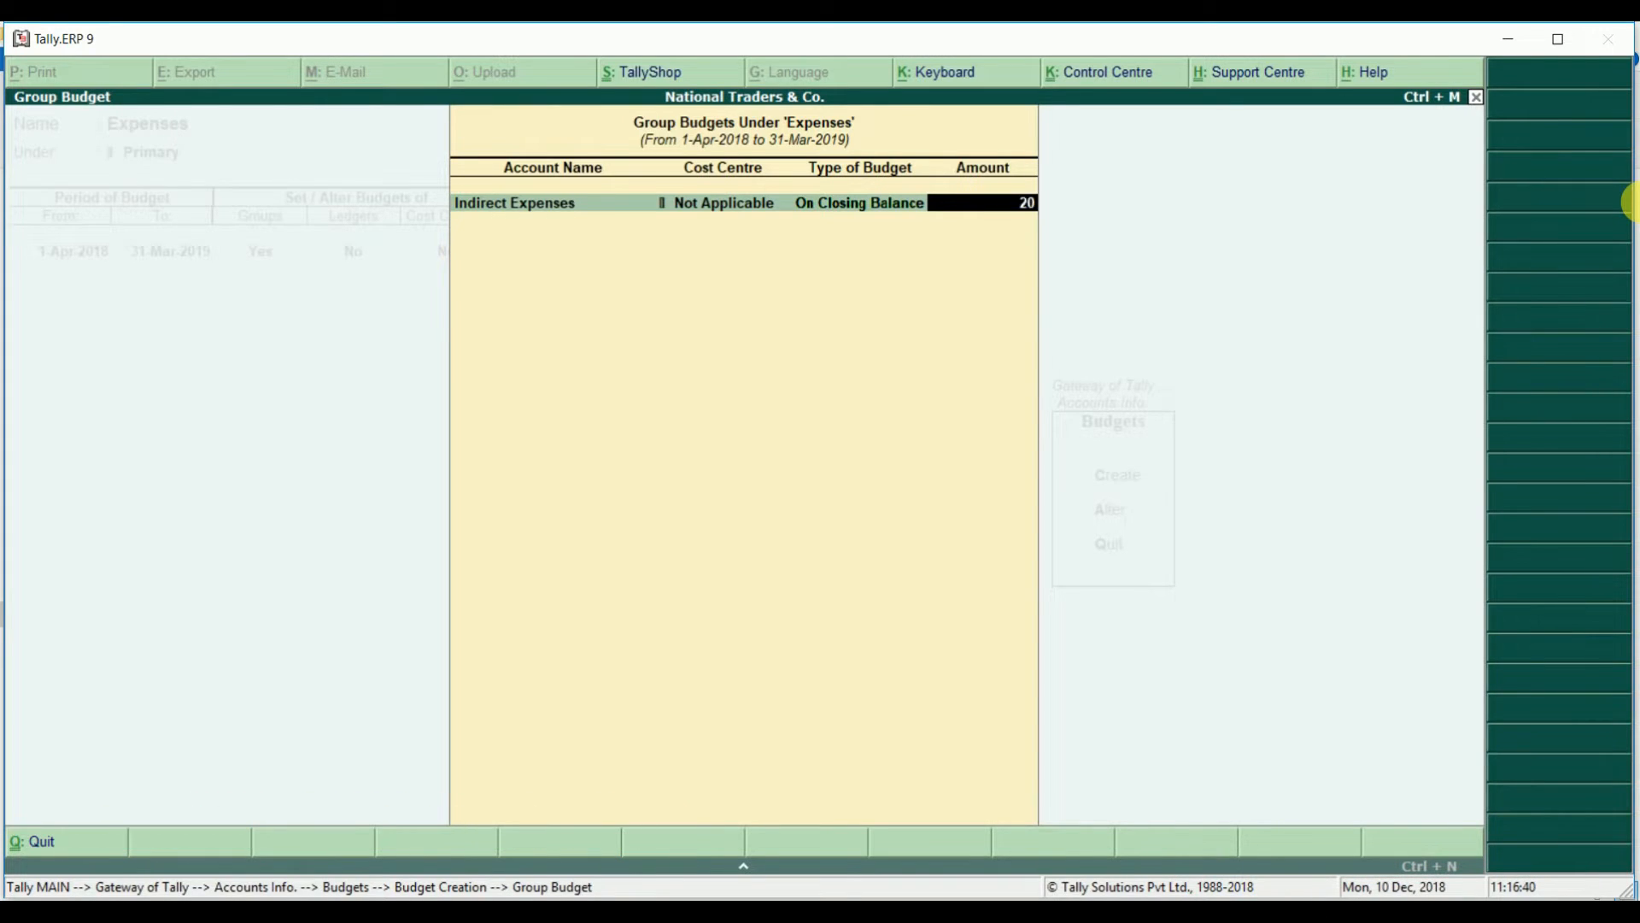
{"action": "type", "text": "0,000"}
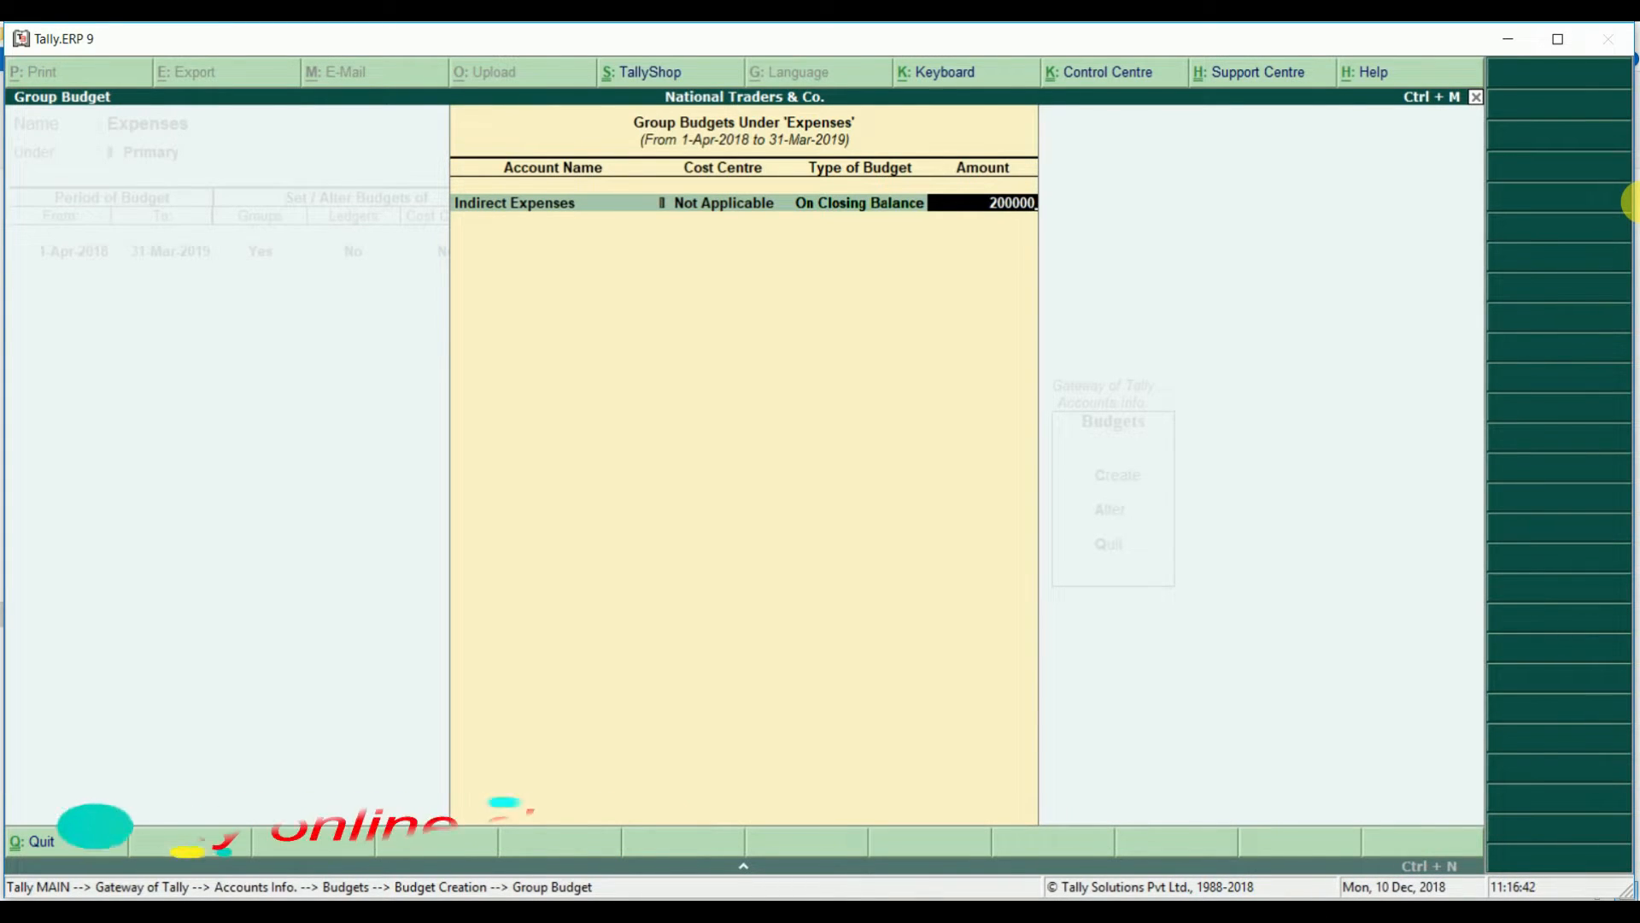
{"action": "key", "text": "Return"}
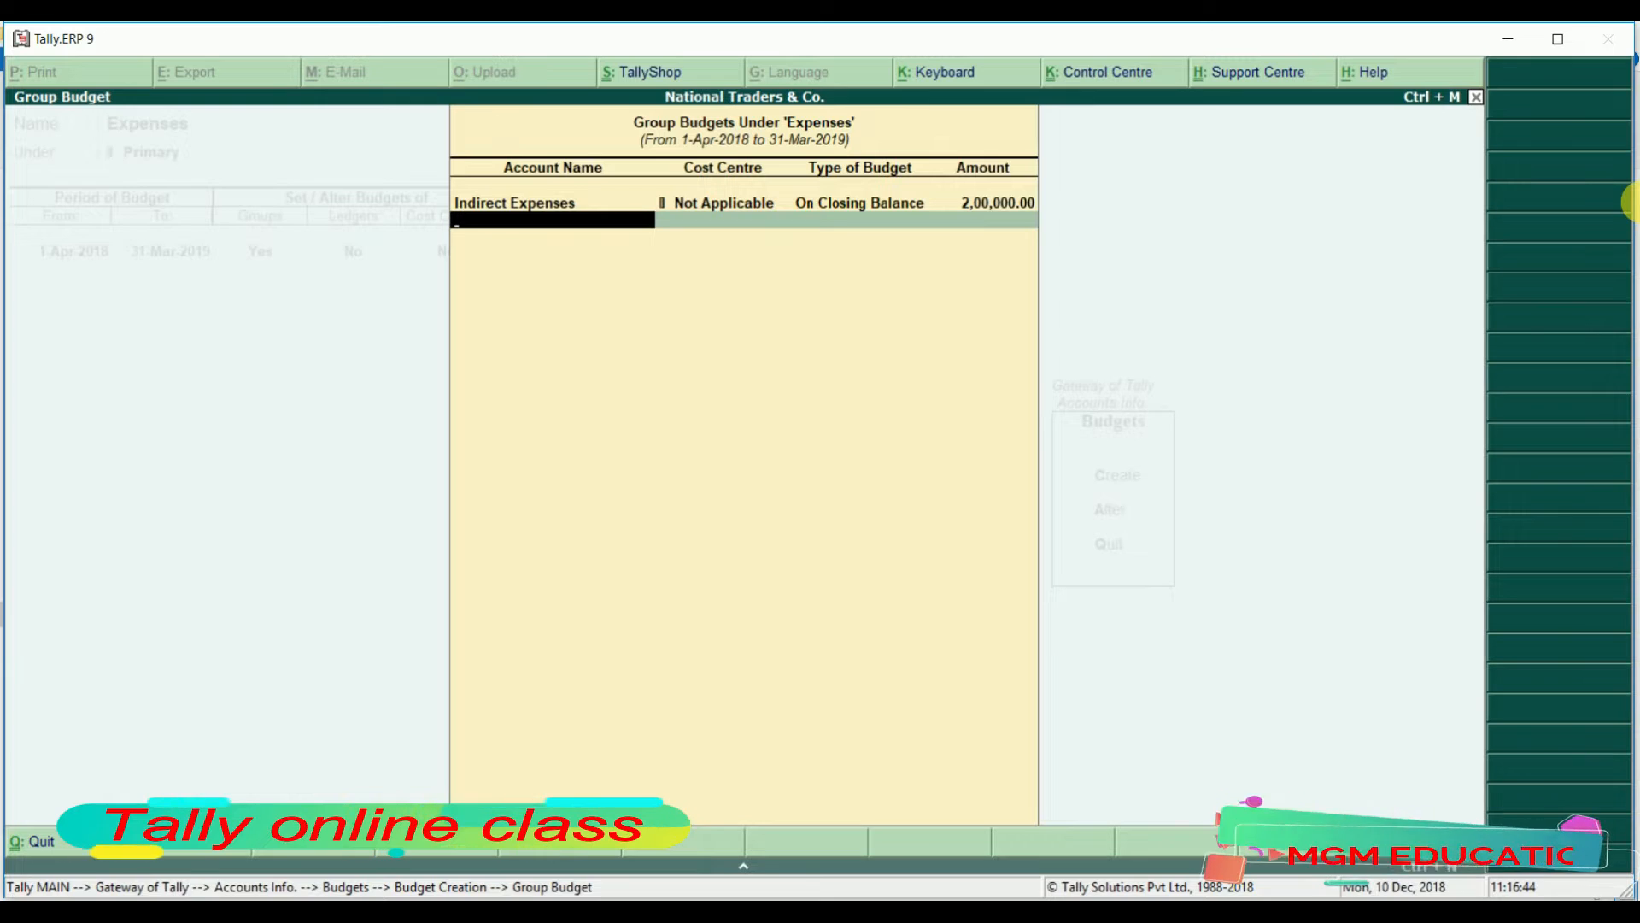
{"action": "key", "text": "Return"}
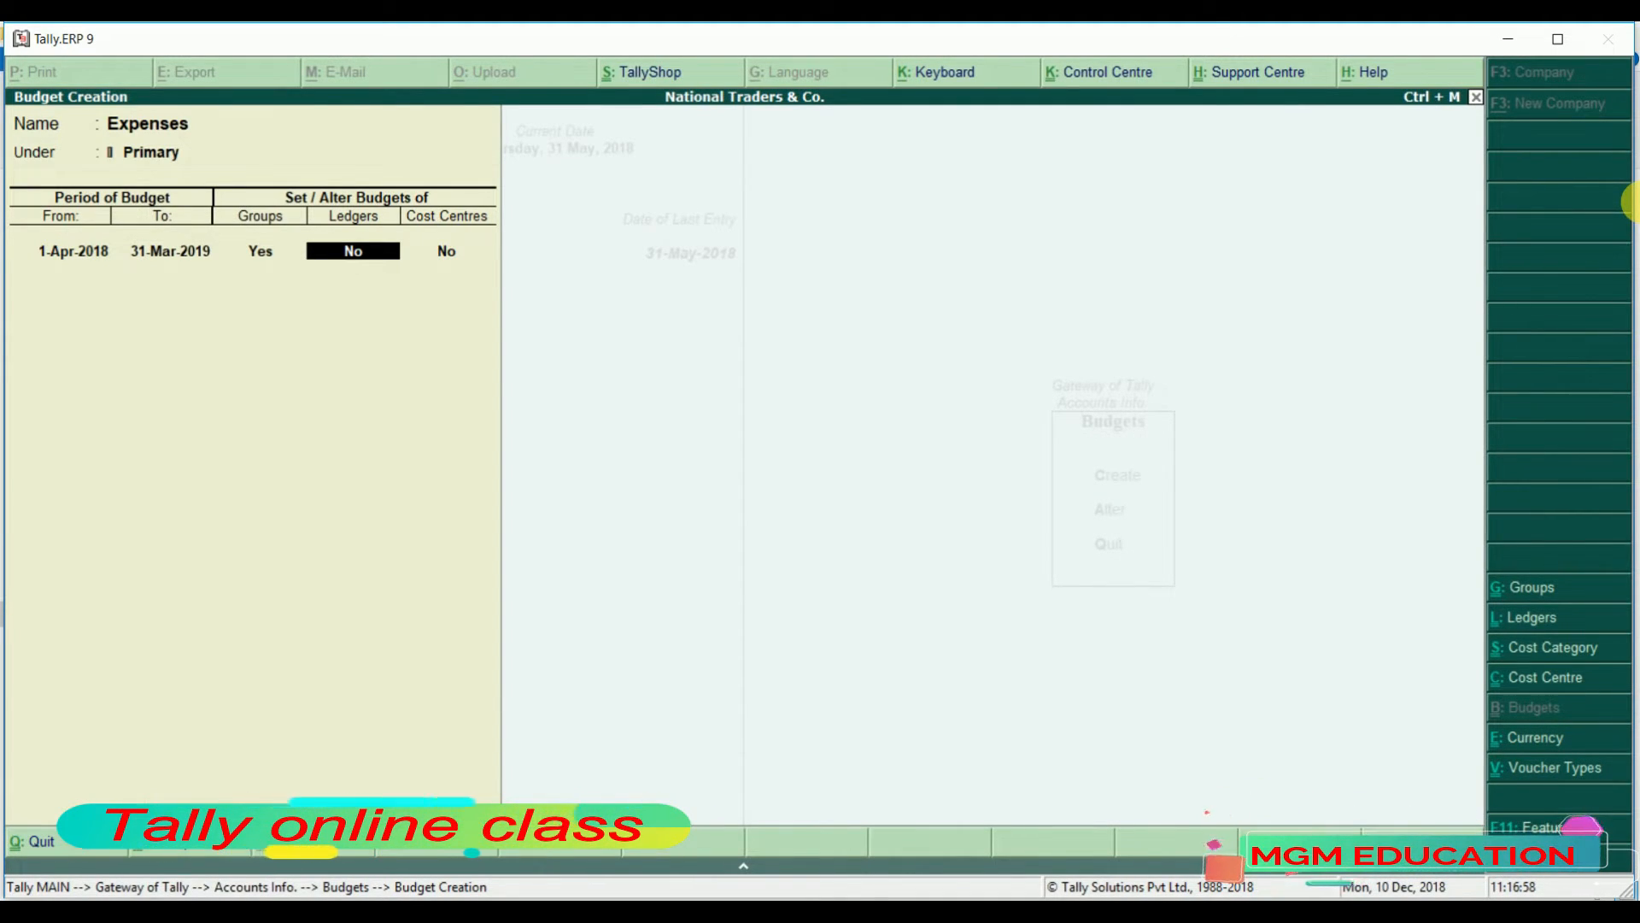
Enable ledger budgets for the Expenses budget and leave the first account name blank
{"action": "key", "text": "Return"}
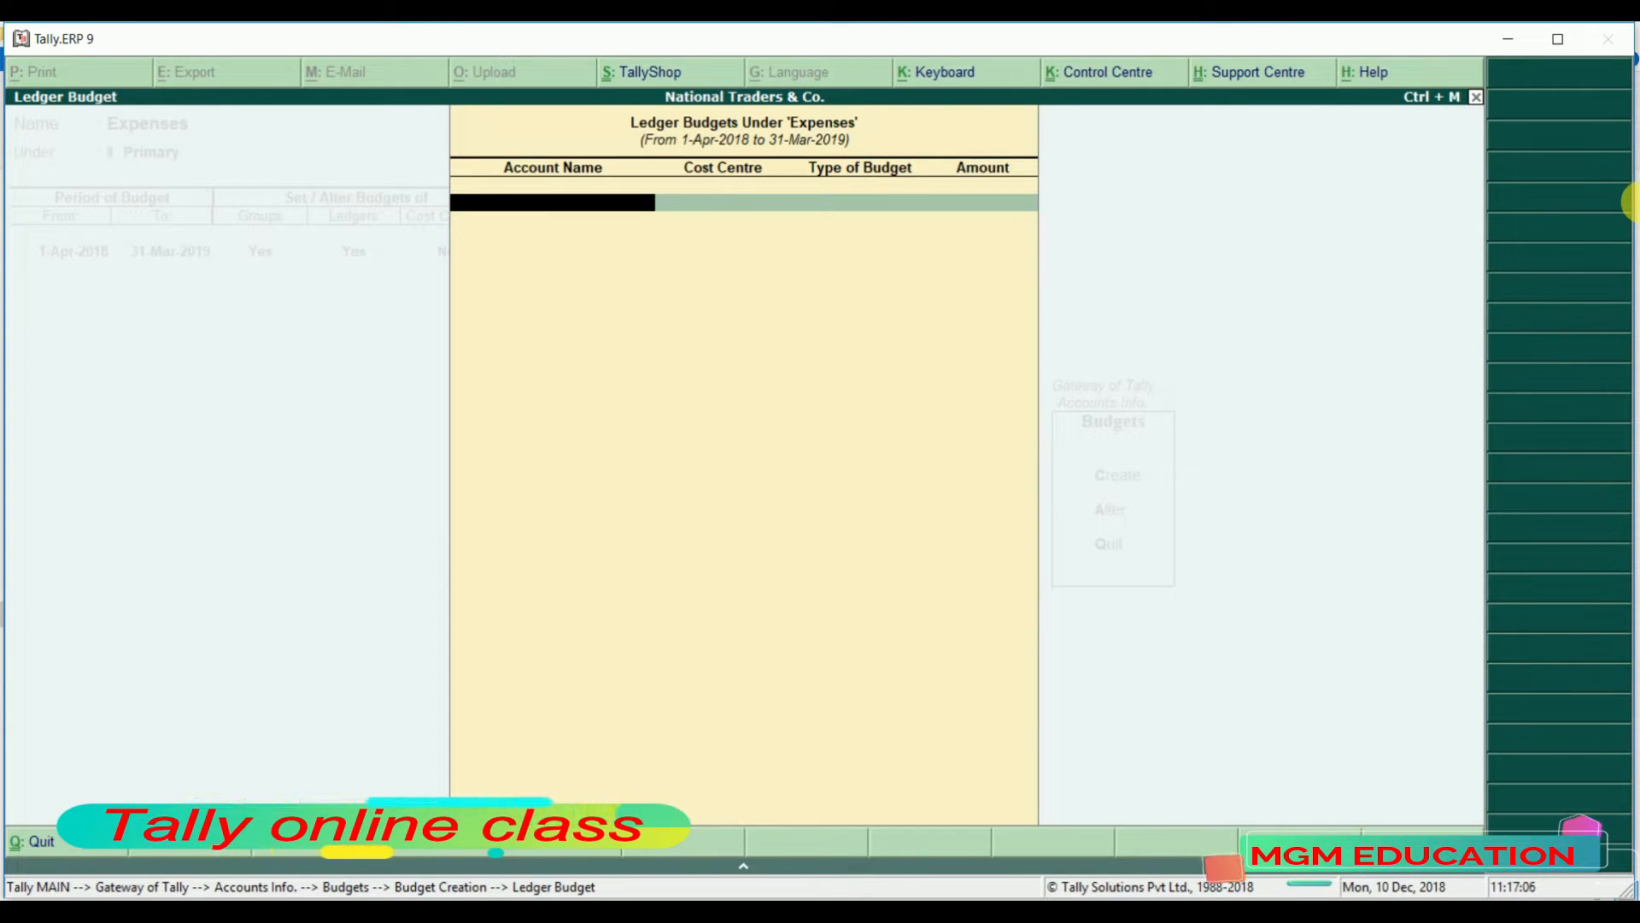
{"action": "type", "text": "A"}
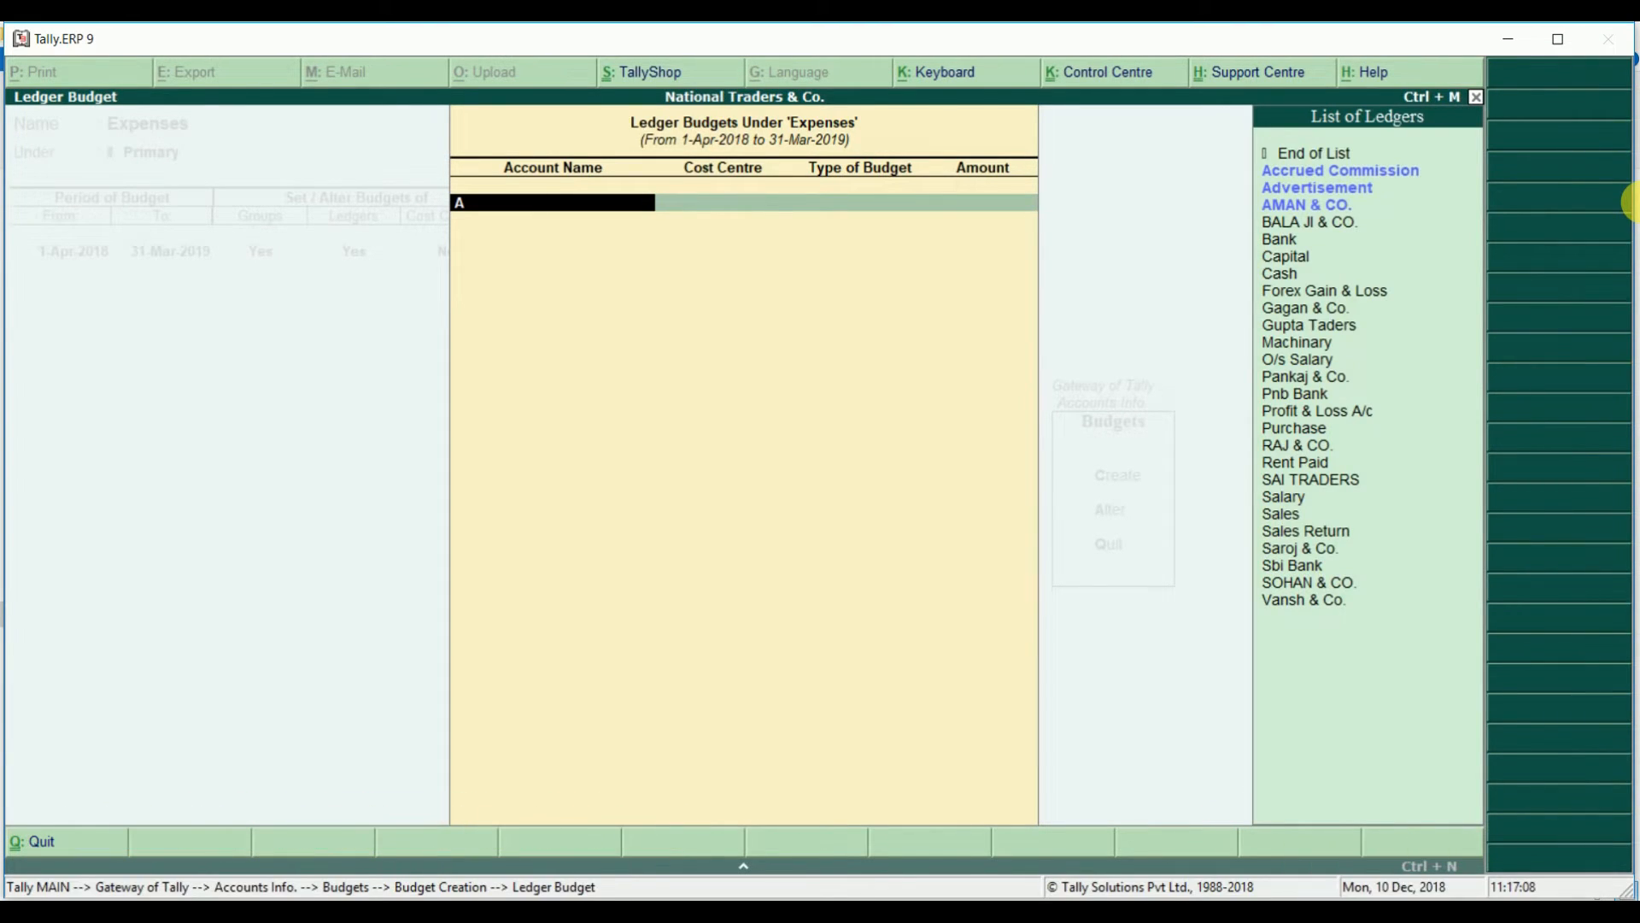
{"action": "key", "text": "BackSpace"}
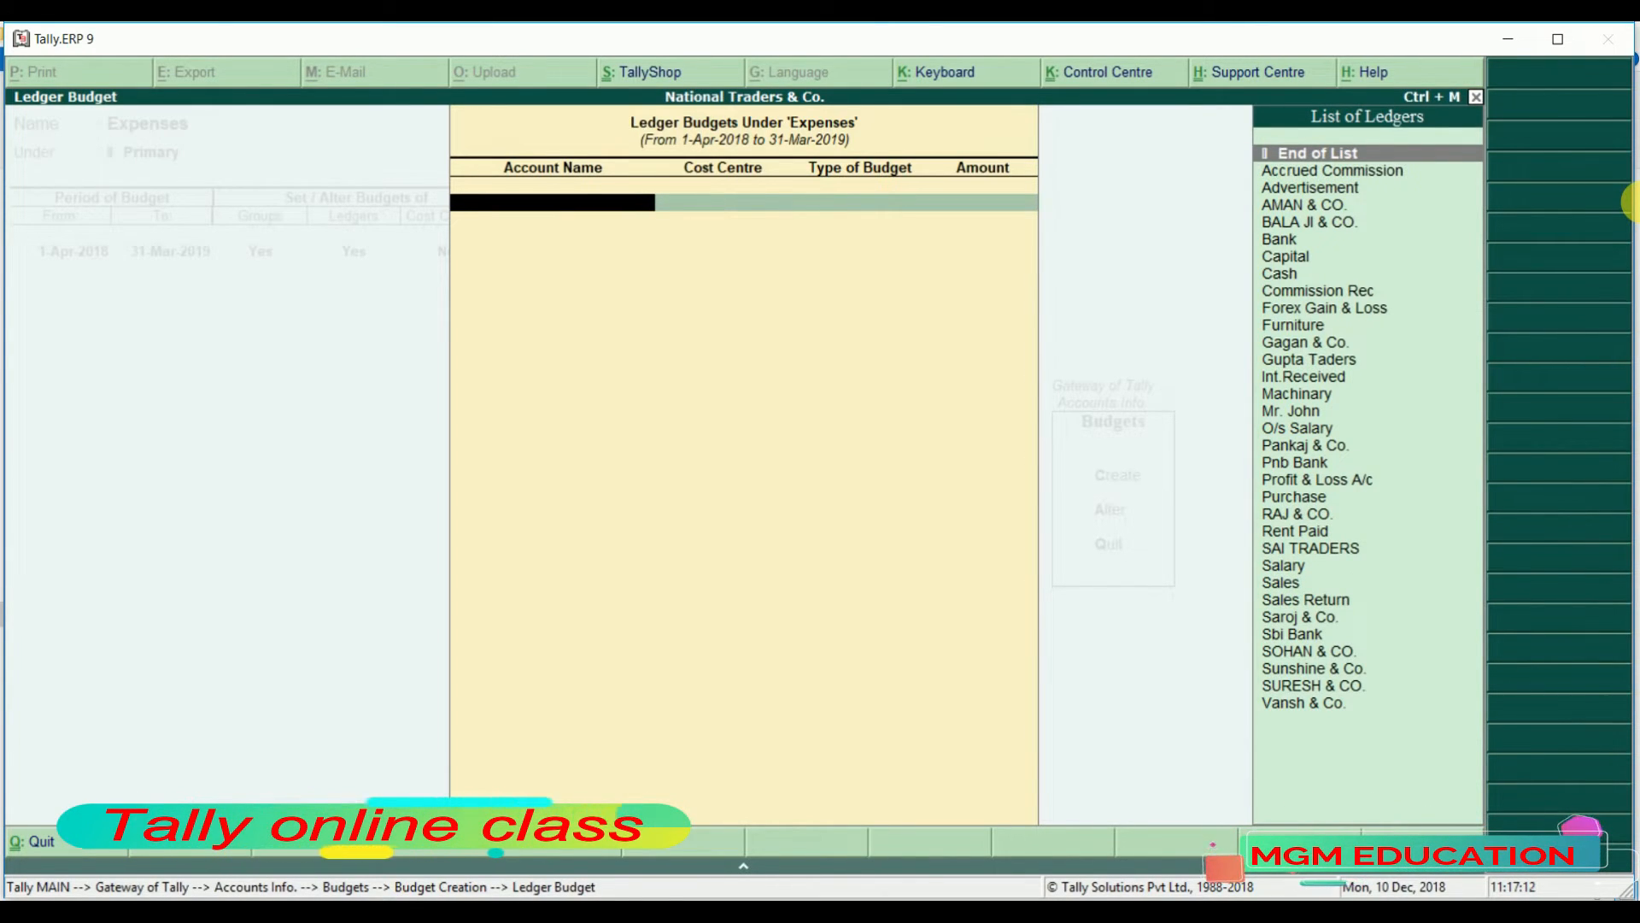
{"action": "key", "text": "alt+c"}
{"action": "type", "text": "Salary"}
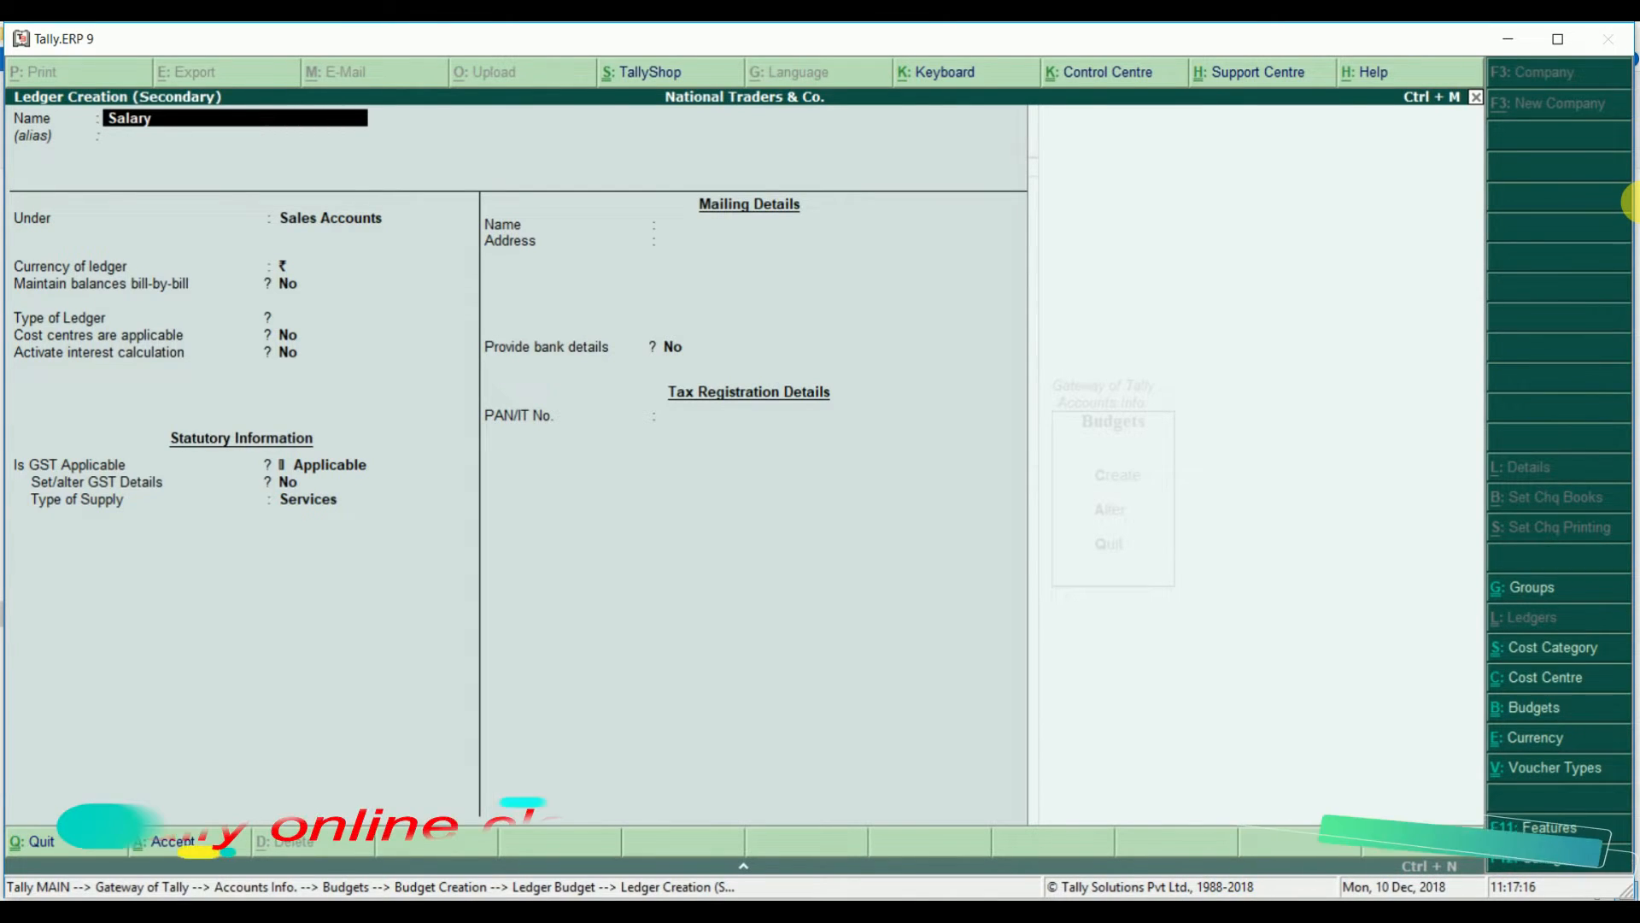
{"action": "key", "text": "Return"}
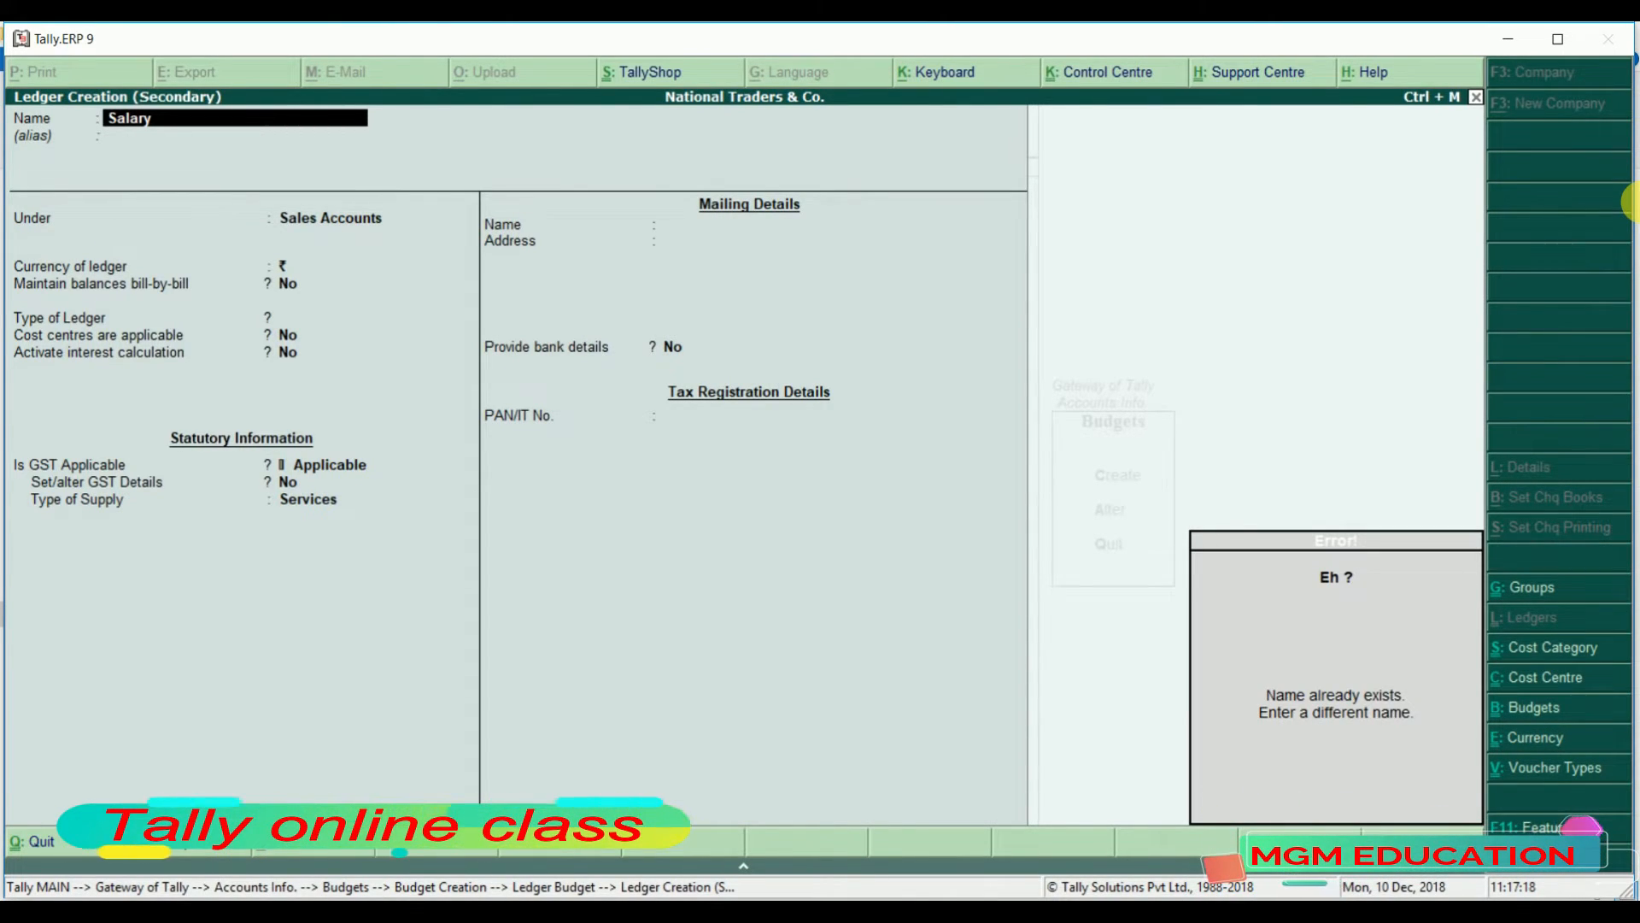
{"action": "key", "text": "Escape"}
{"action": "key", "text": "Escape"}
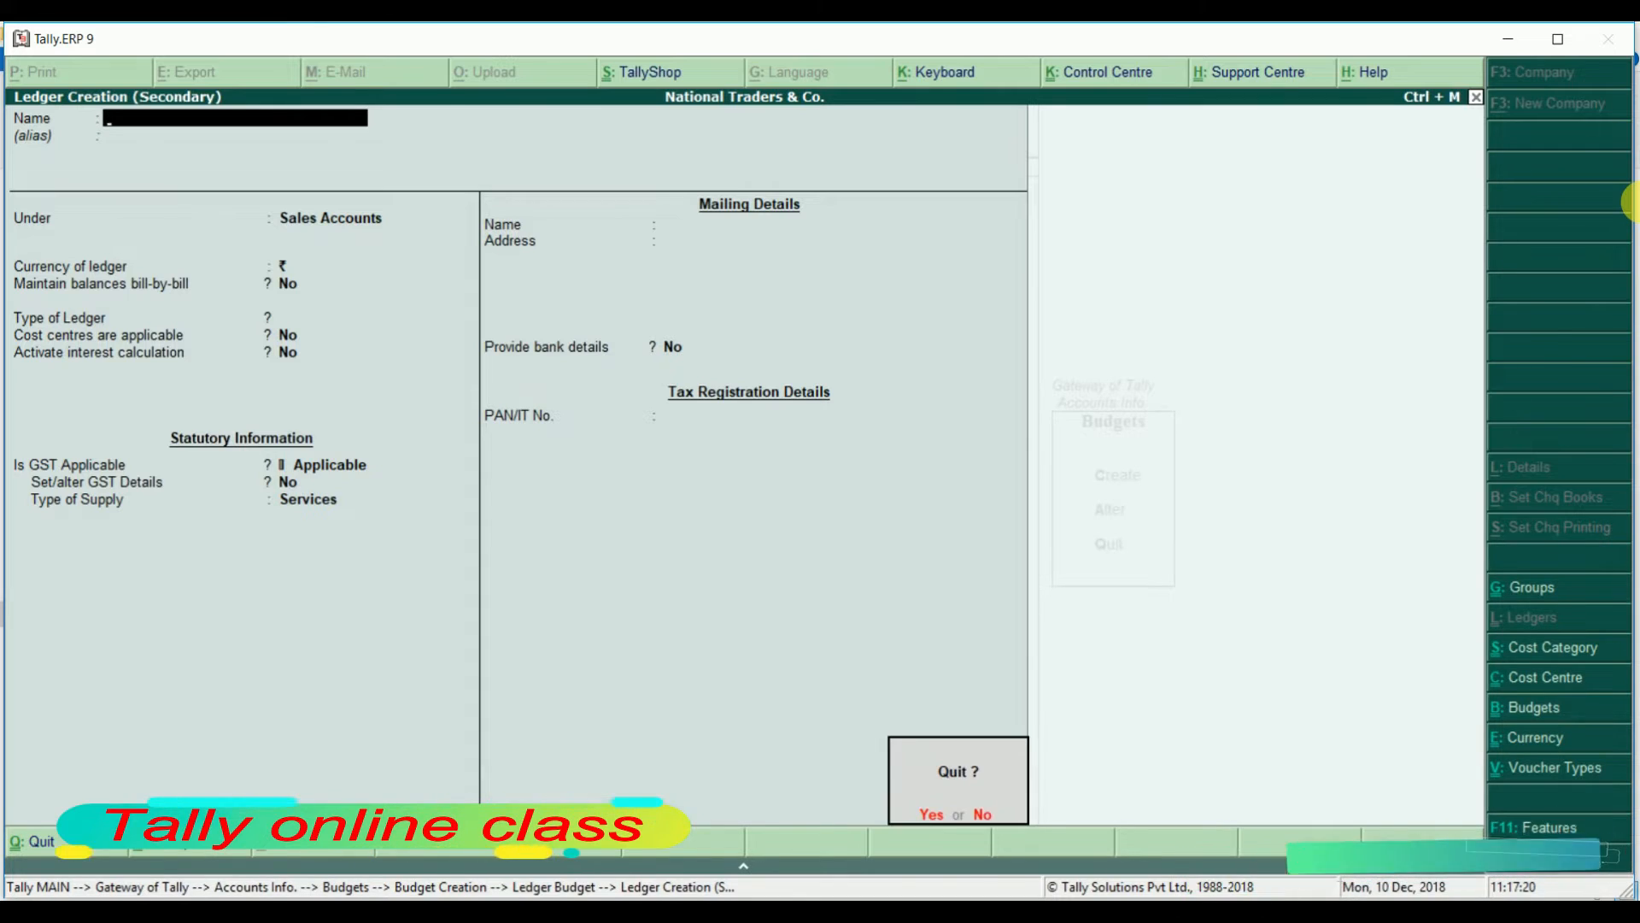
{"action": "key", "text": "Return"}
Add the Salary ledger to the Expenses budget with cost centre Not Applicable, type On Closing Balance and amount 1,00,000
{"action": "type", "text": "Sa"}
{"action": "key", "text": "Down"}
{"action": "key", "text": "Down"}
{"action": "key", "text": "Down"}
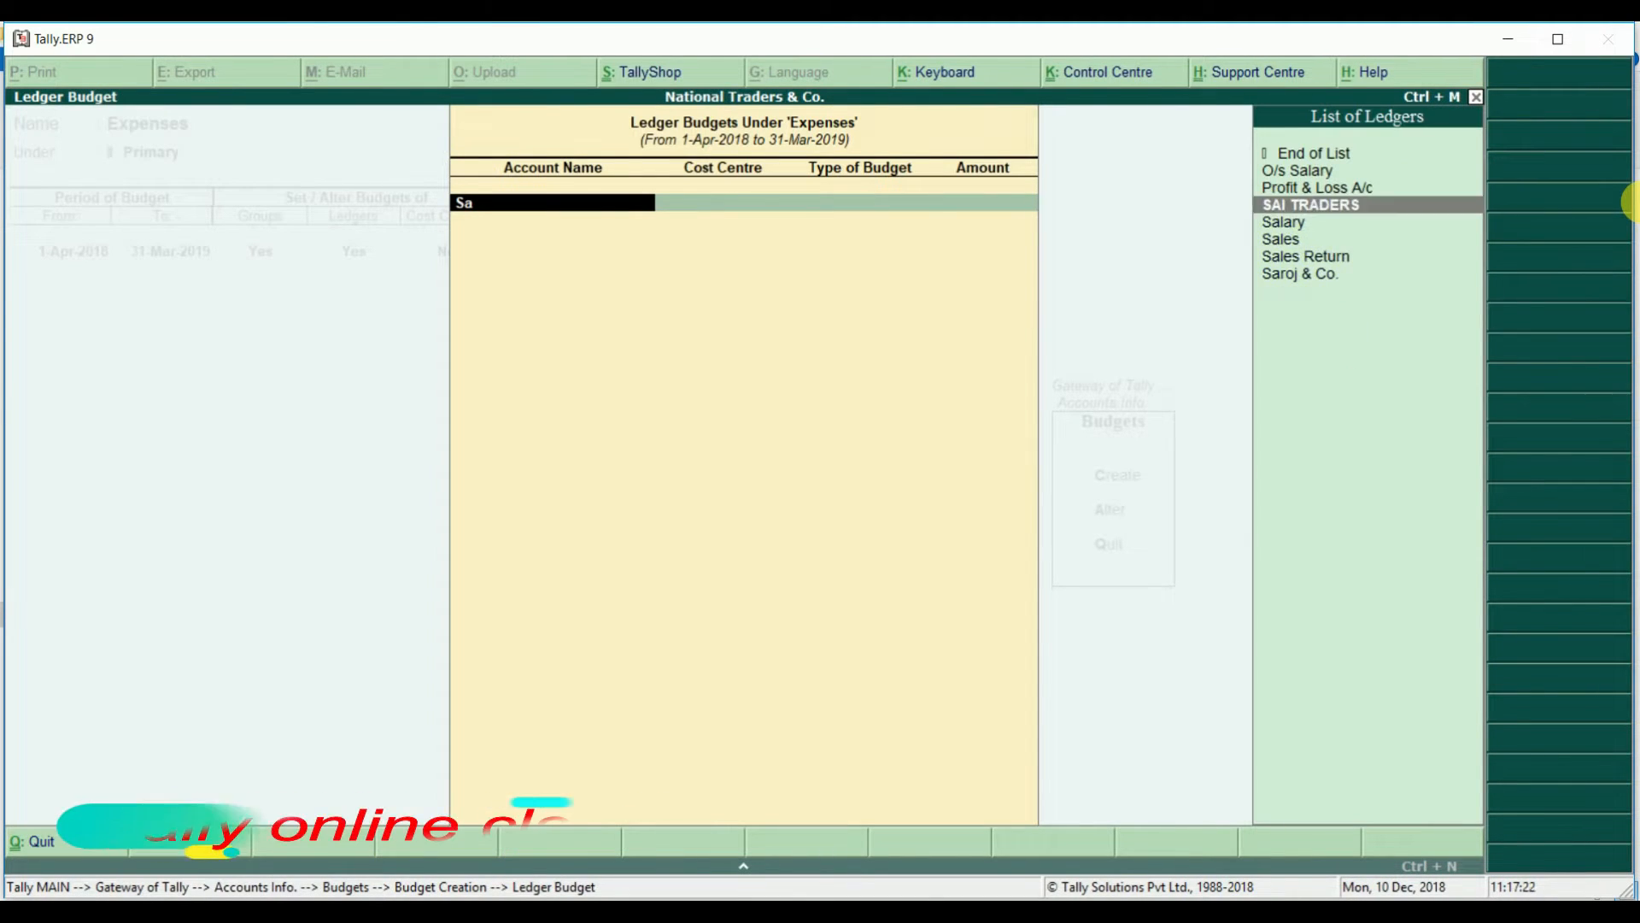
{"action": "key", "text": "Up"}
{"action": "key", "text": "Return"}
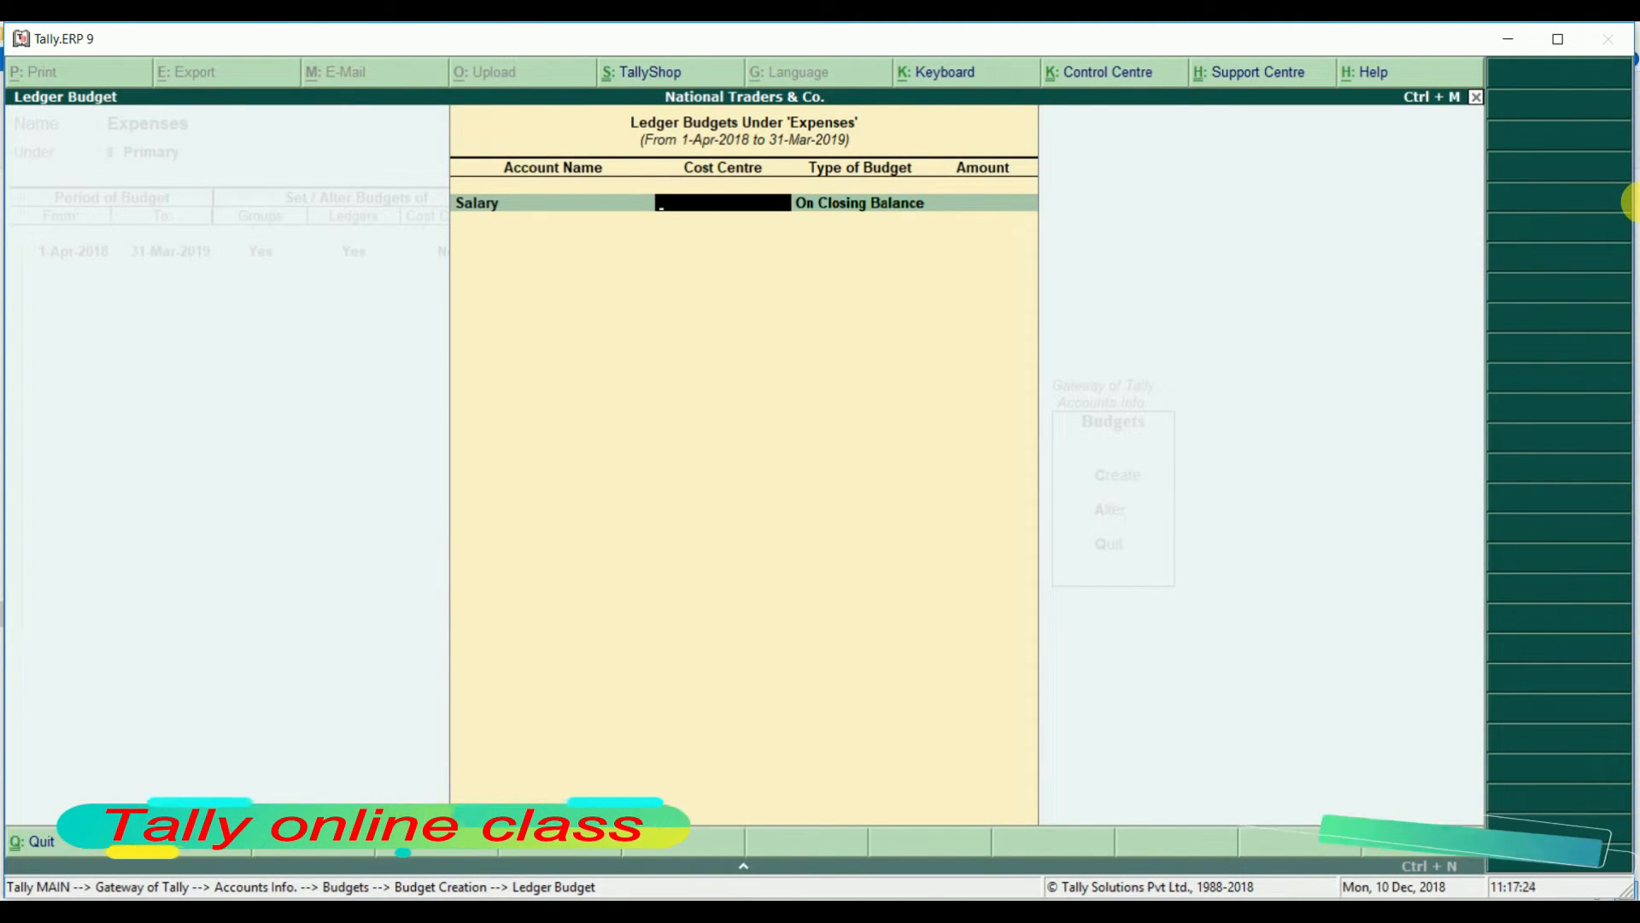
{"action": "key", "text": "Return"}
{"action": "key", "text": "Return"}
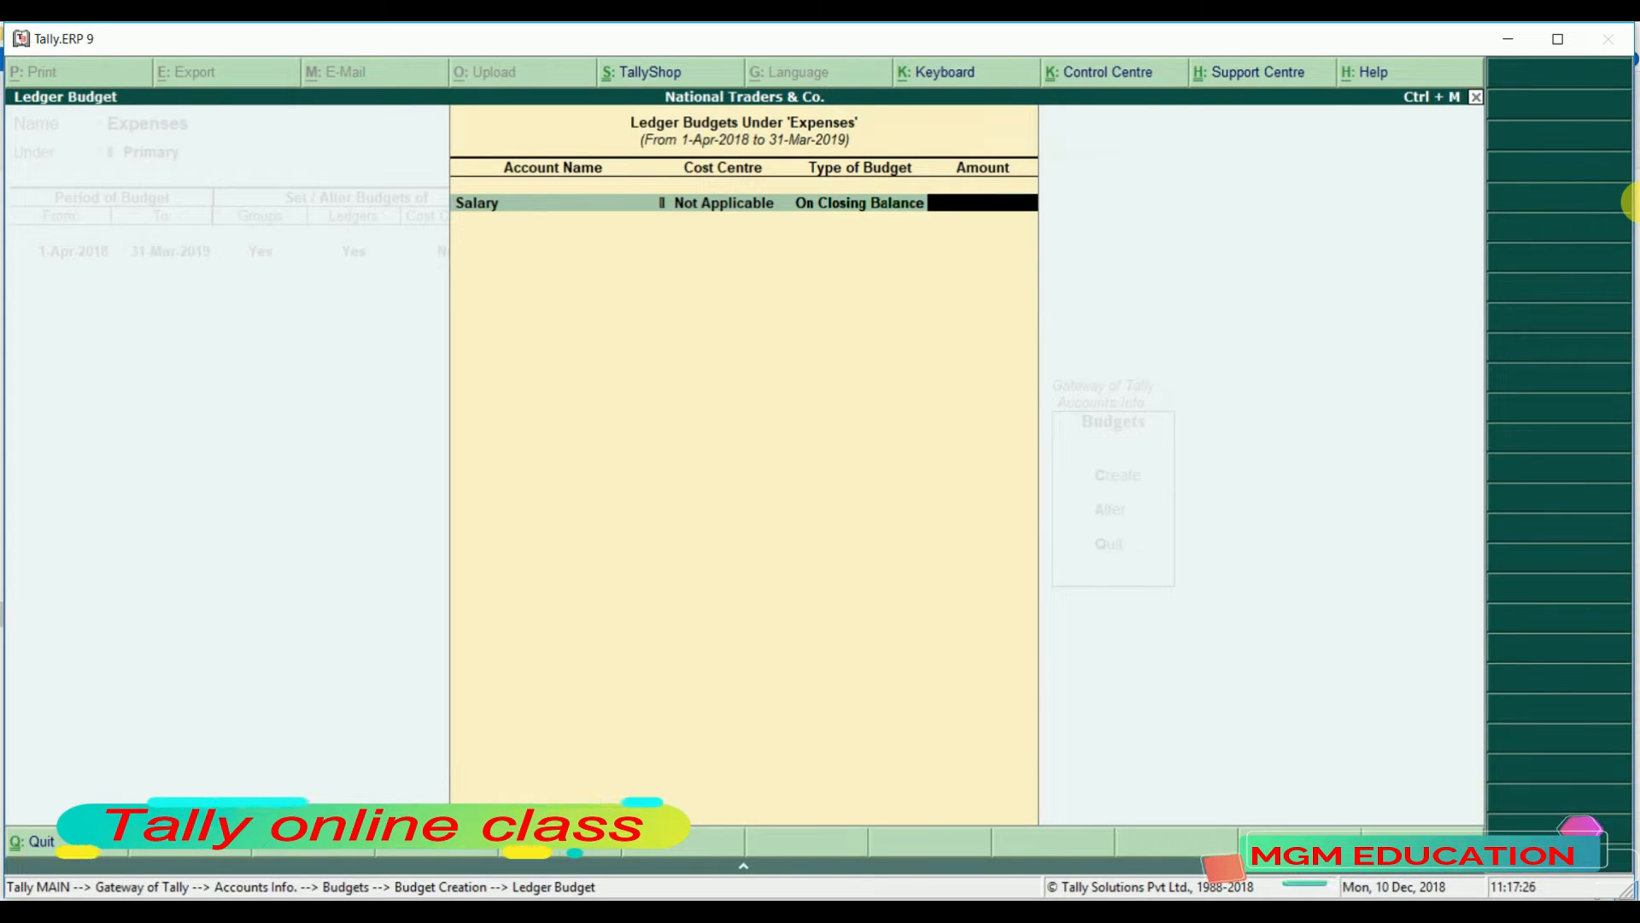
{"action": "type", "text": "1,00,000"}
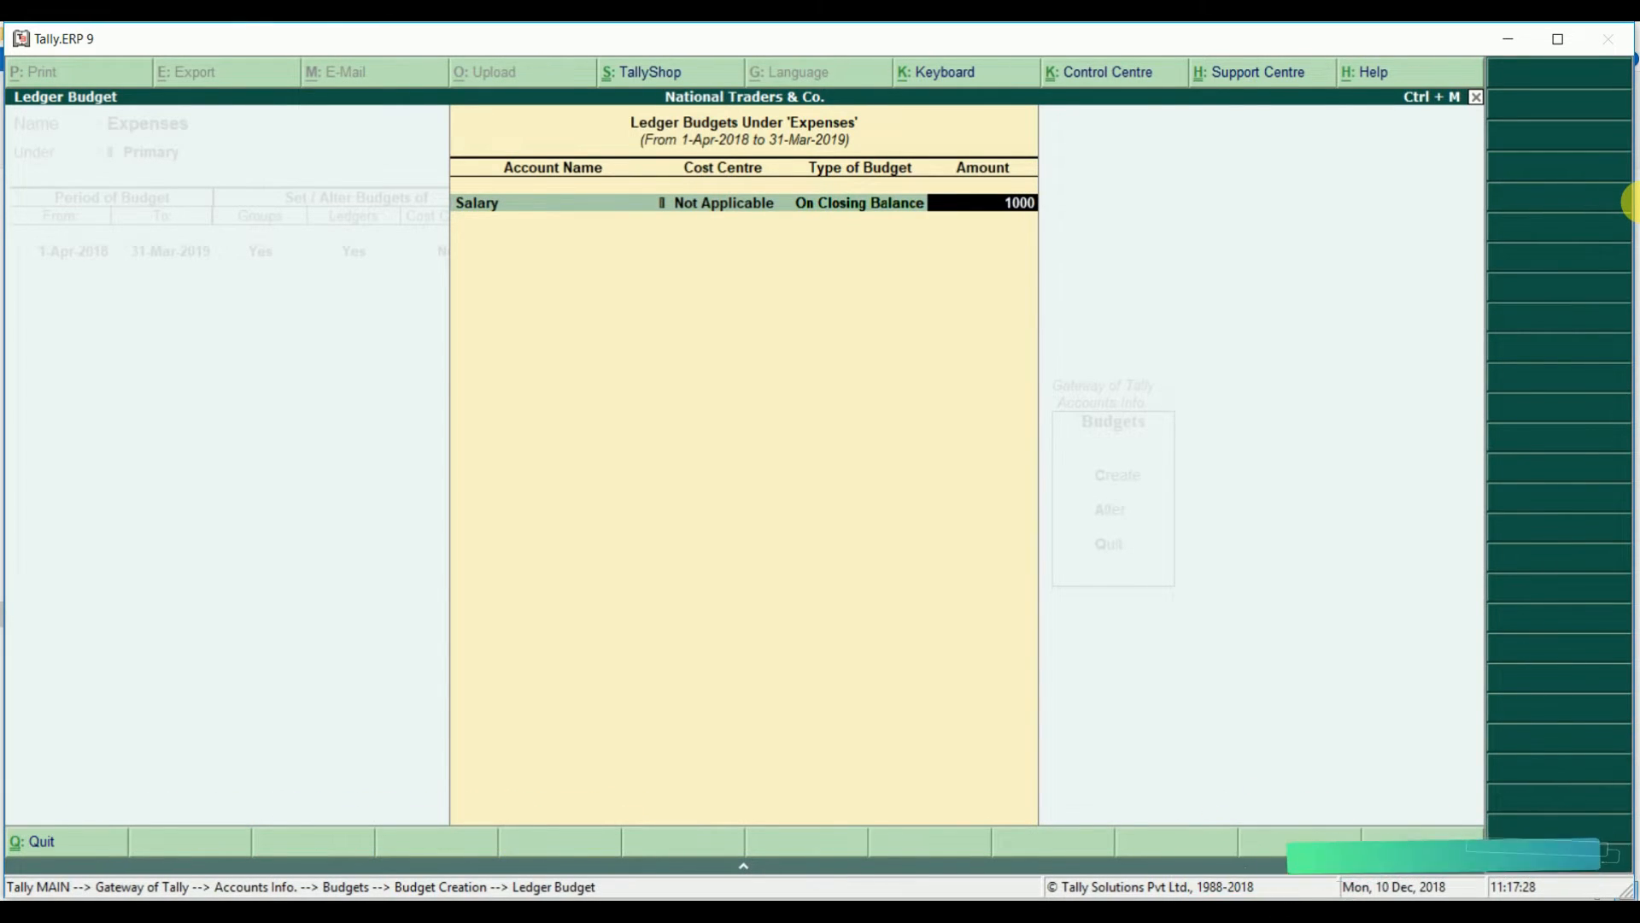
{"action": "key", "text": "Return"}
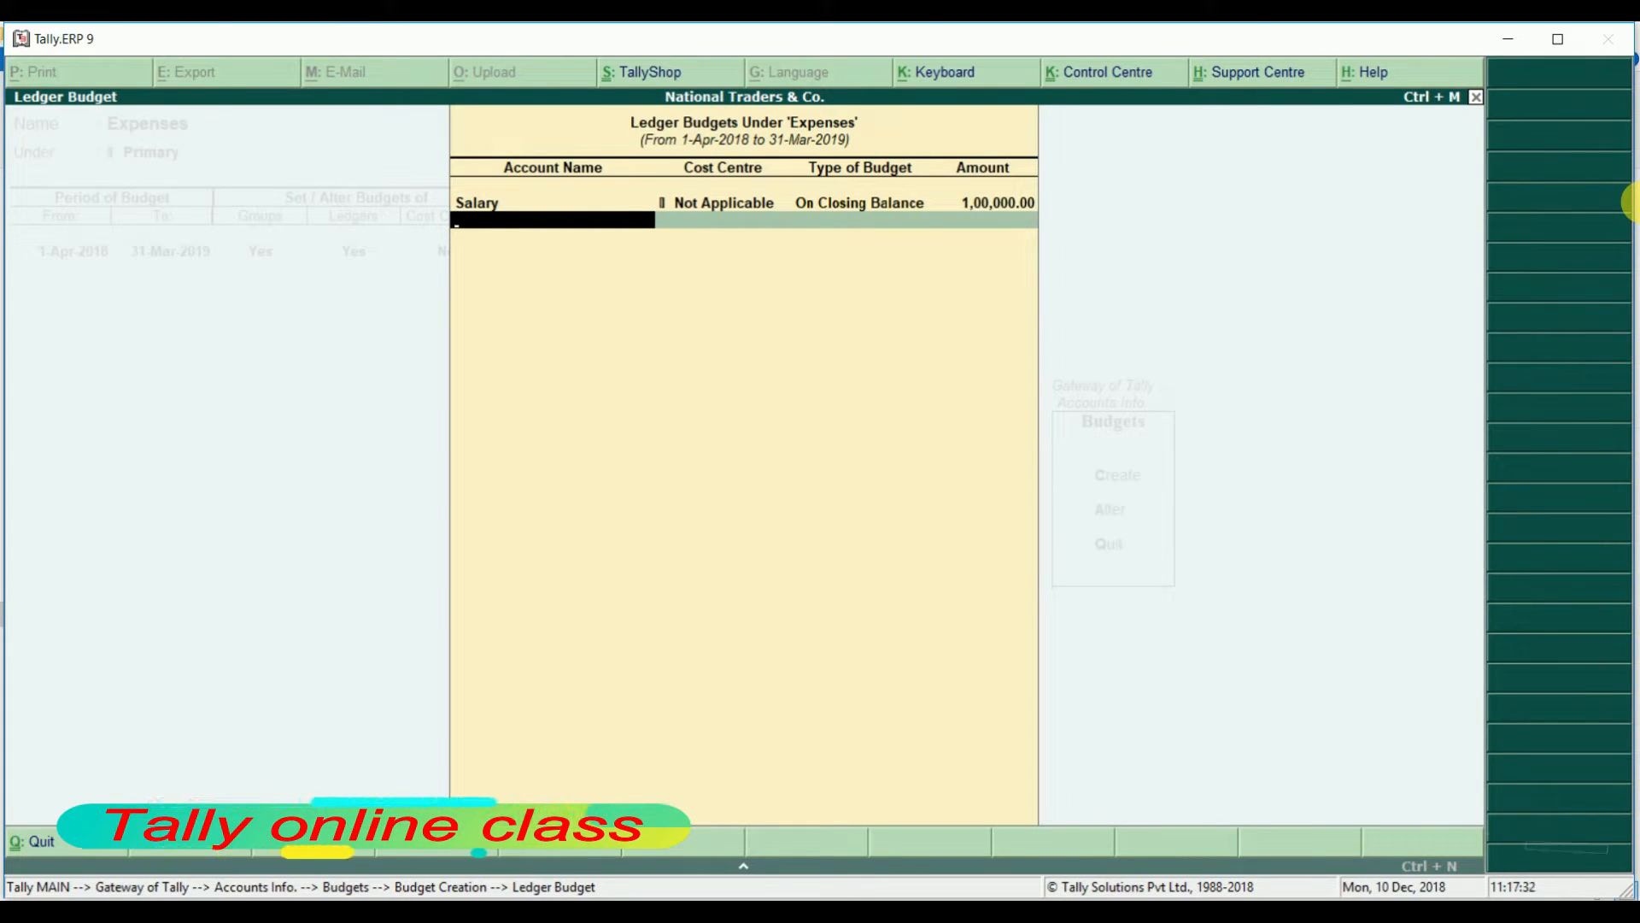
Add the Advertisement ledger with cost centre Not Applicable, budget type On Closing Balance and amount 30,000
{"action": "type", "text": "Ad"}
{"action": "key", "text": "Return"}
{"action": "key", "text": "Return"}
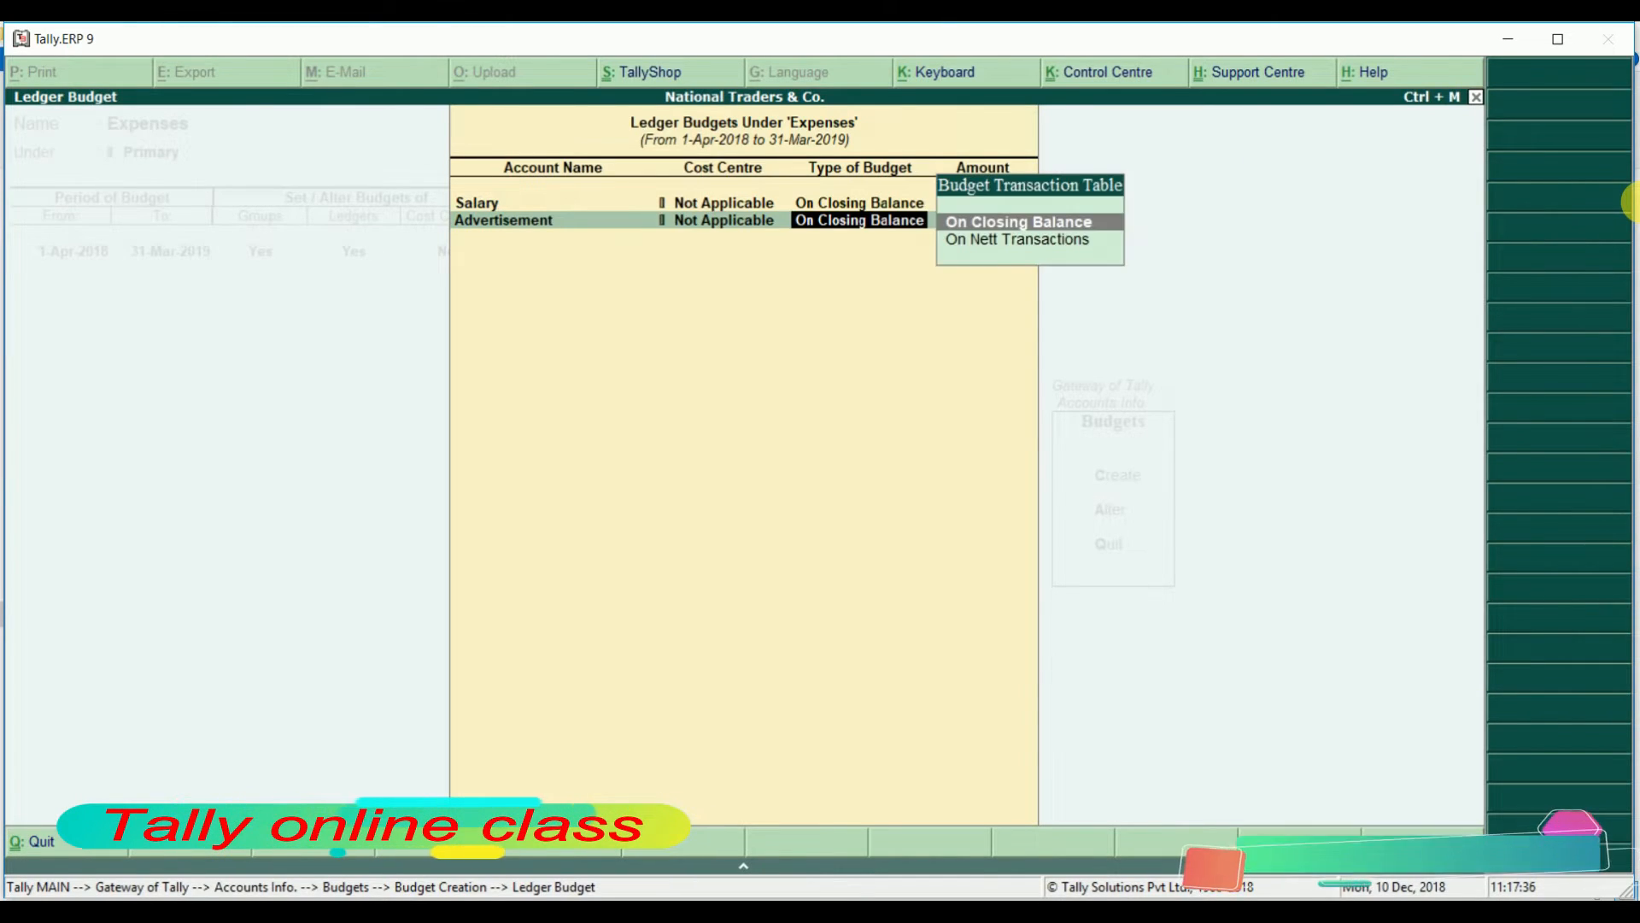
{"action": "key", "text": "Return"}
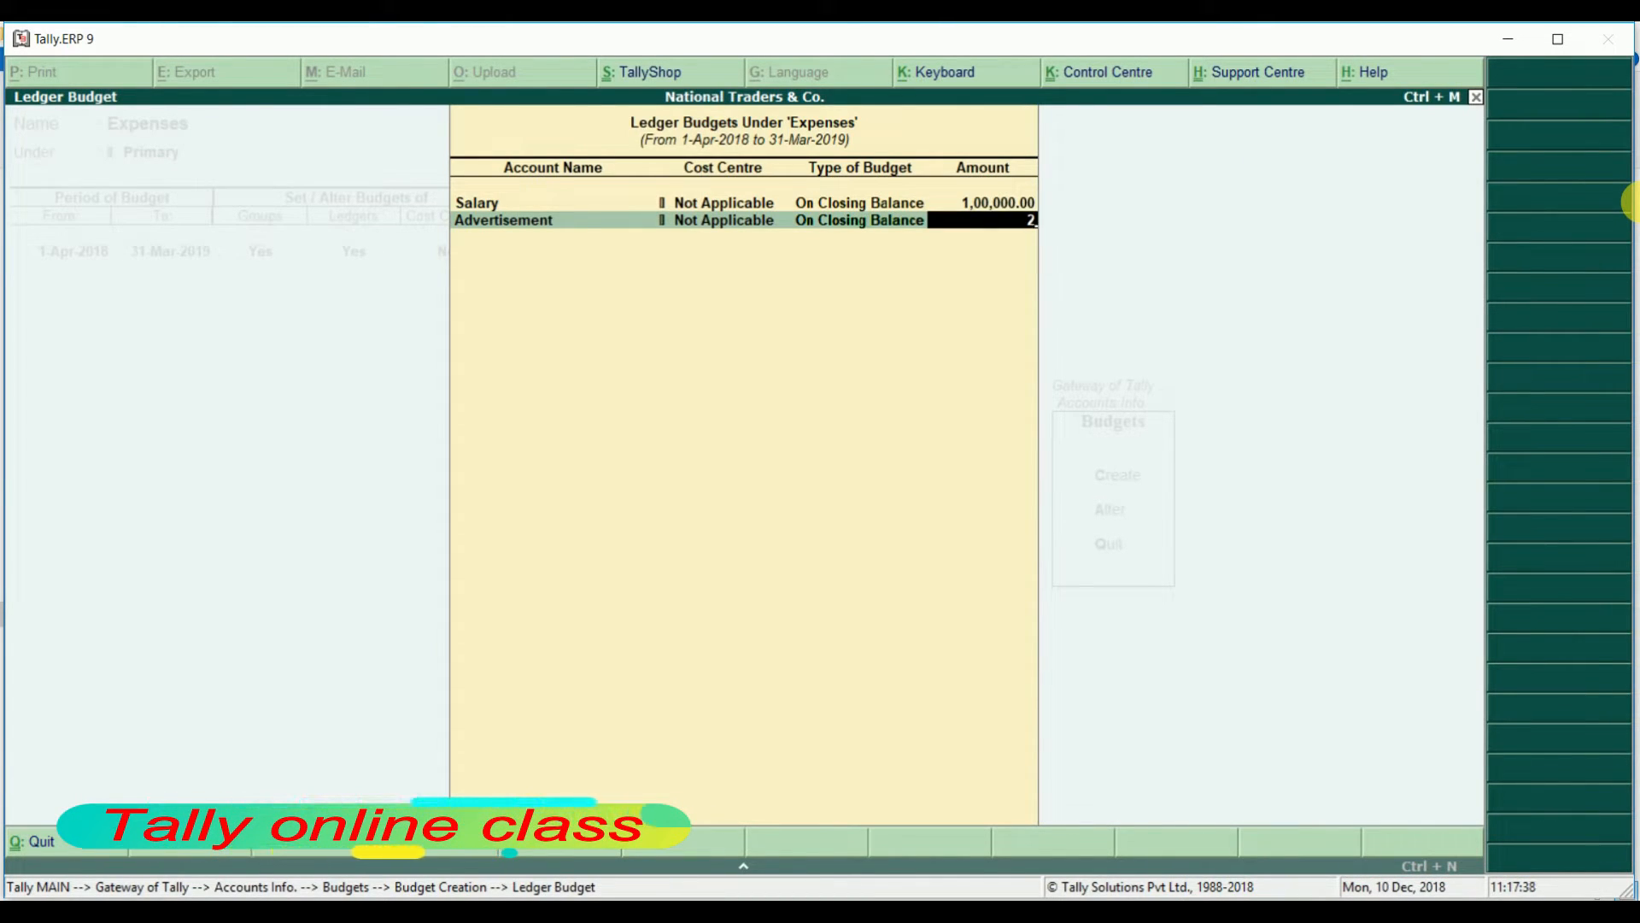
{"action": "type", "text": "30,00"}
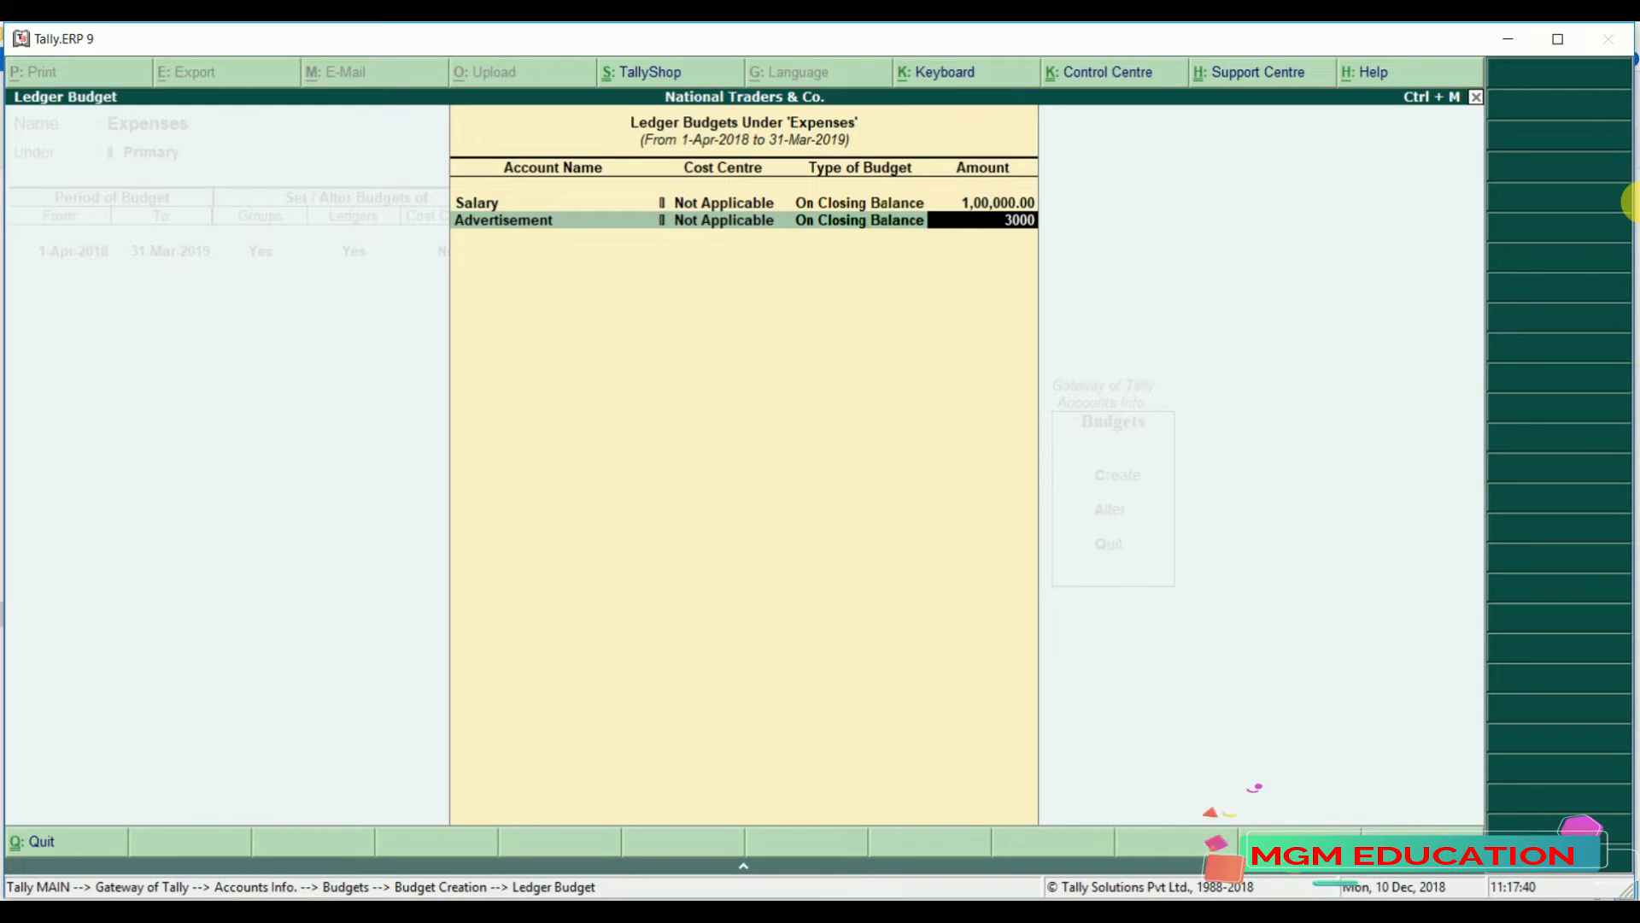
{"action": "type", "text": "0"}
{"action": "key", "text": "Return"}
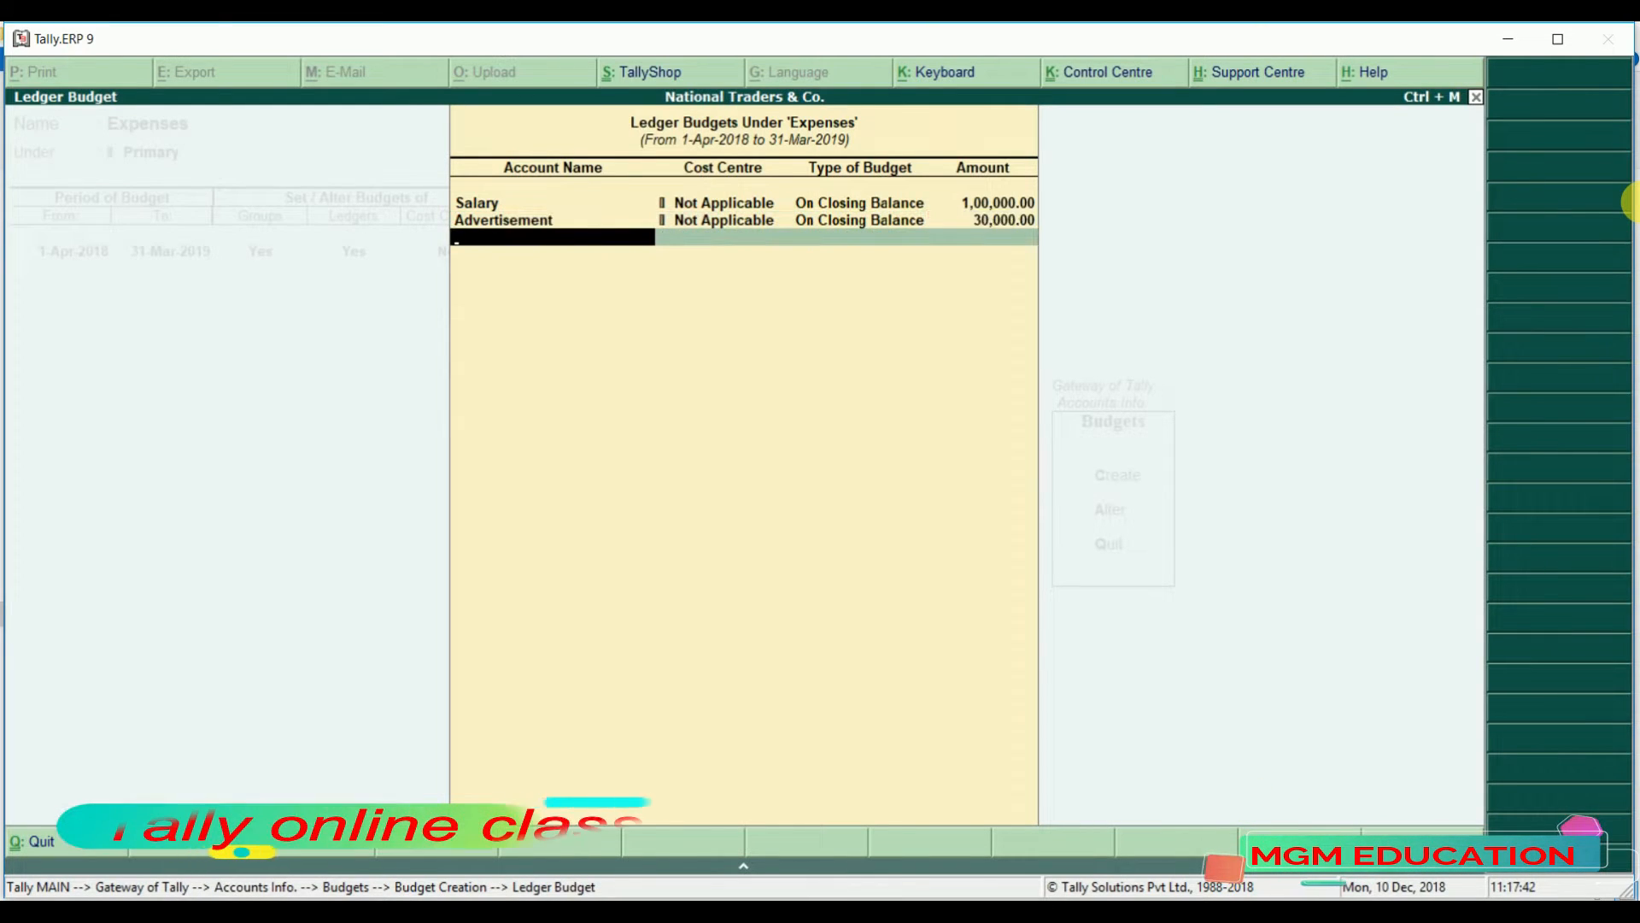
Add the Rent Paid ledger with cost centre Not Applicable, budget type On Closing Balance and amount 50,000
{"action": "type", "text": "Re"}
{"action": "key", "text": "Return"}
{"action": "key", "text": "Return"}
{"action": "key", "text": "Return"}
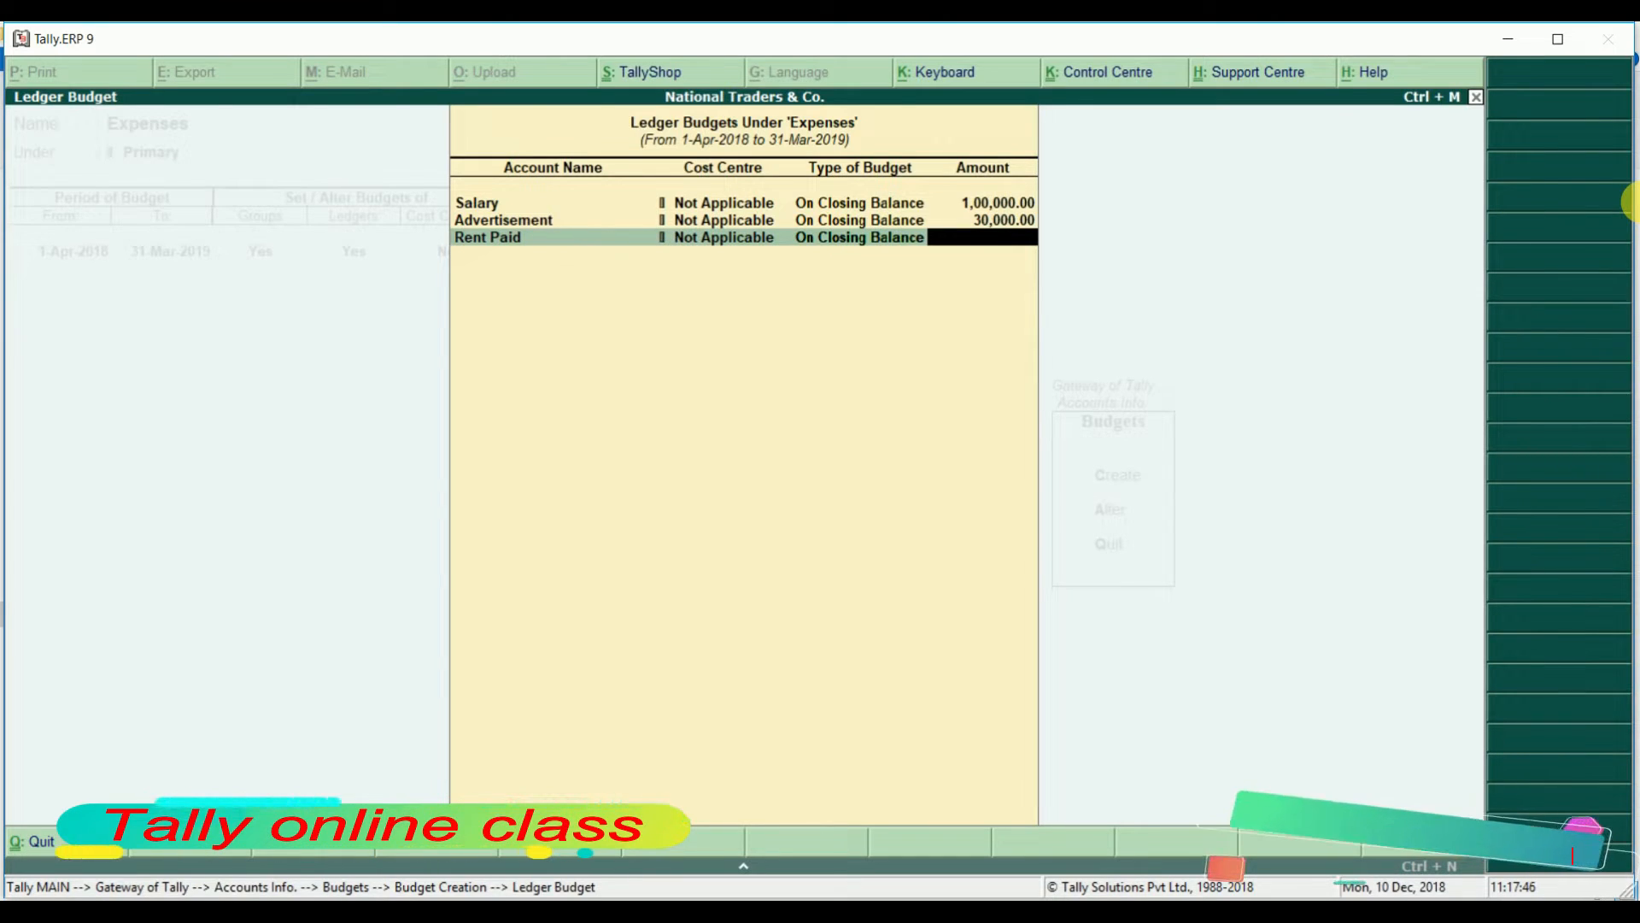
{"action": "type", "text": "50000"}
{"action": "key", "text": "Return"}
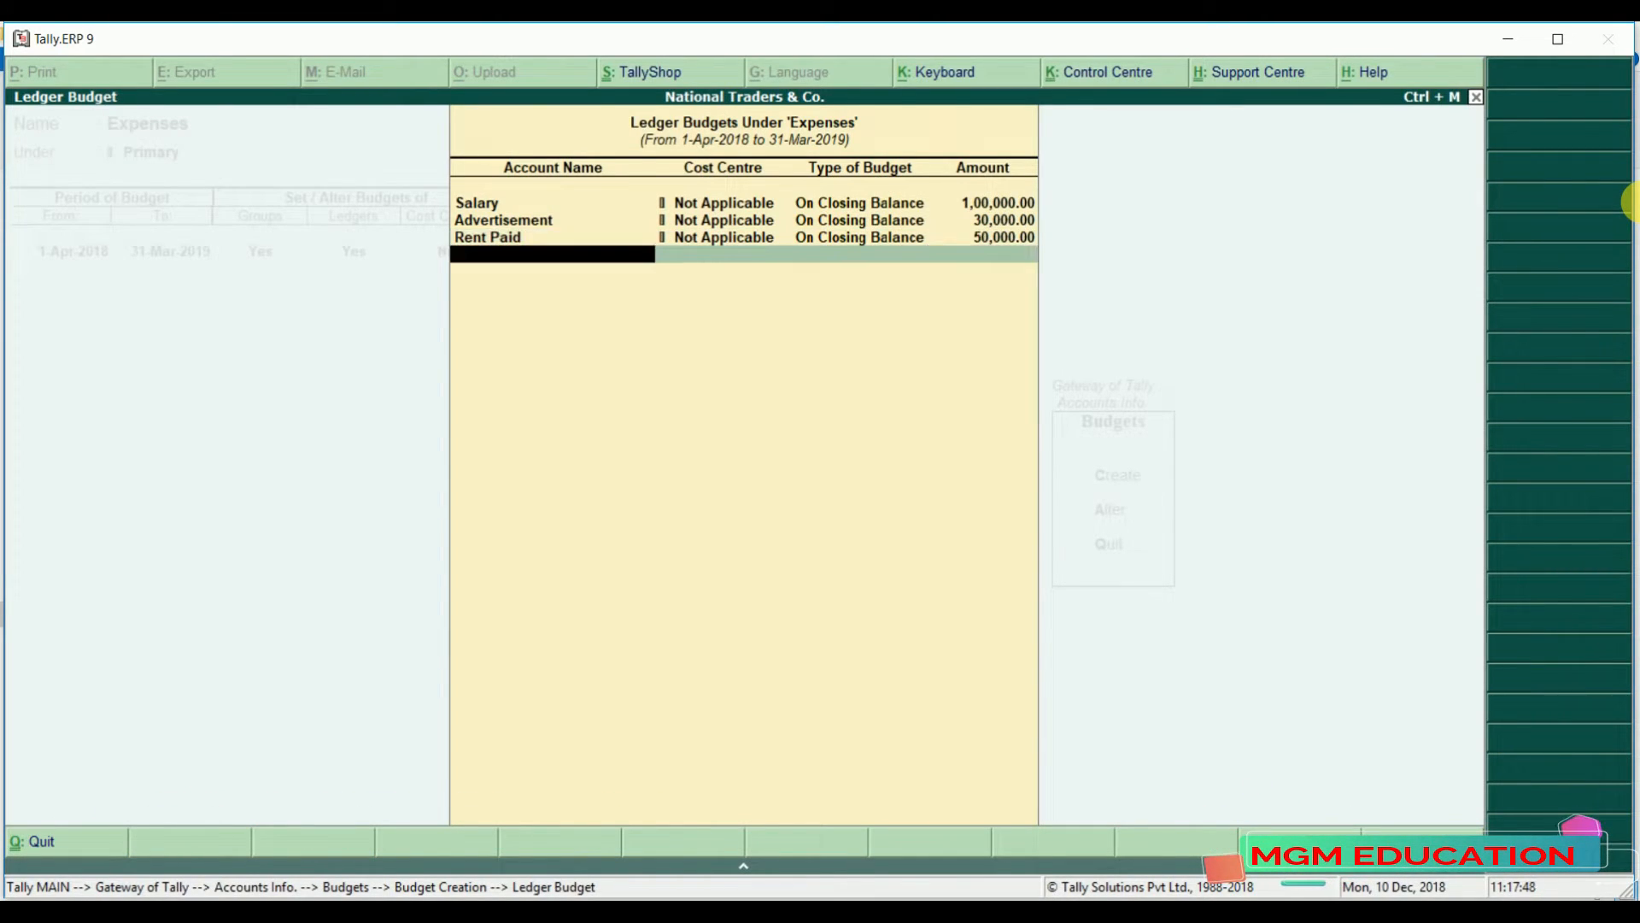
{"action": "key", "text": "Return"}
{"action": "key", "text": "BackSpace"}
{"action": "key", "text": "Return"}
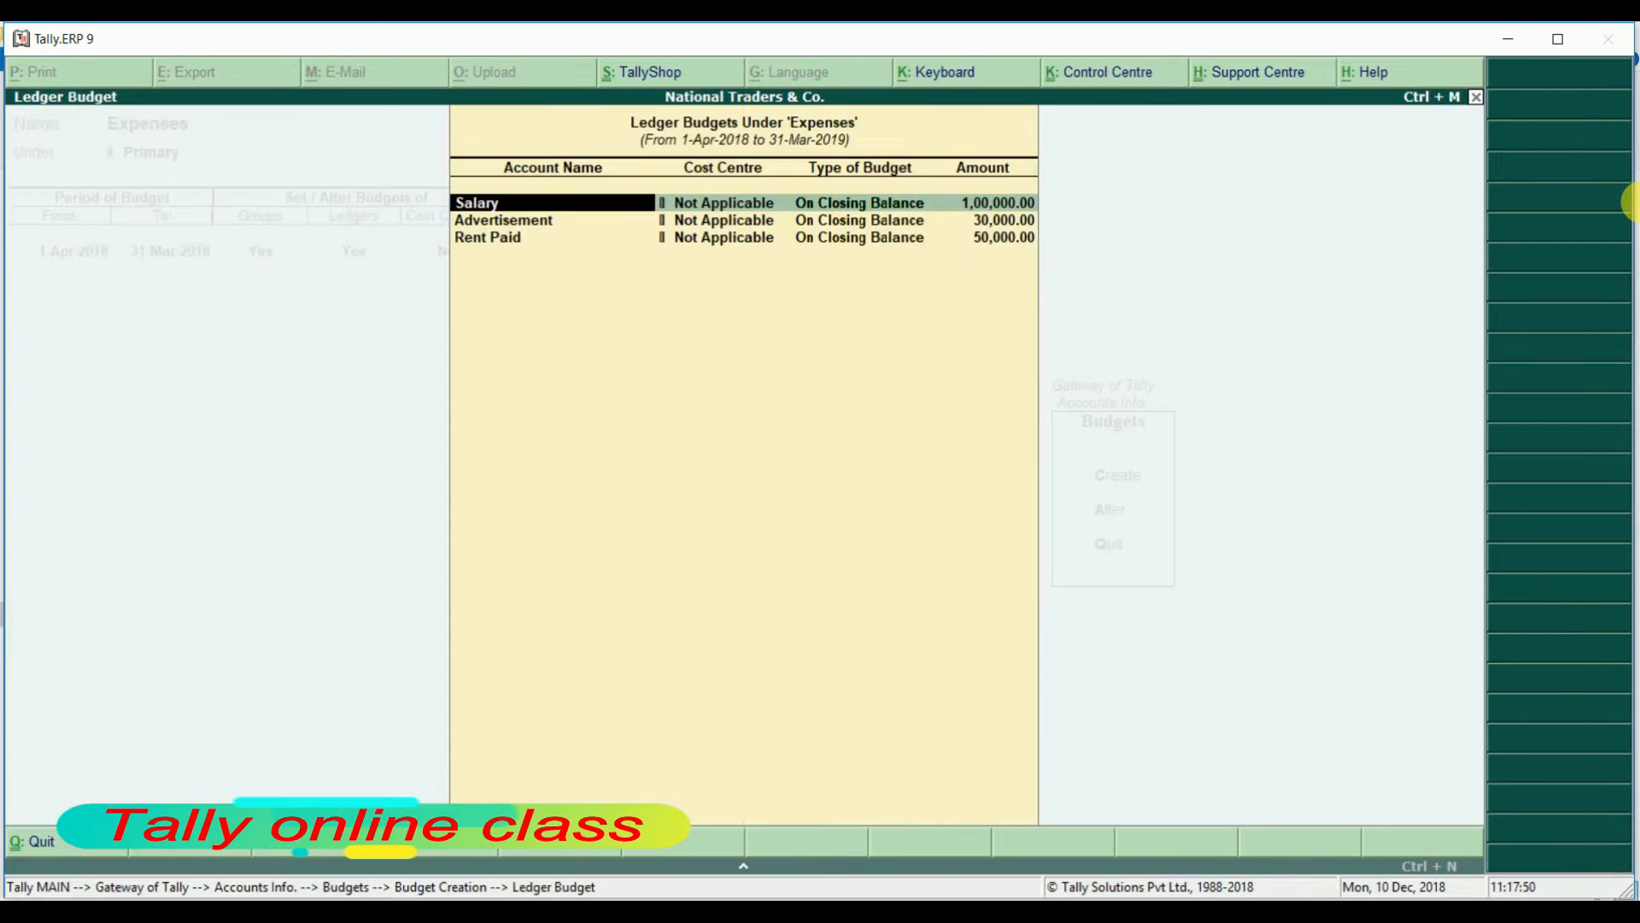
{"action": "key", "text": "Return"}
{"action": "key", "text": "Return"}
{"action": "key", "text": "Return"}
{"action": "key", "text": "Return"}
{"action": "key", "text": "Return"}
{"action": "key", "text": "Return"}
{"action": "key", "text": "Return"}
{"action": "key", "text": "Return"}
{"action": "key", "text": "Return"}
{"action": "key", "text": "Return"}
{"action": "key", "text": "Return"}
{"action": "key", "text": "Return"}
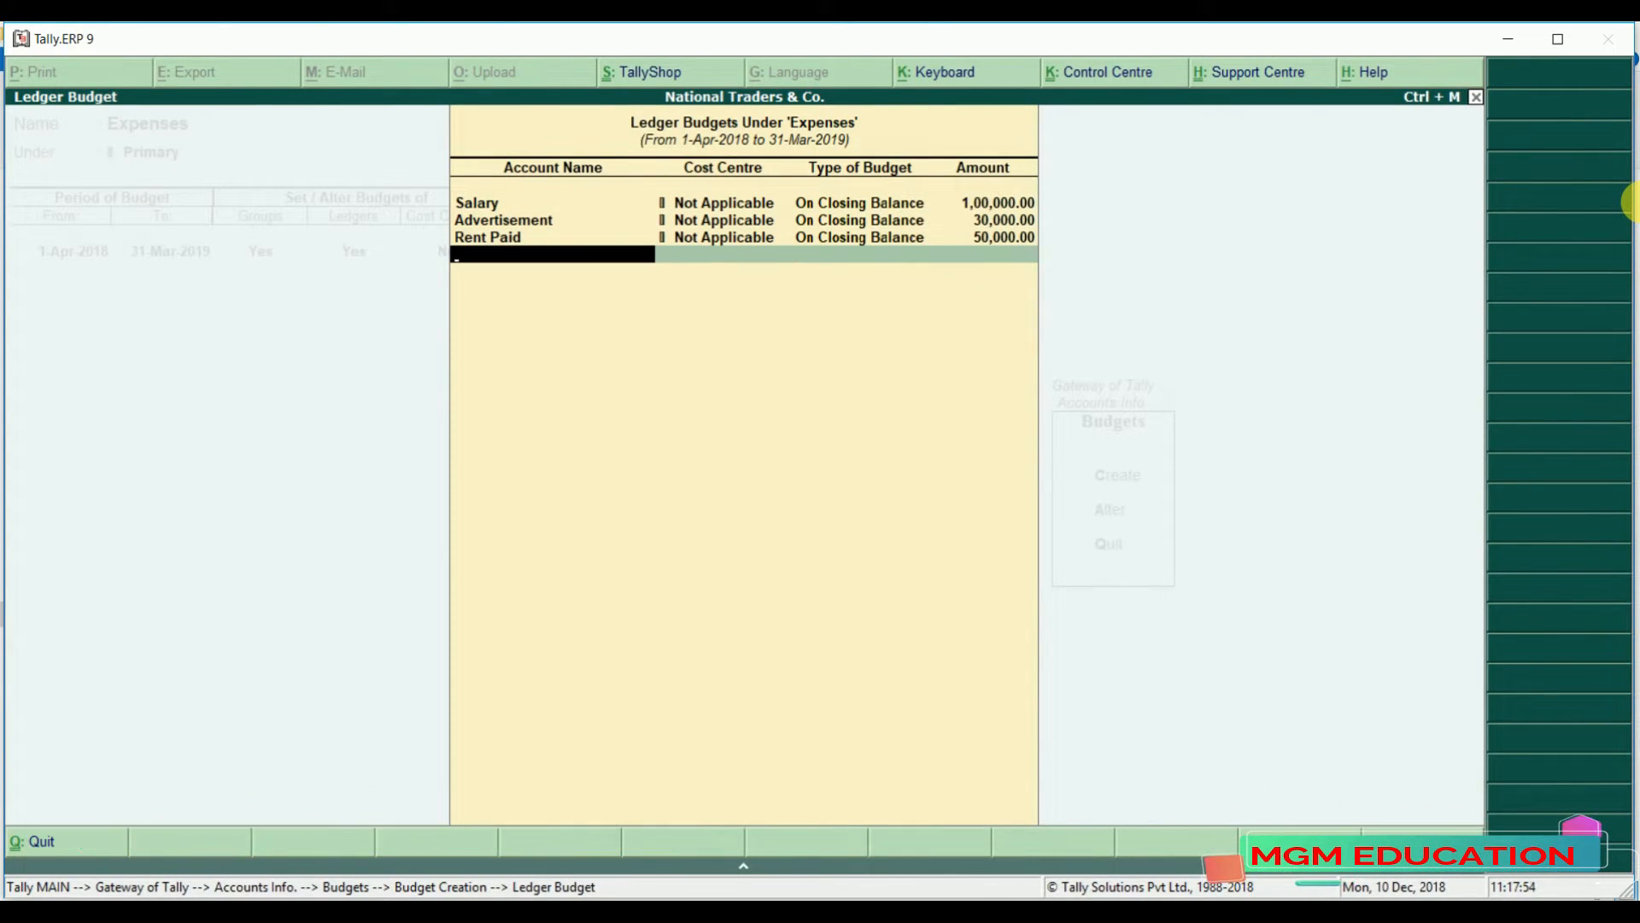
Start creating a new ledger from the blank budget row and name it Stationary Exp
{"action": "type", "text": "A"}
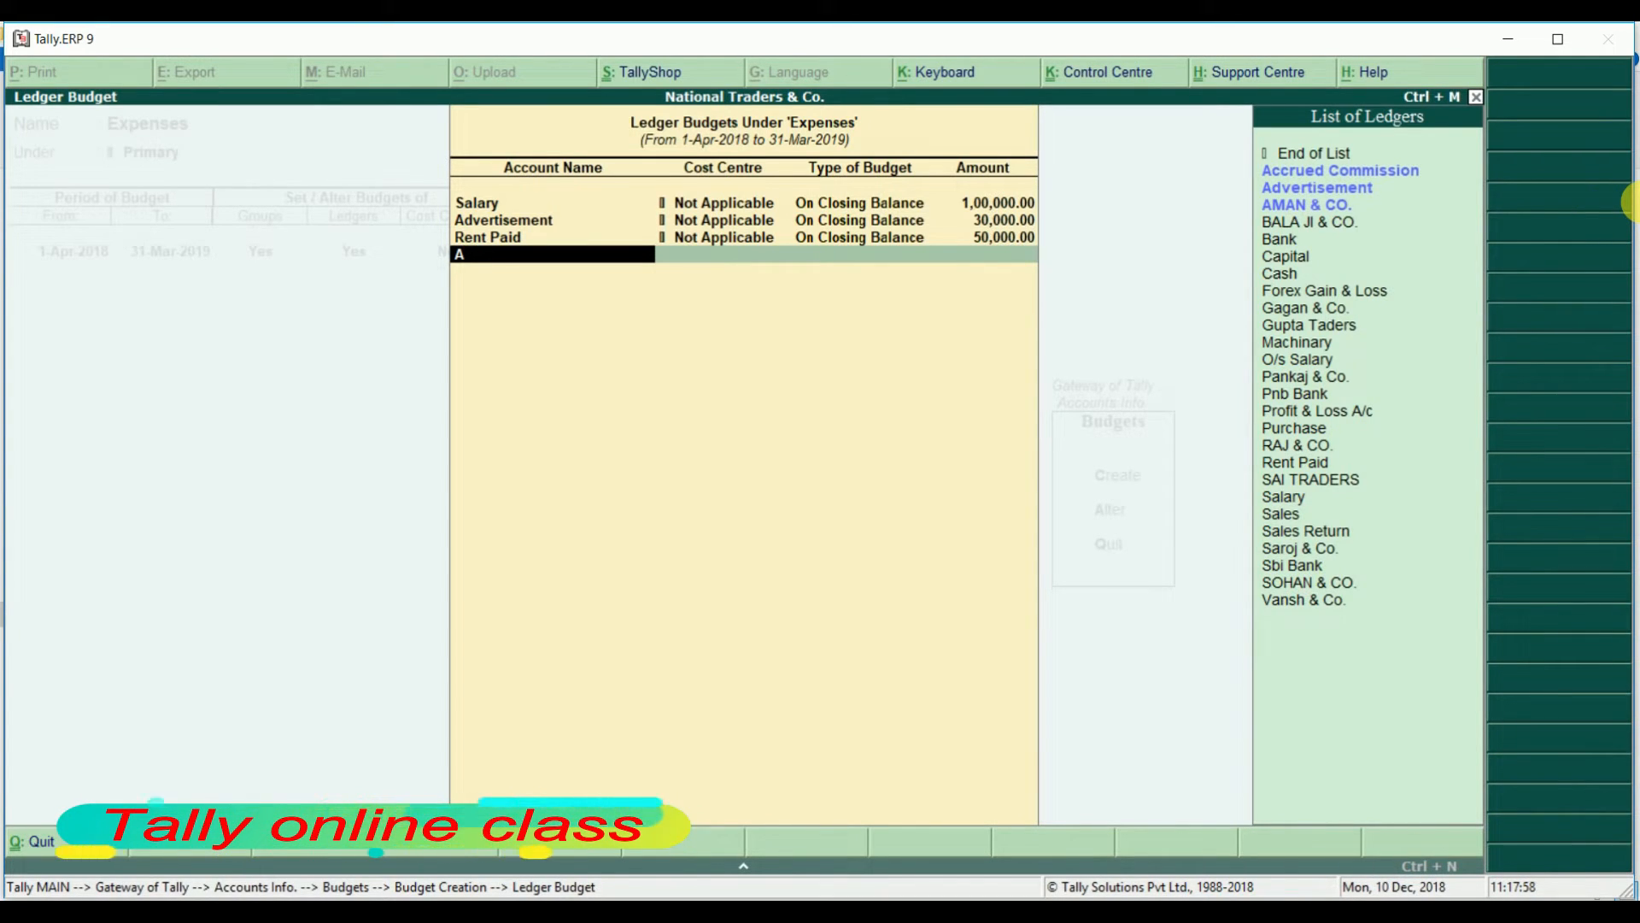
{"action": "key", "text": "BackSpace"}
{"action": "key", "text": "alt+c"}
{"action": "type", "text": "Stat"}
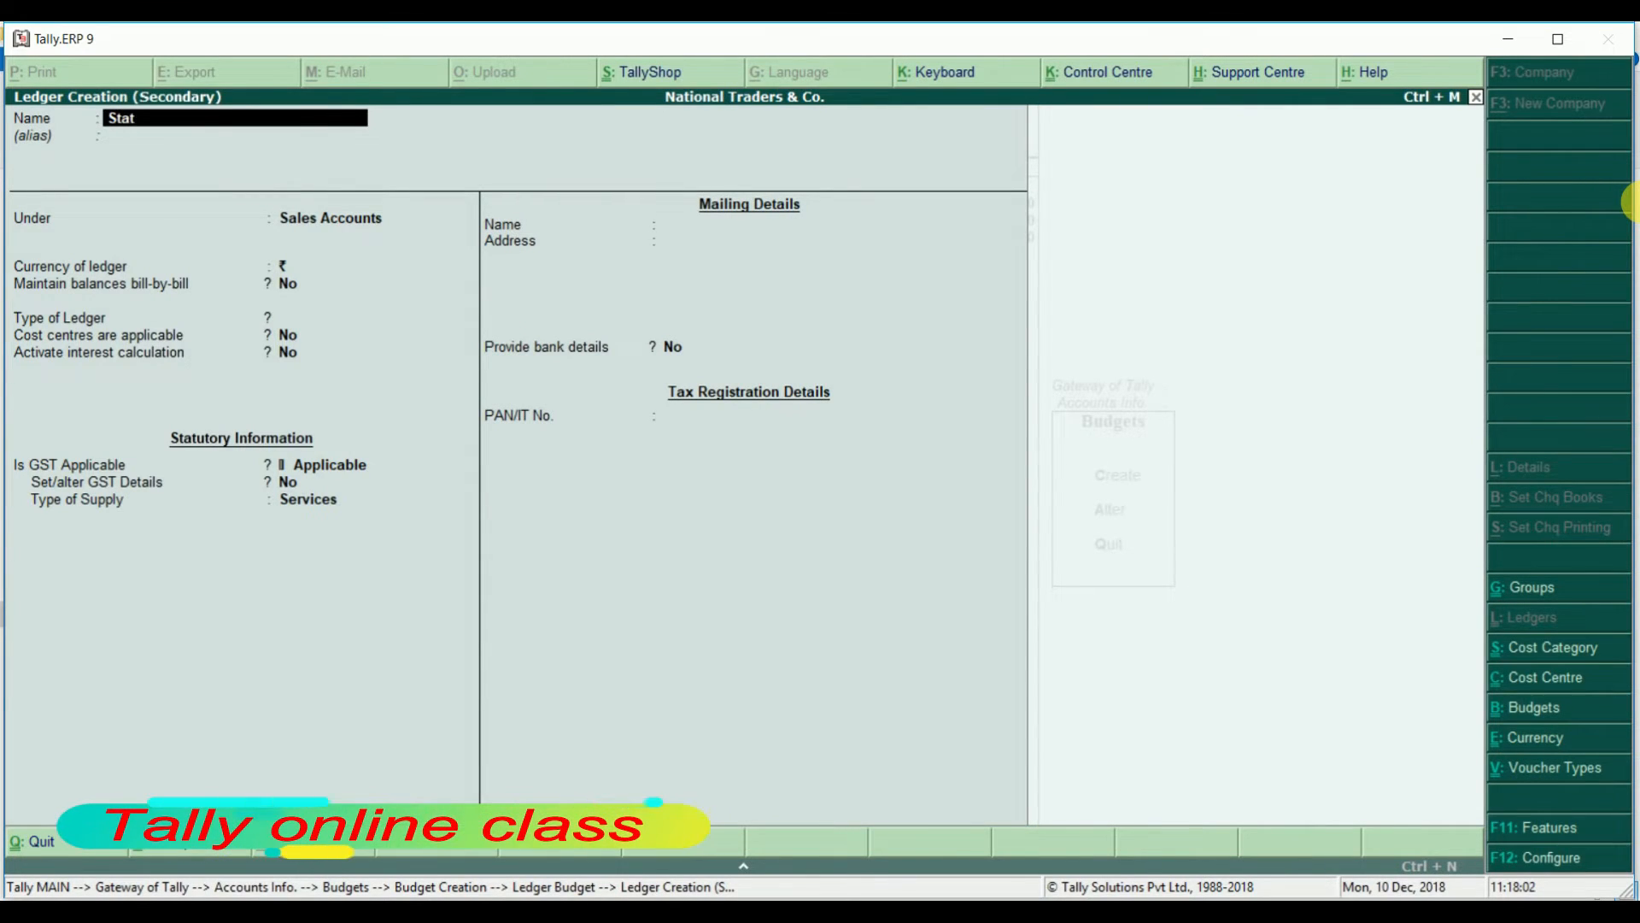
{"action": "type", "text": "ionary Exp"}
{"action": "key", "text": "Return"}
Place the Stationary Exp ledger under Indirect Expenses, keep its remaining details at their defaults, and save it
{"action": "type", "text": "i"}
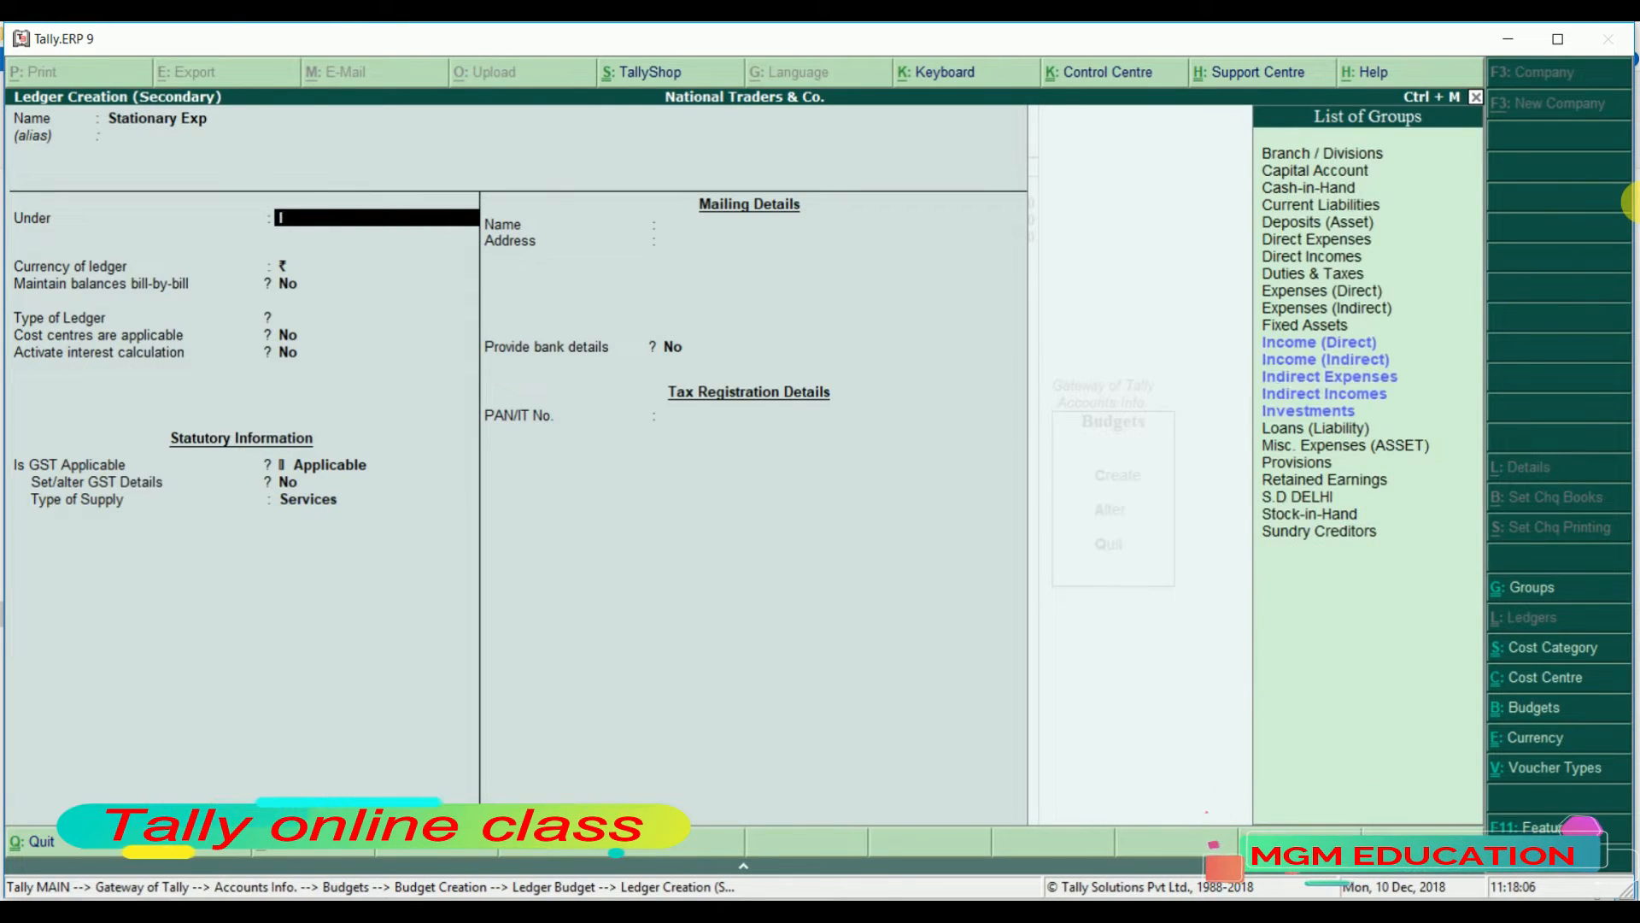
{"action": "type", "text": "nd"}
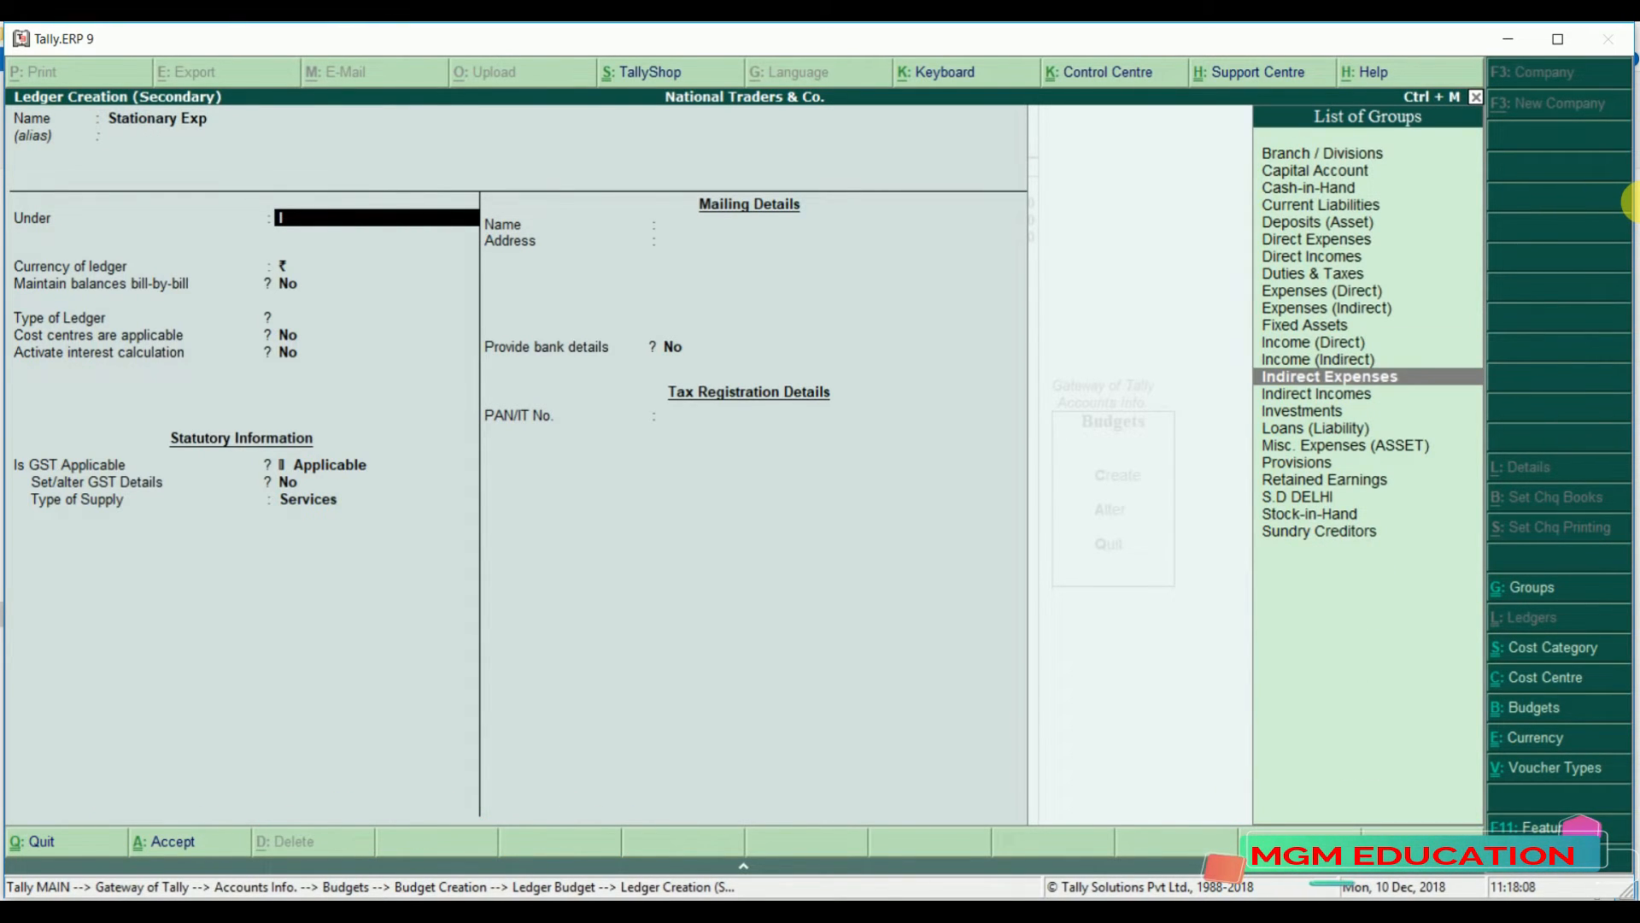
{"action": "key", "text": "Return"}
{"action": "key", "text": "Return"}
{"action": "key", "text": "n"}
{"action": "key", "text": "Return"}
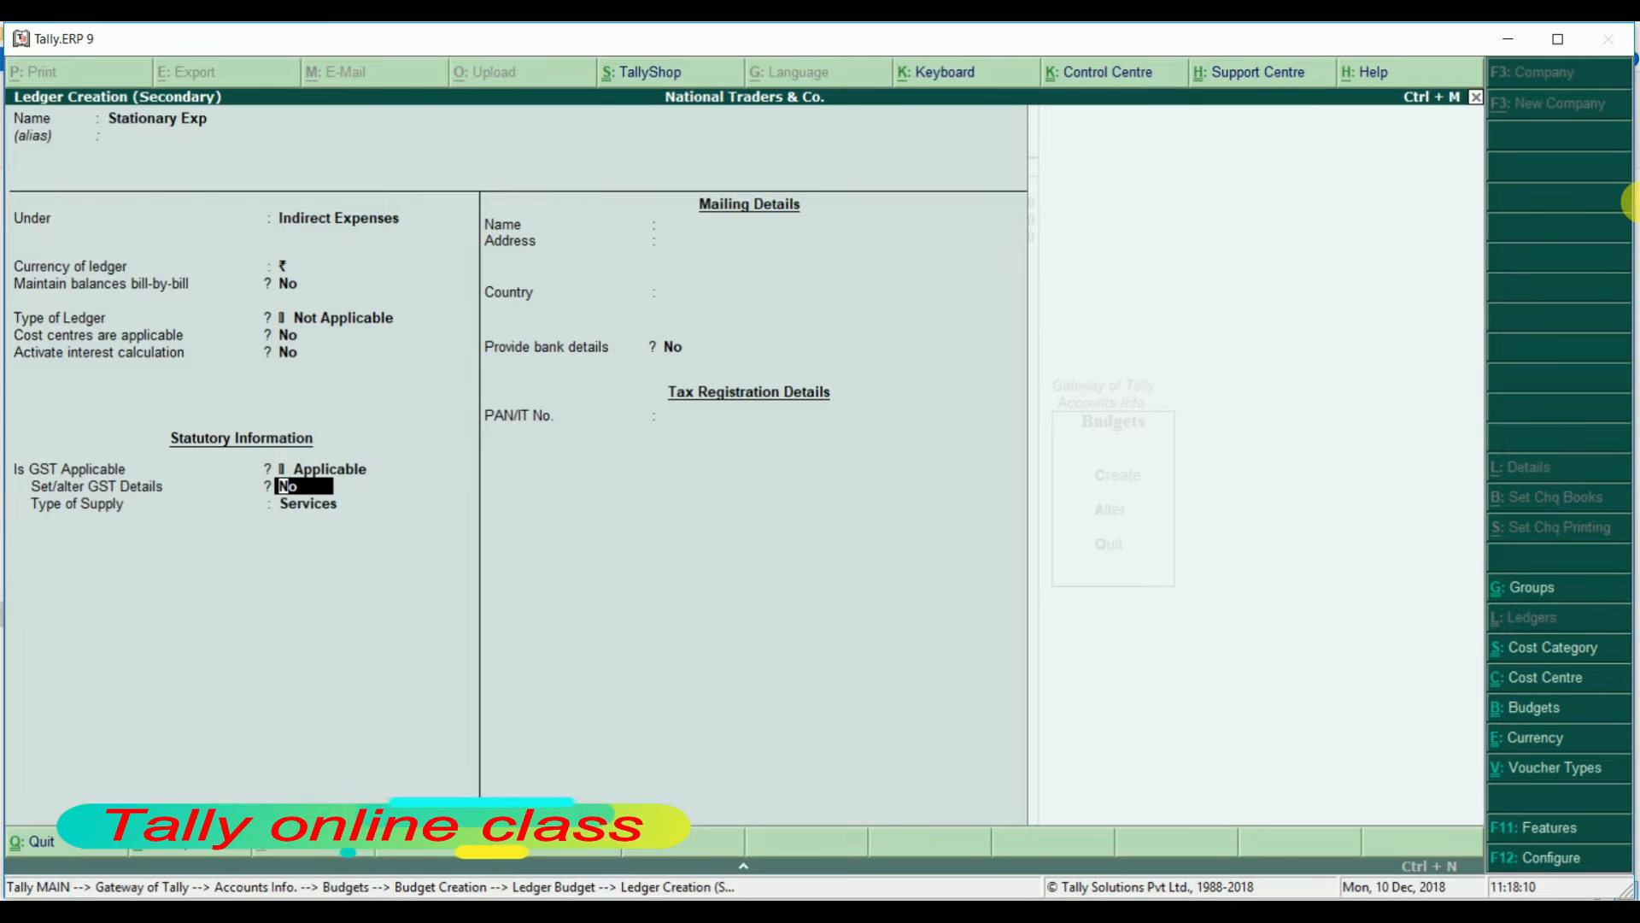
{"action": "key", "text": "Return"}
{"action": "key", "text": "Return"}
Budget Stationary Exp with cost centre Not Applicable, type On Closing Balance and amount 20,000
{"action": "key", "text": "Return"}
{"action": "key", "text": "Return"}
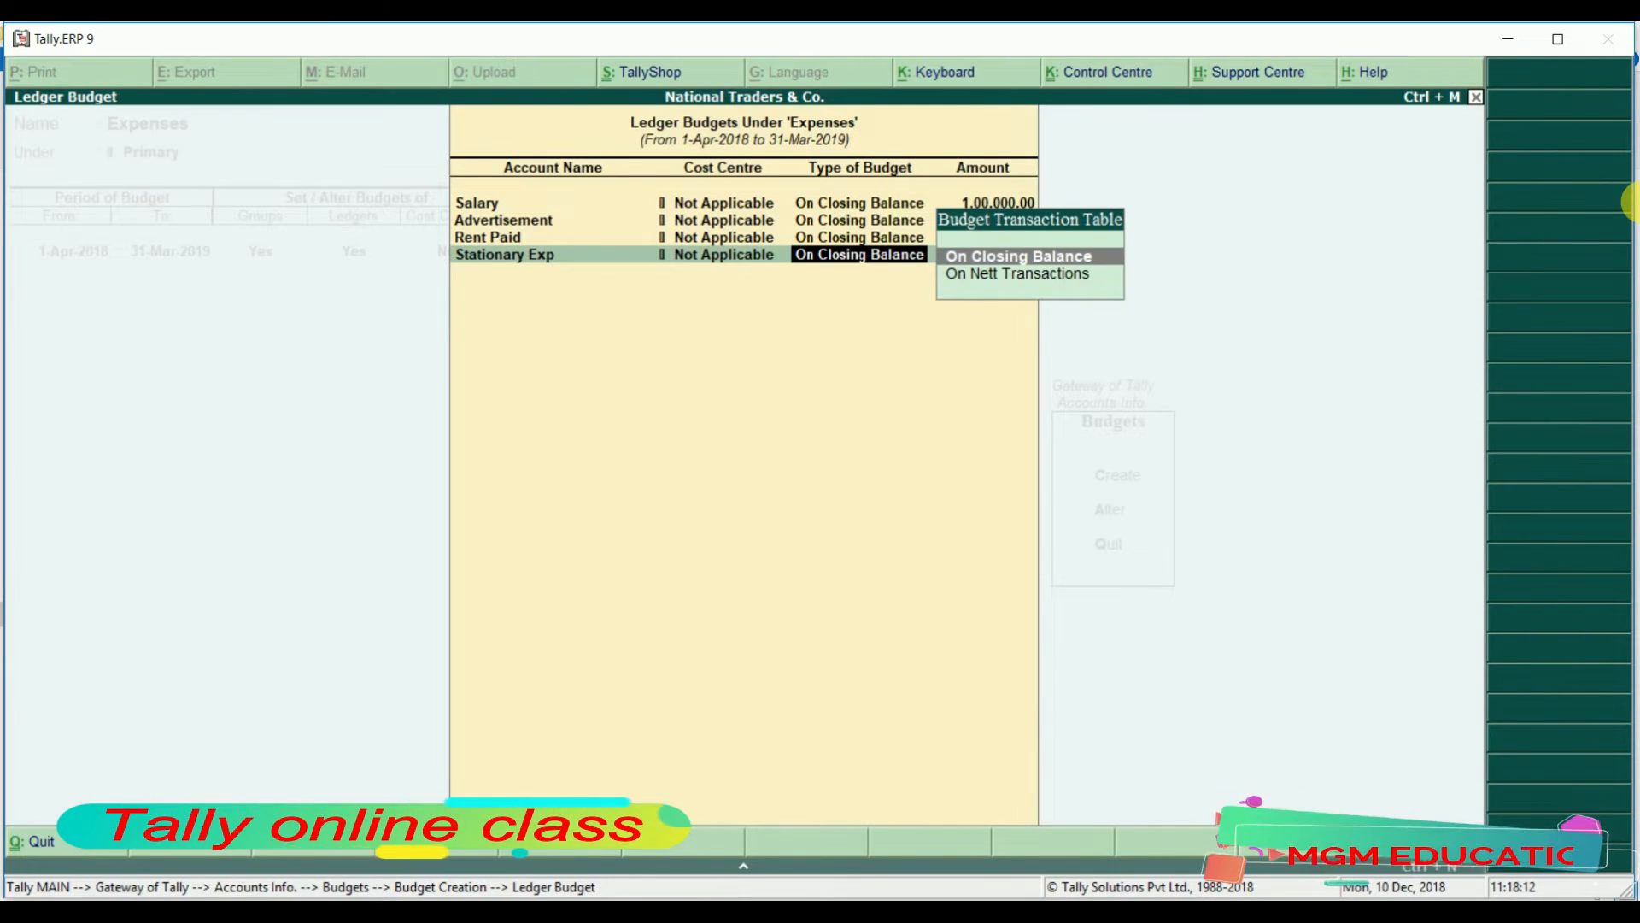
{"action": "type", "text": "20,0"}
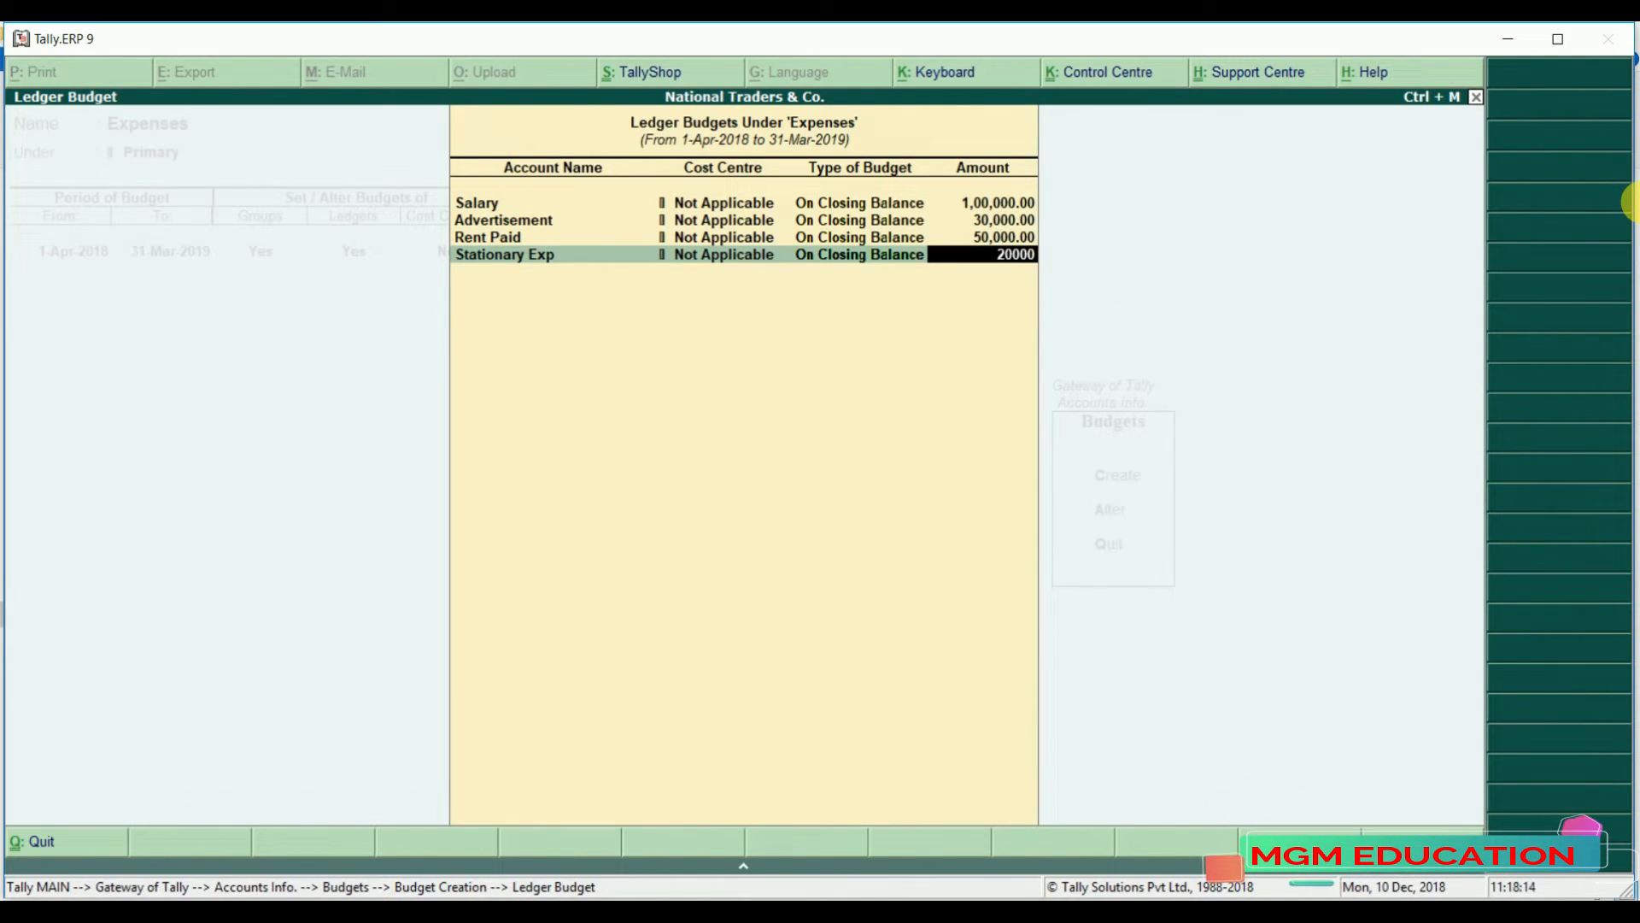
{"action": "type", "text": "00"}
{"action": "key", "text": "Return"}
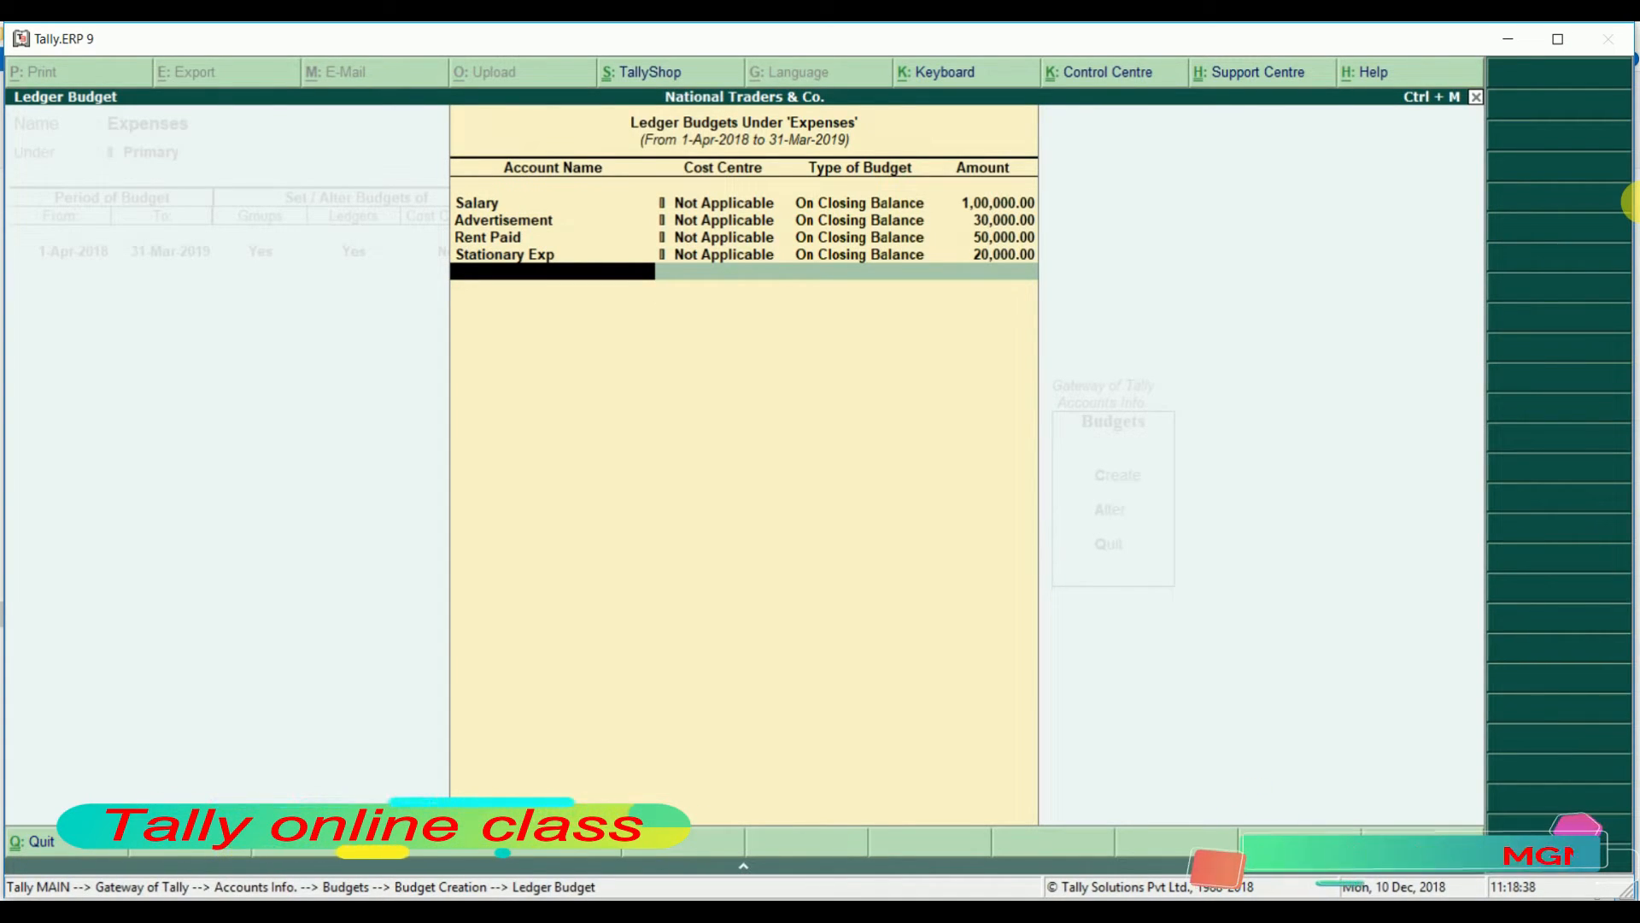
Finish the ledger budget list and save the Expenses budget
{"action": "key", "text": "Return"}
{"action": "key", "text": "Return"}
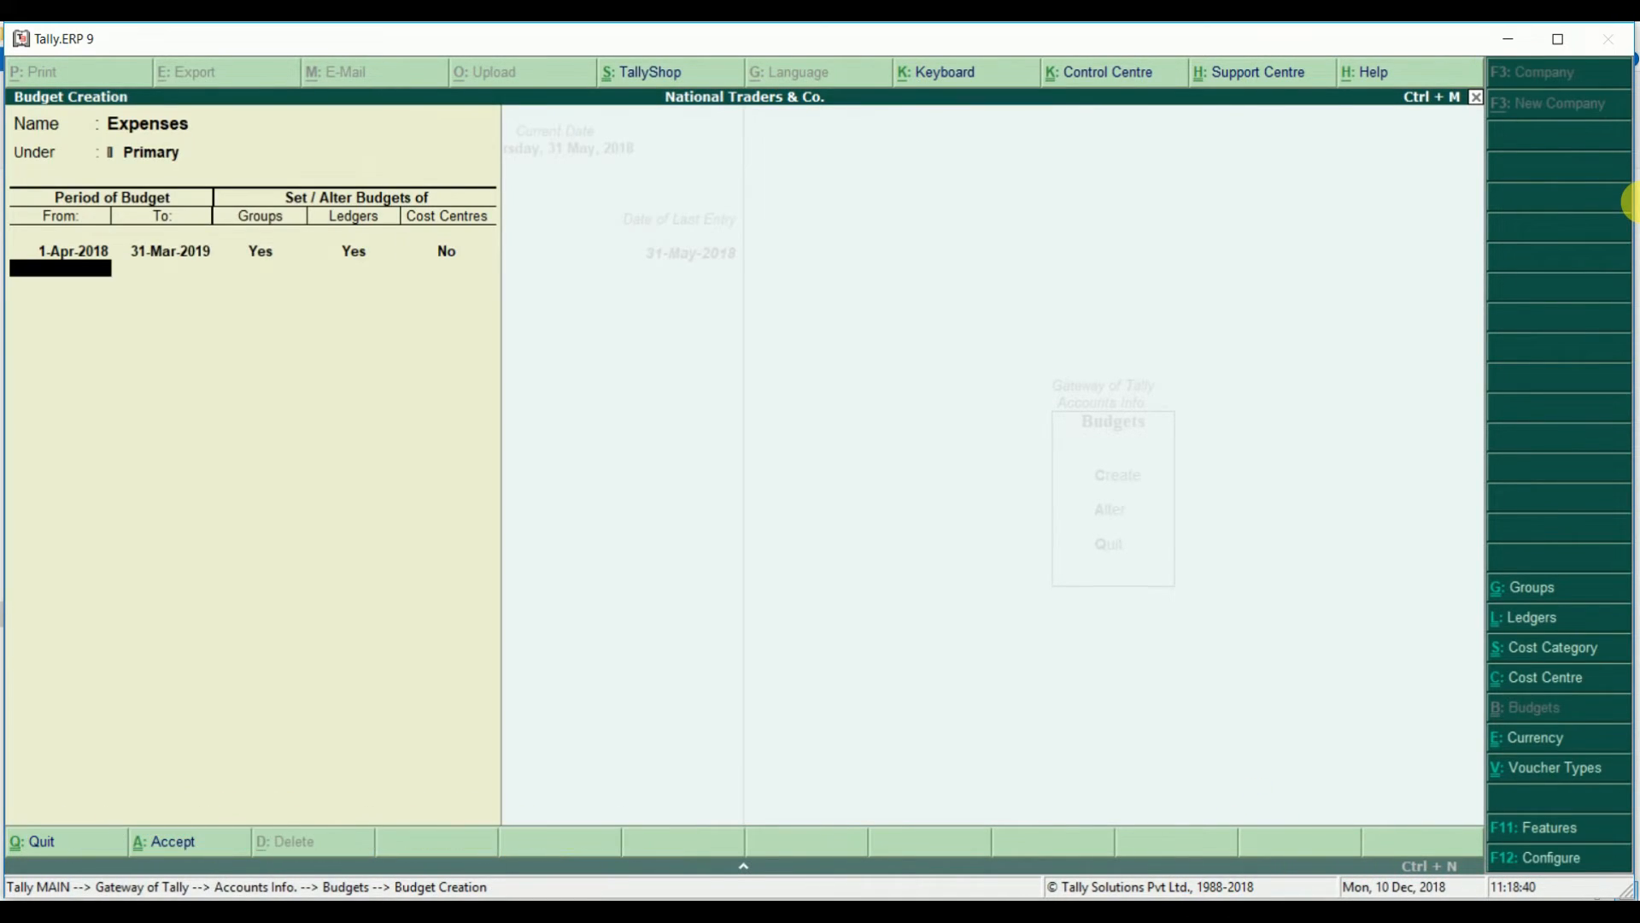
{"action": "key", "text": "Return"}
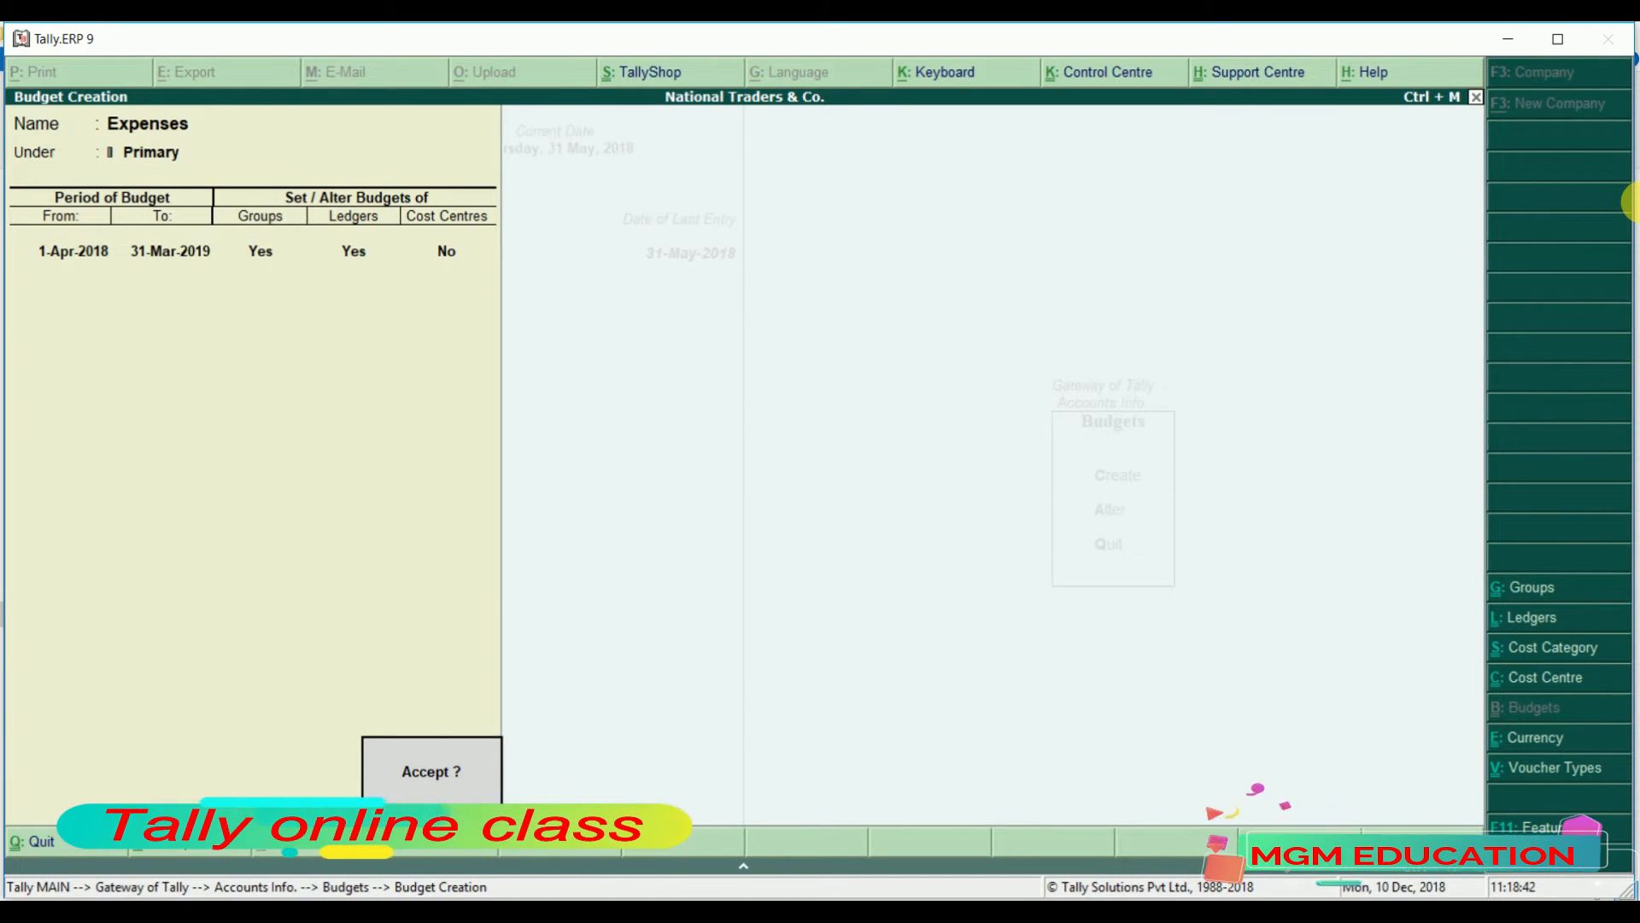
{"action": "key", "text": "Return"}
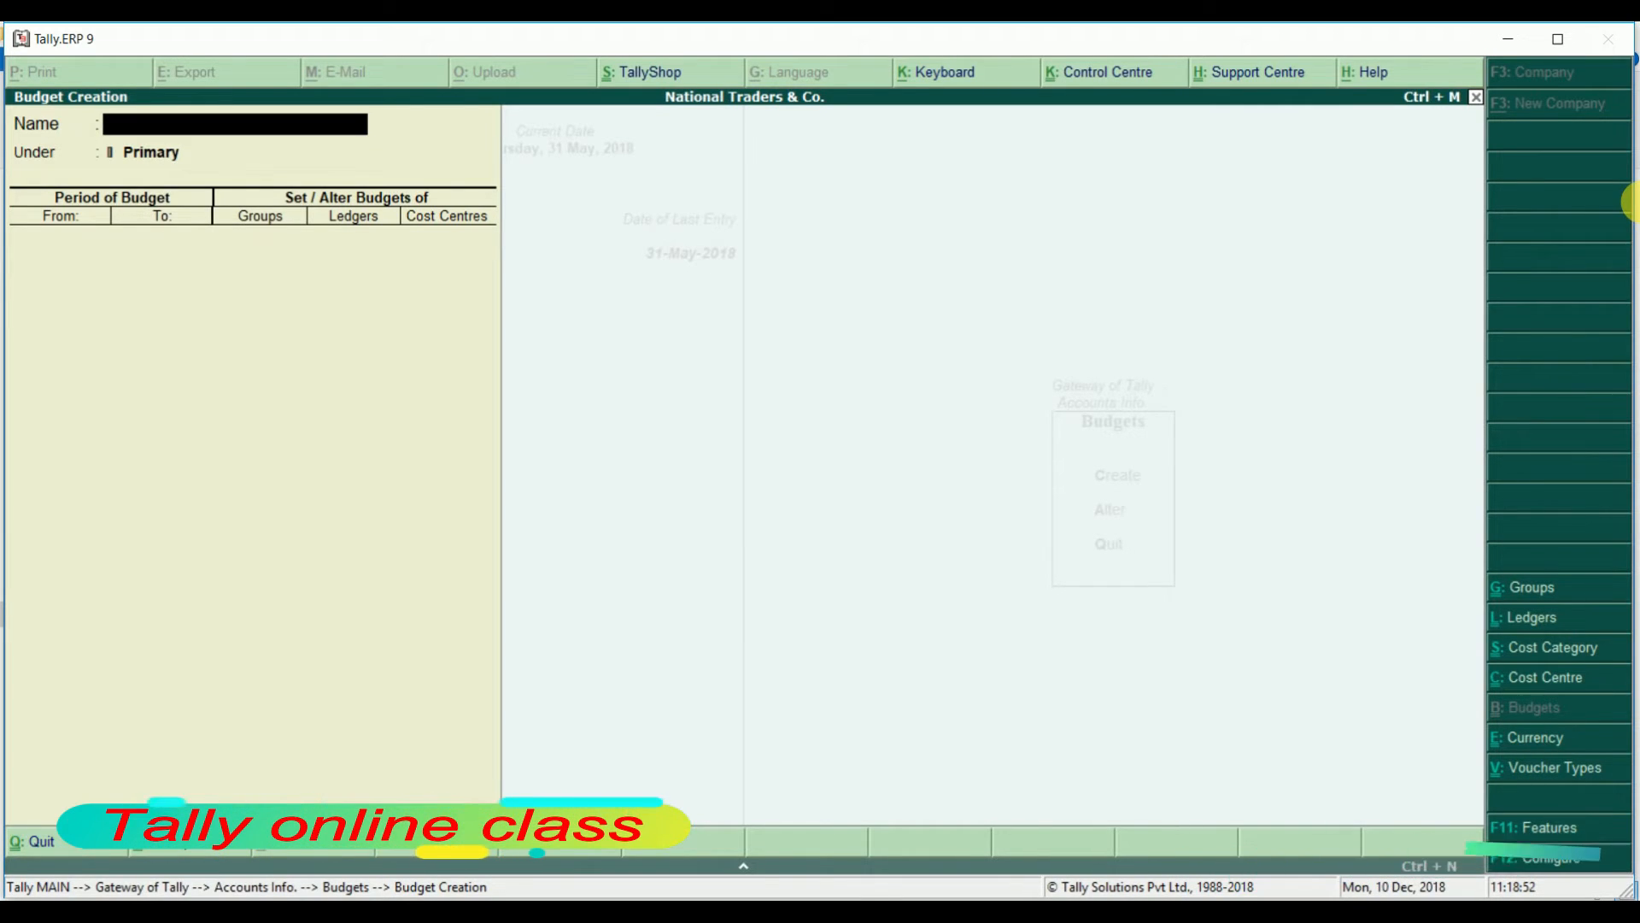
Leave budget creation, return to the Gateway of Tally and open a new Payment voucher
{"action": "key", "text": "Escape"}
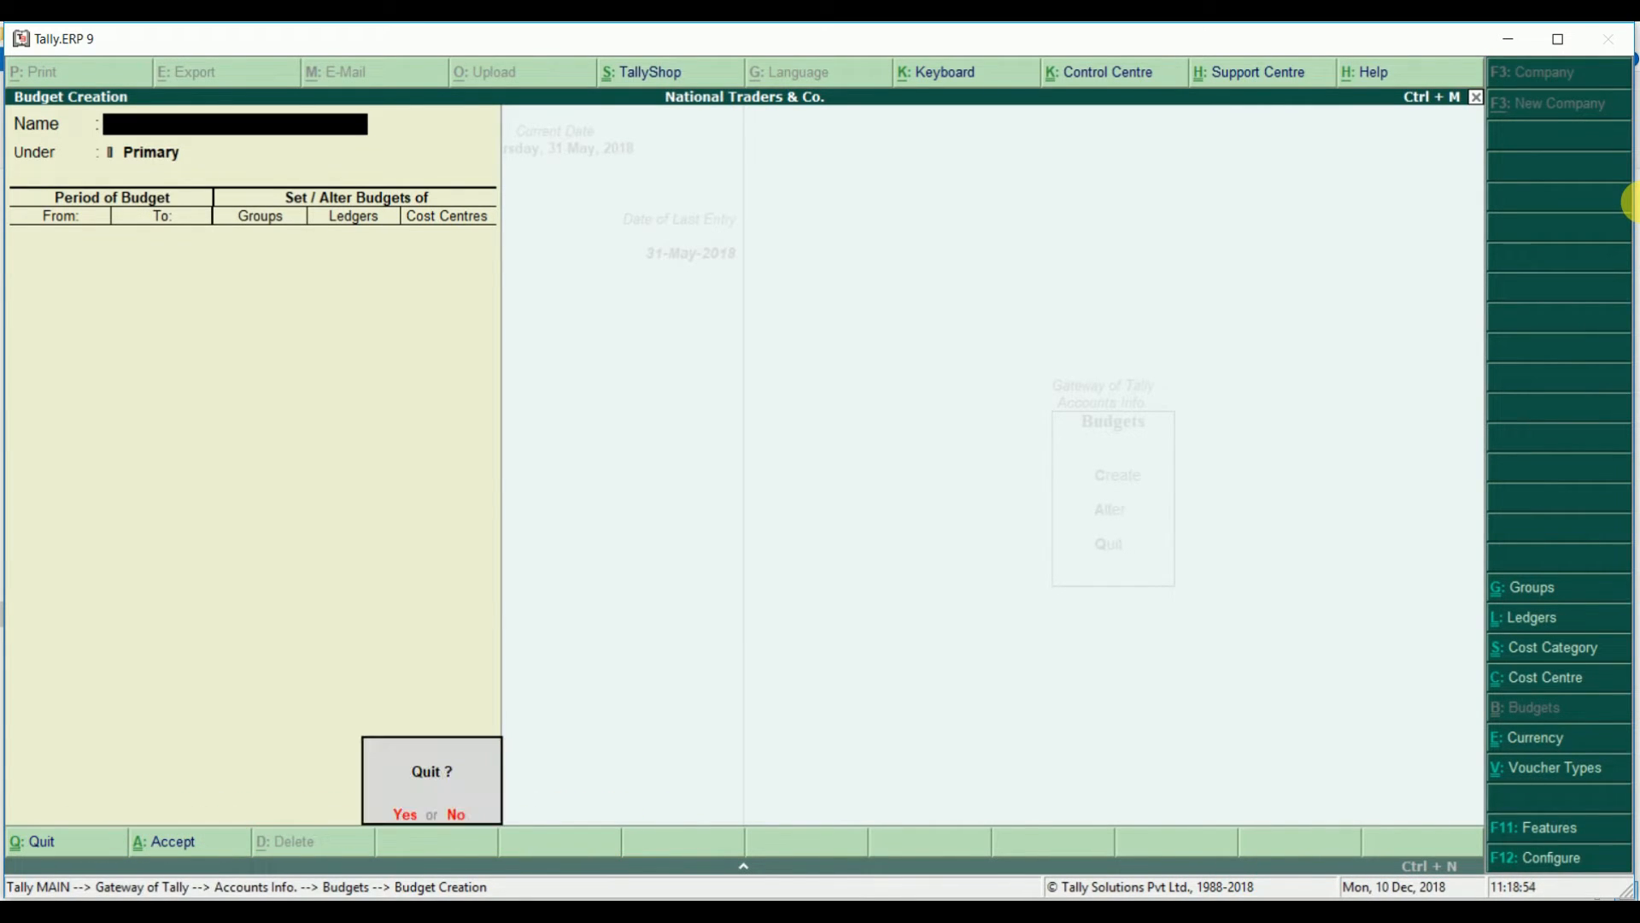
{"action": "key", "text": "y"}
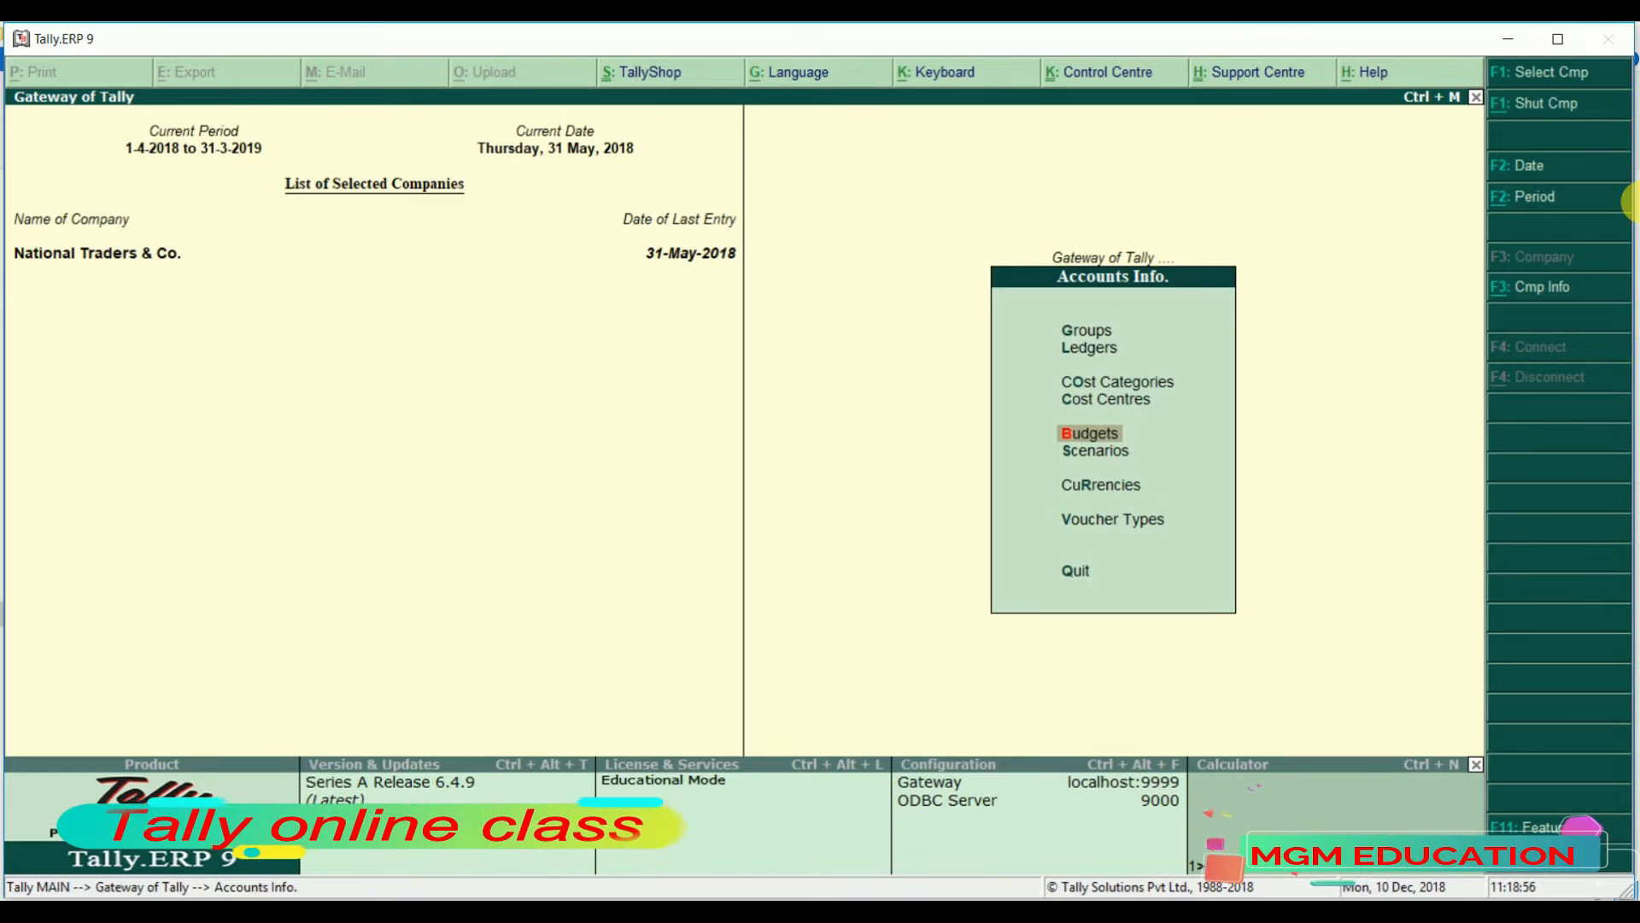
{"action": "key", "text": "Escape"}
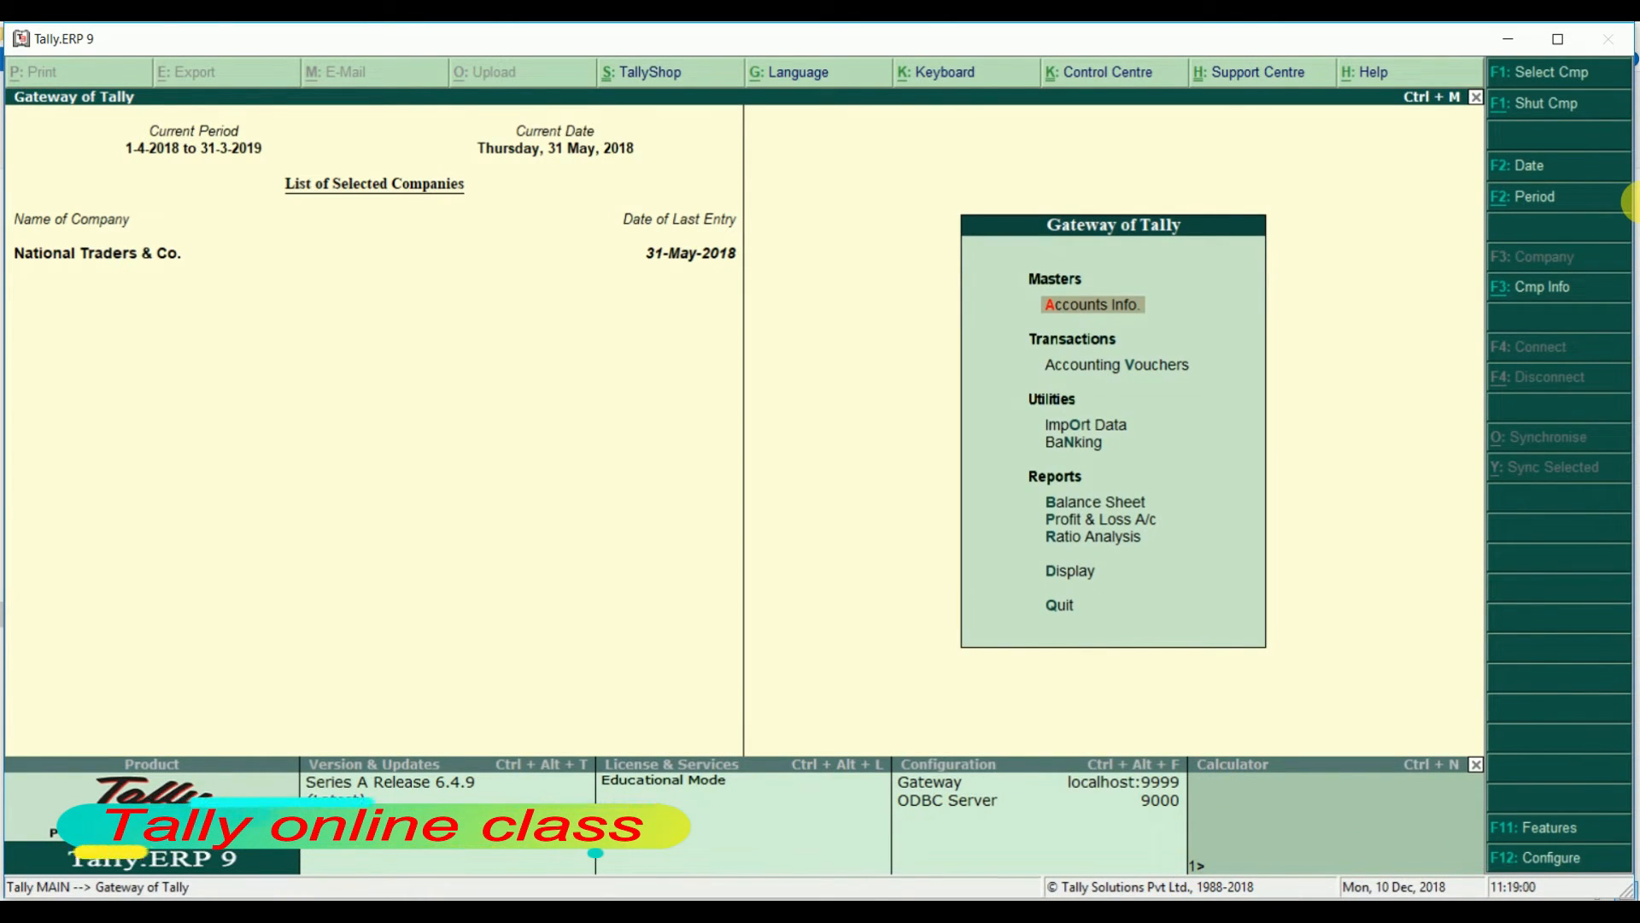
{"action": "key", "text": "Down"}
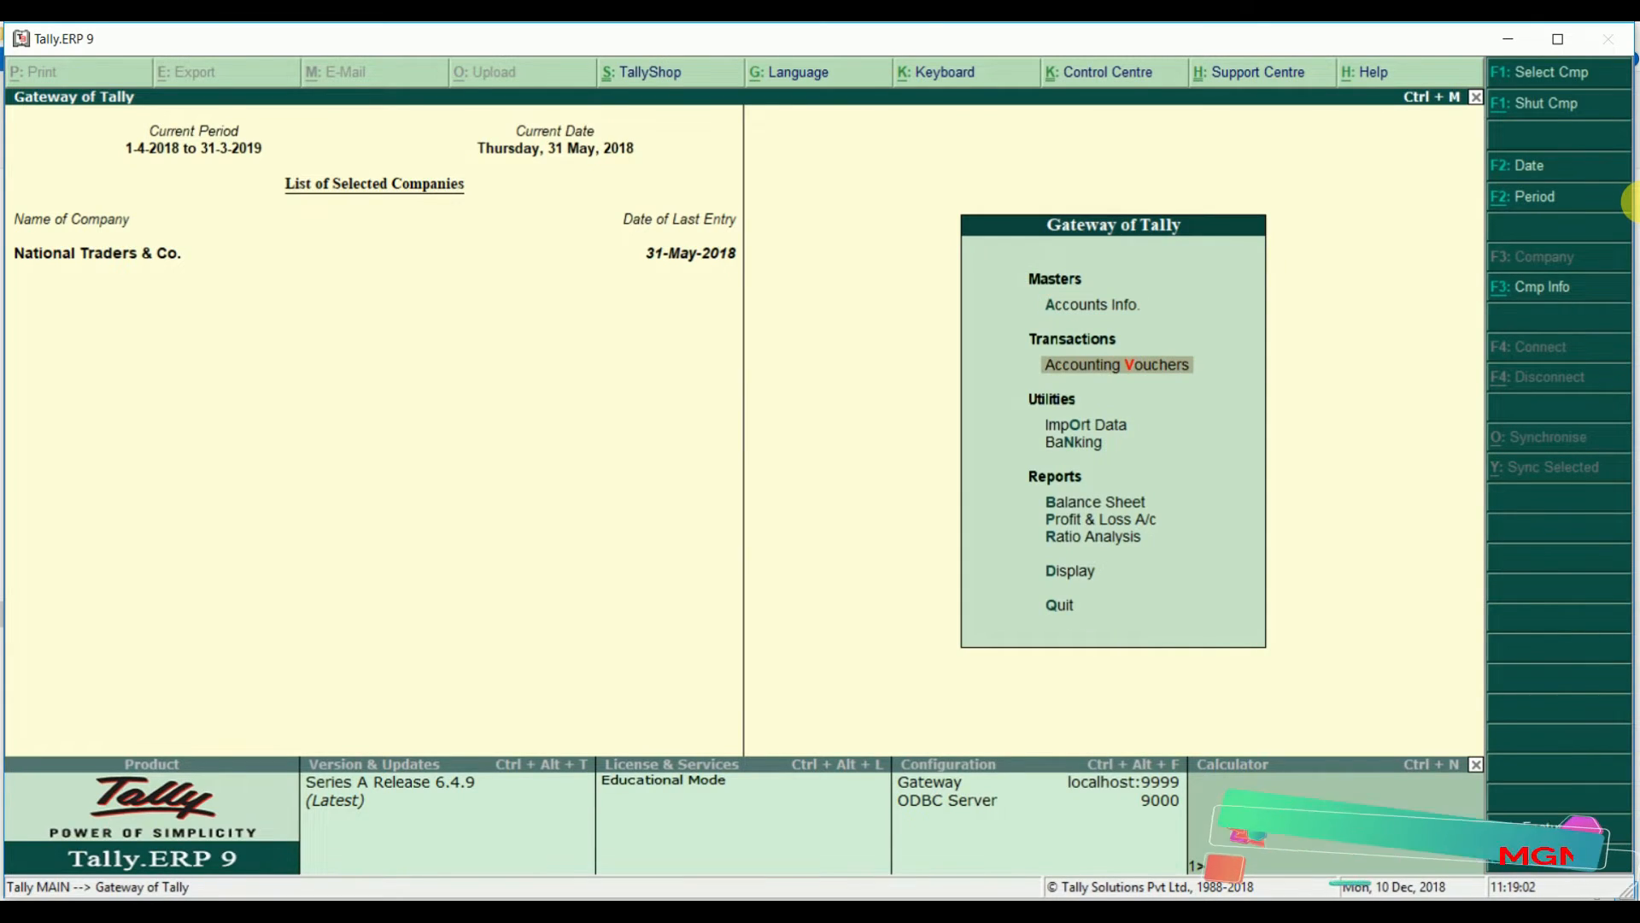
{"action": "key", "text": "Return"}
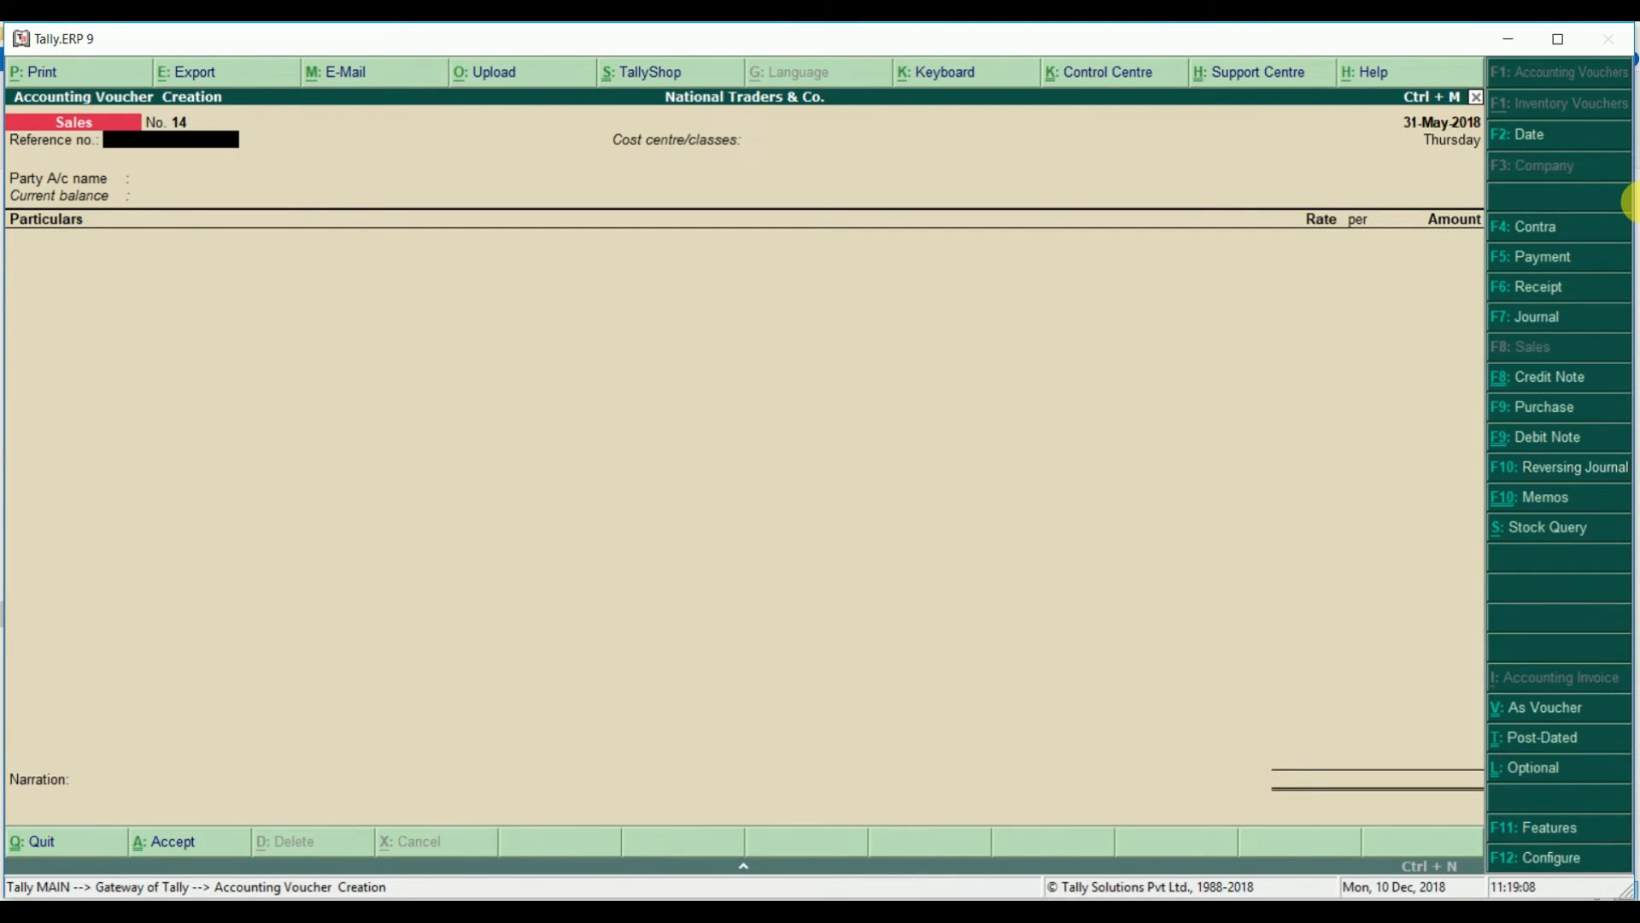
{"action": "key", "text": "F5"}
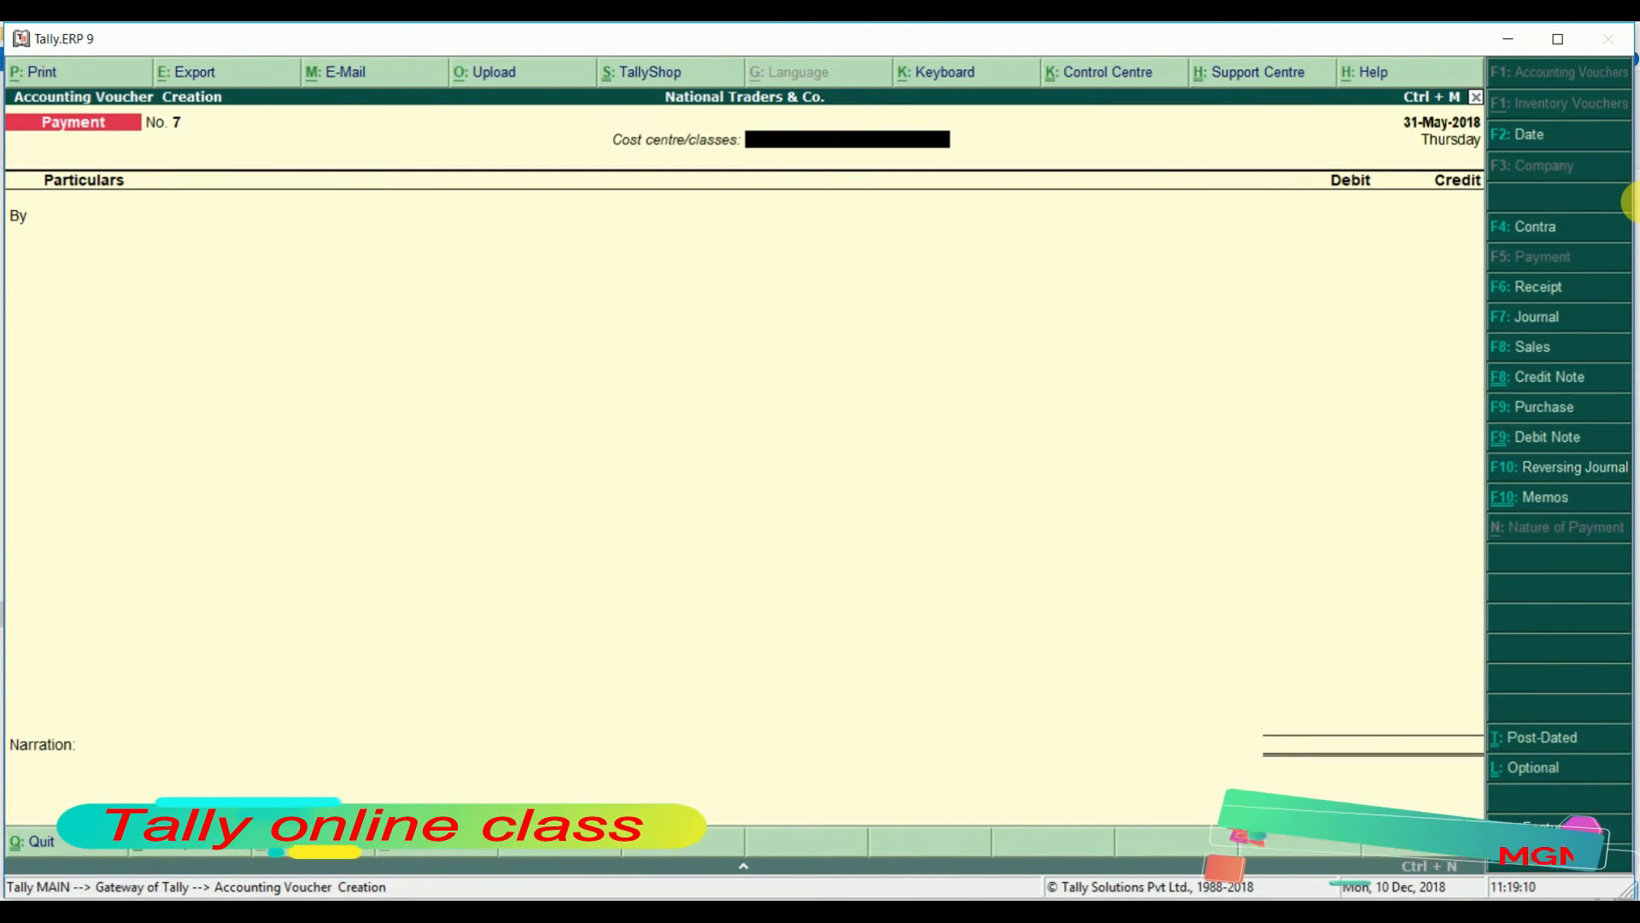
Keep the cost centre class Not Applicable and debit Advertisement with 25,000 in the payment voucher, leaving its cost centre allocation unfilled
{"action": "key", "text": "Return"}
{"action": "type", "text": "A"}
{"action": "key", "text": "Down"}
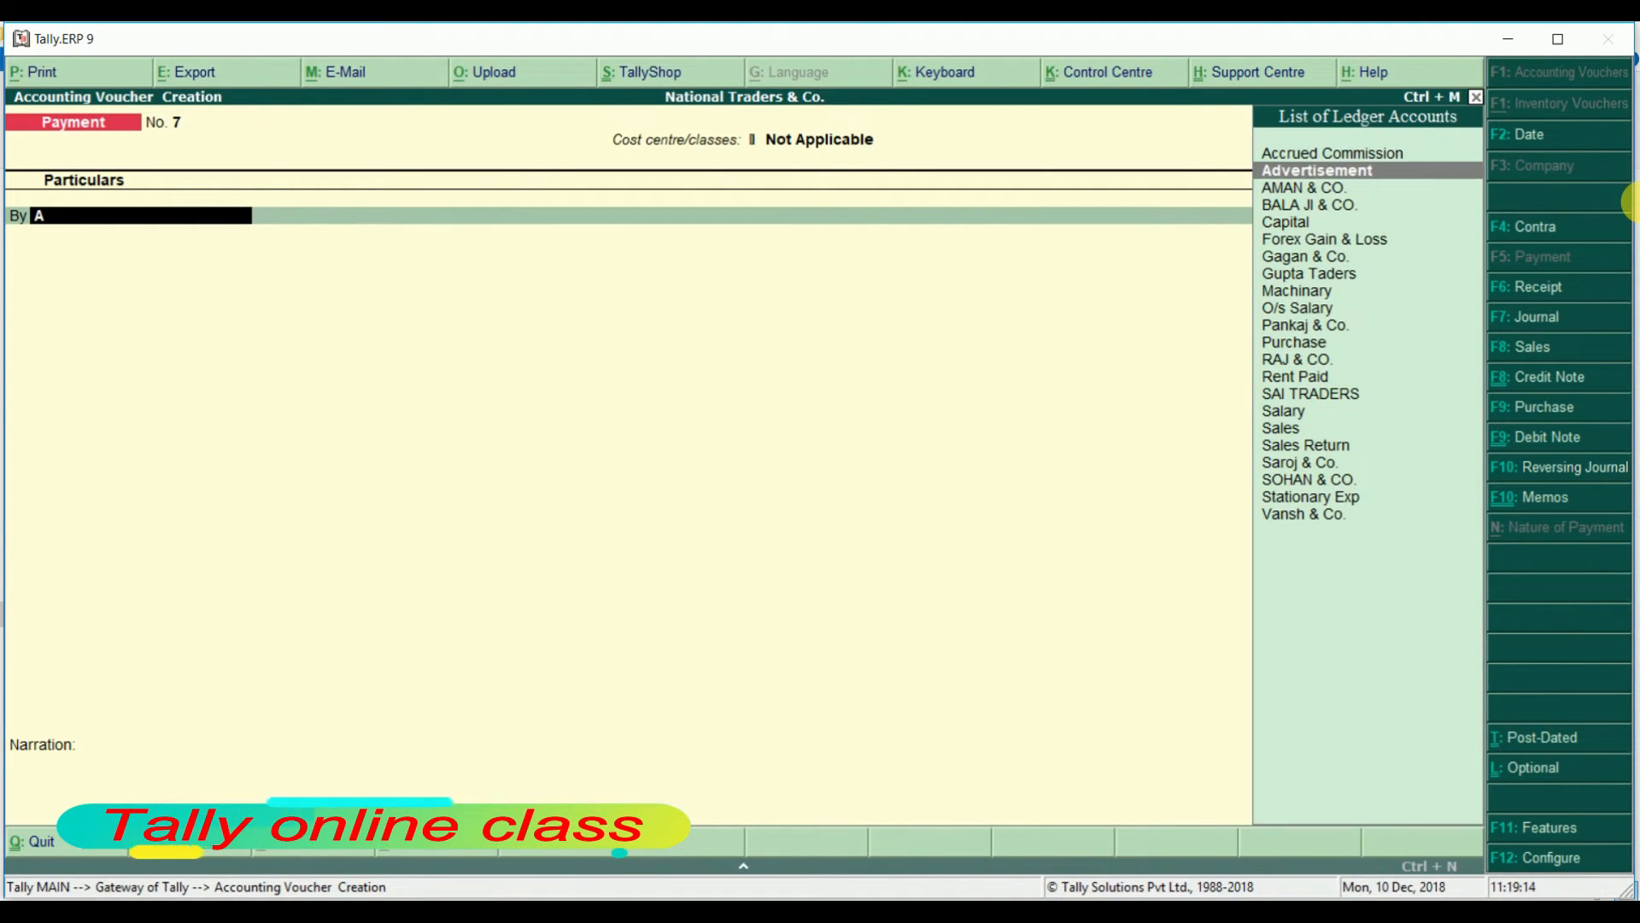
{"action": "key", "text": "Return"}
{"action": "type", "text": "25"}
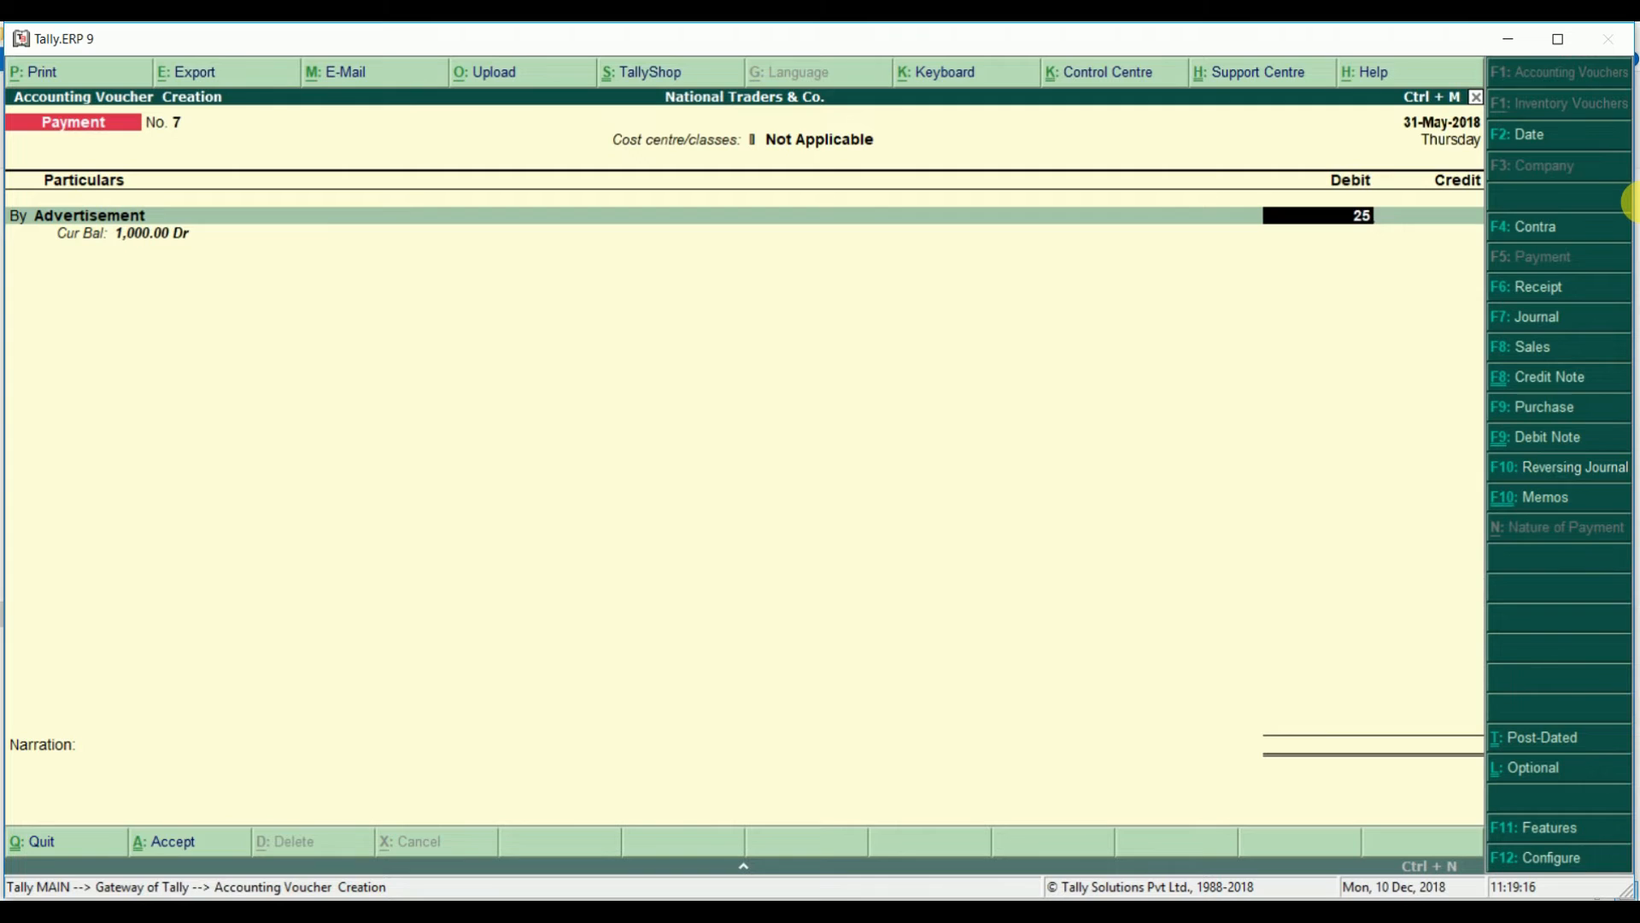
{"action": "type", "text": "000"}
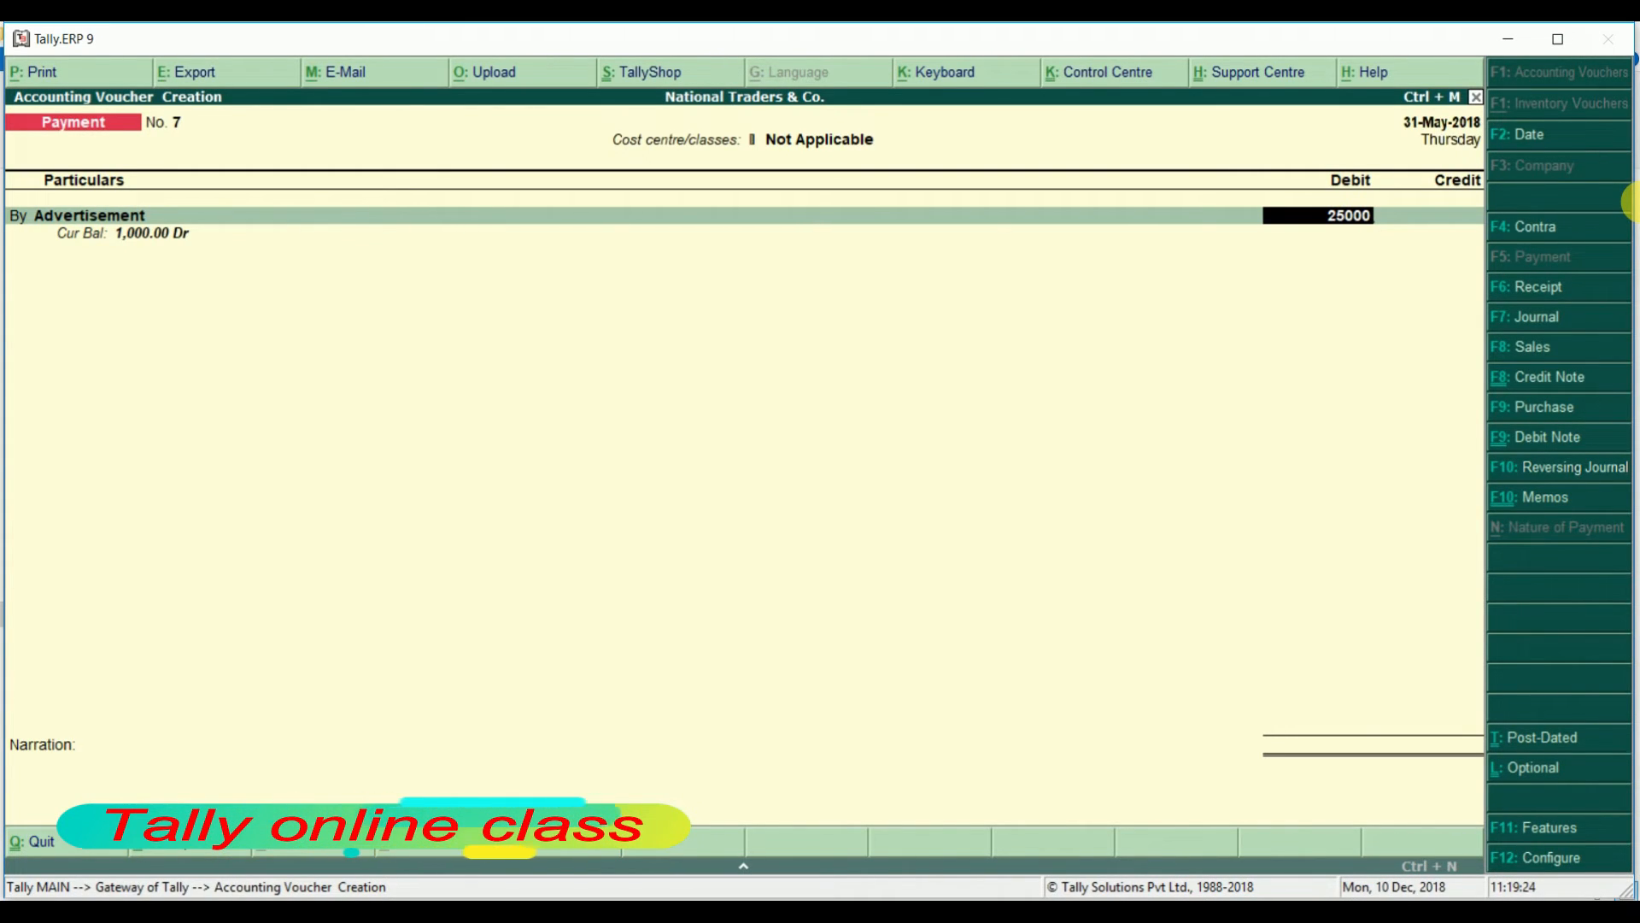
{"action": "key", "text": "Return"}
{"action": "key", "text": "Escape"}
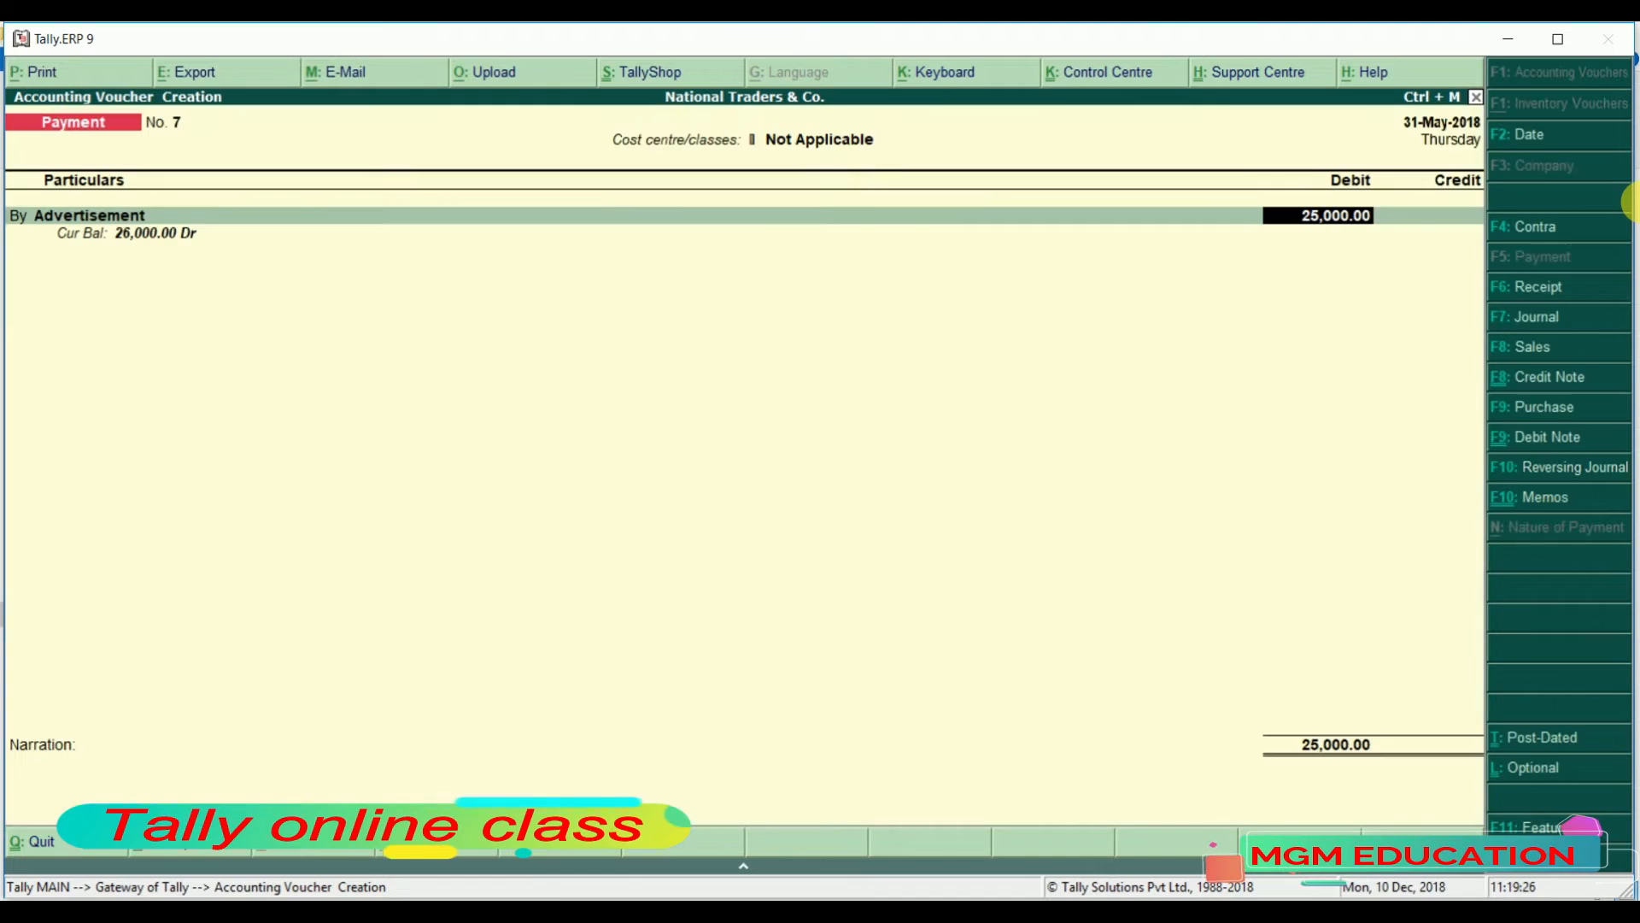
Alter the Advertisement ledger so that cost centres are not applicable, and save it
{"action": "key", "text": "BackSpace"}
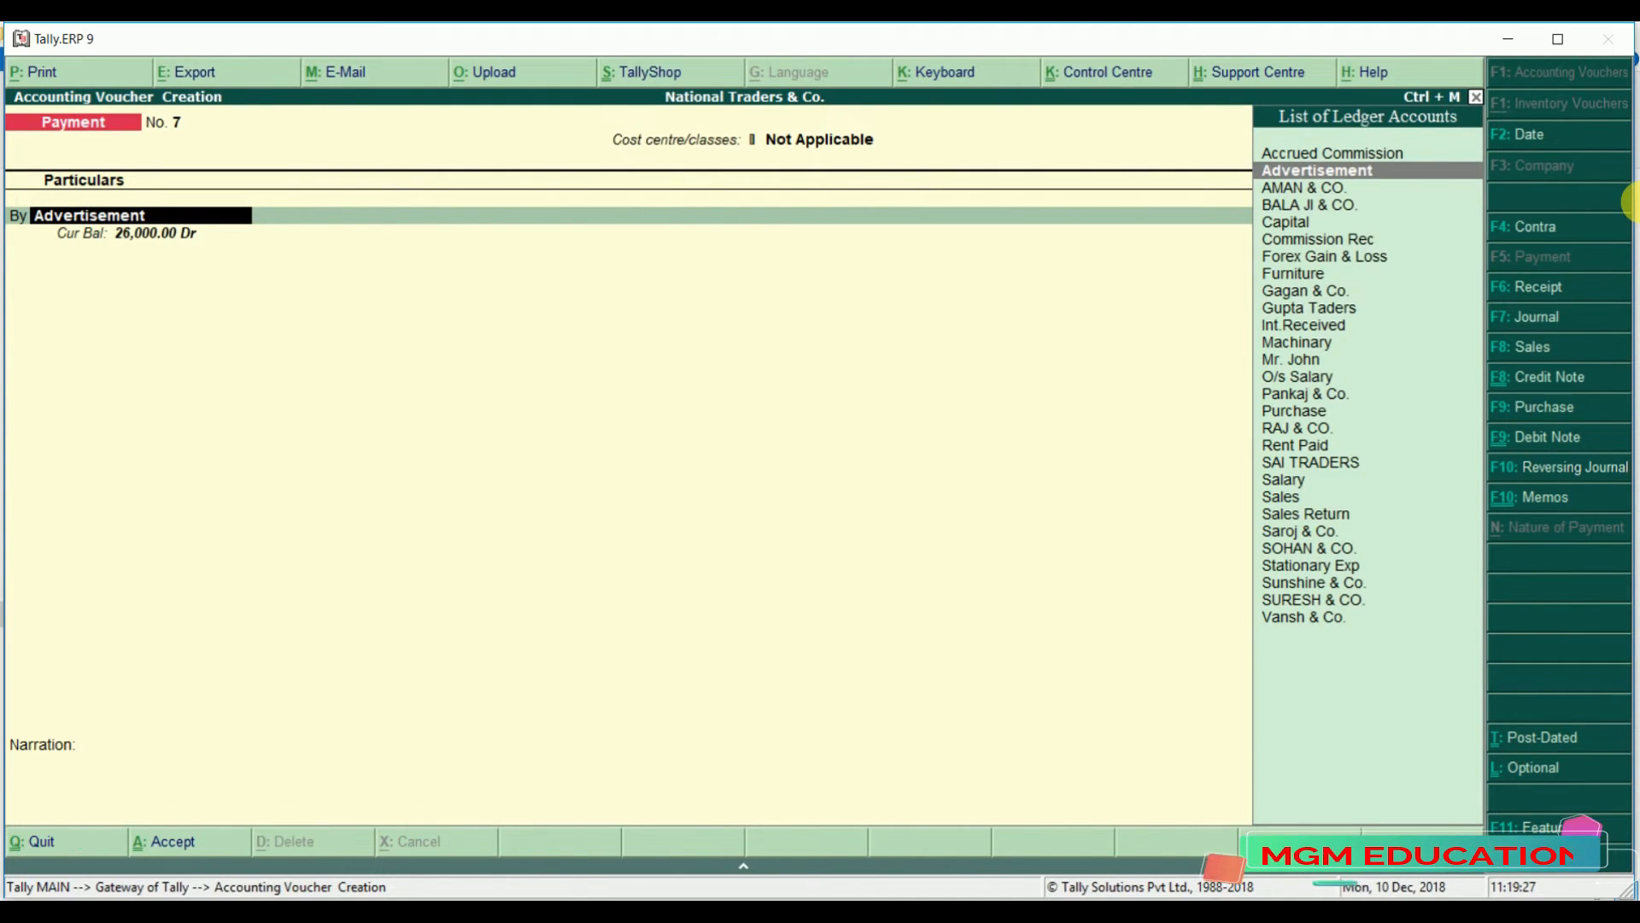
{"action": "key", "text": "ctrl+Return"}
{"action": "key", "text": "Return"}
{"action": "key", "text": "Return"}
{"action": "key", "text": "Return"}
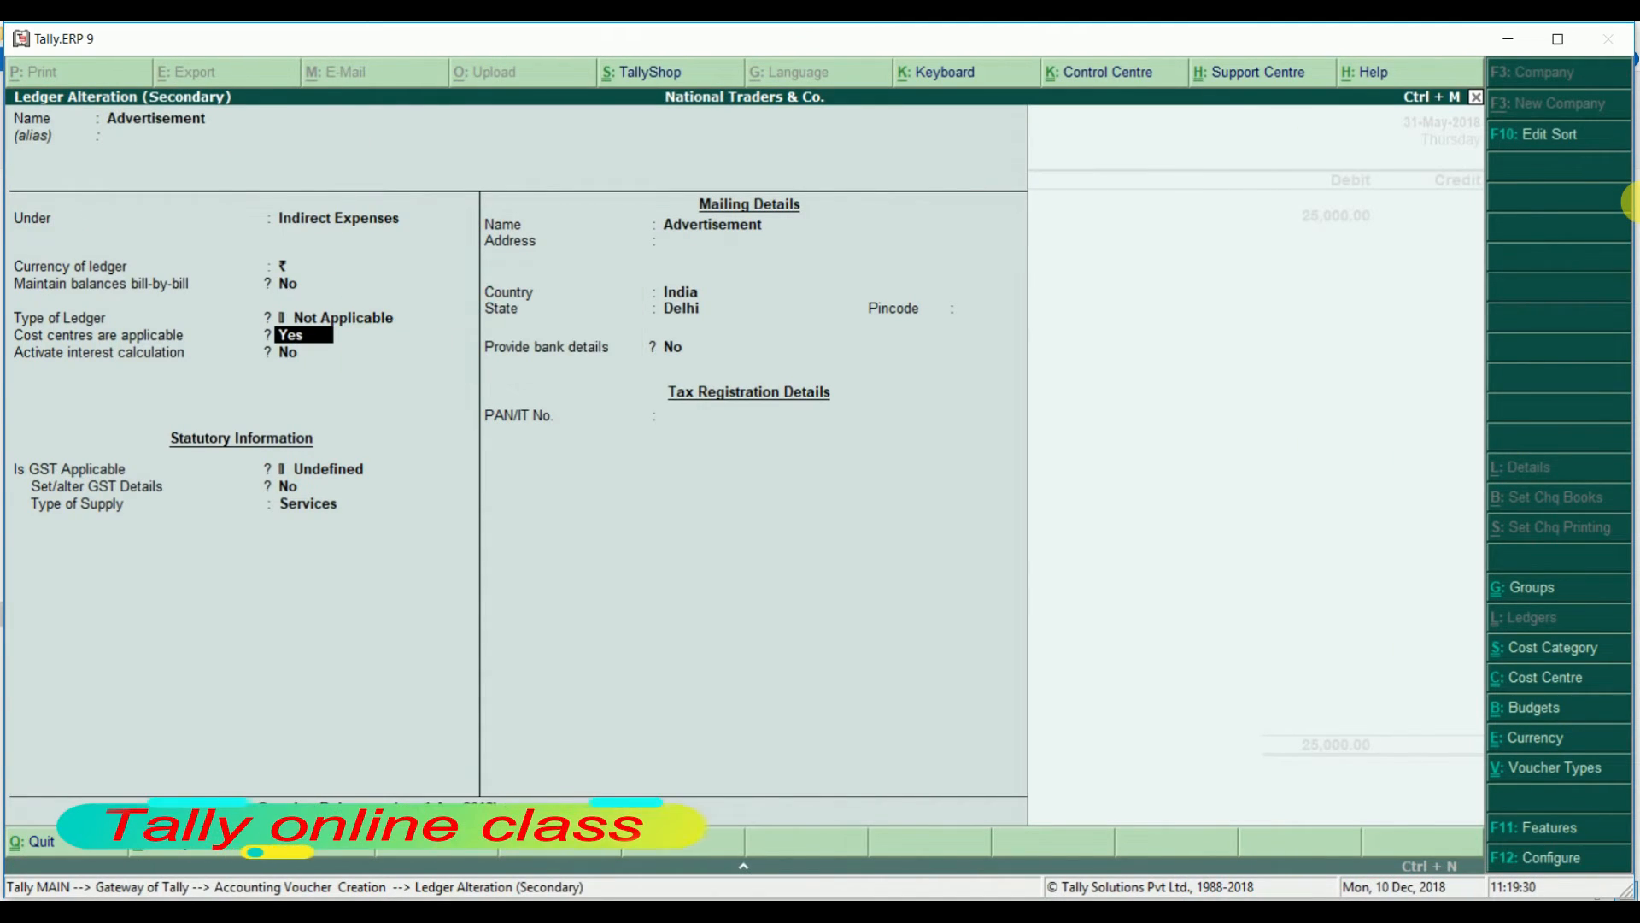
{"action": "type", "text": "y"}
{"action": "key", "text": "BackSpace"}
{"action": "type", "text": "n"}
{"action": "key", "text": "Return"}
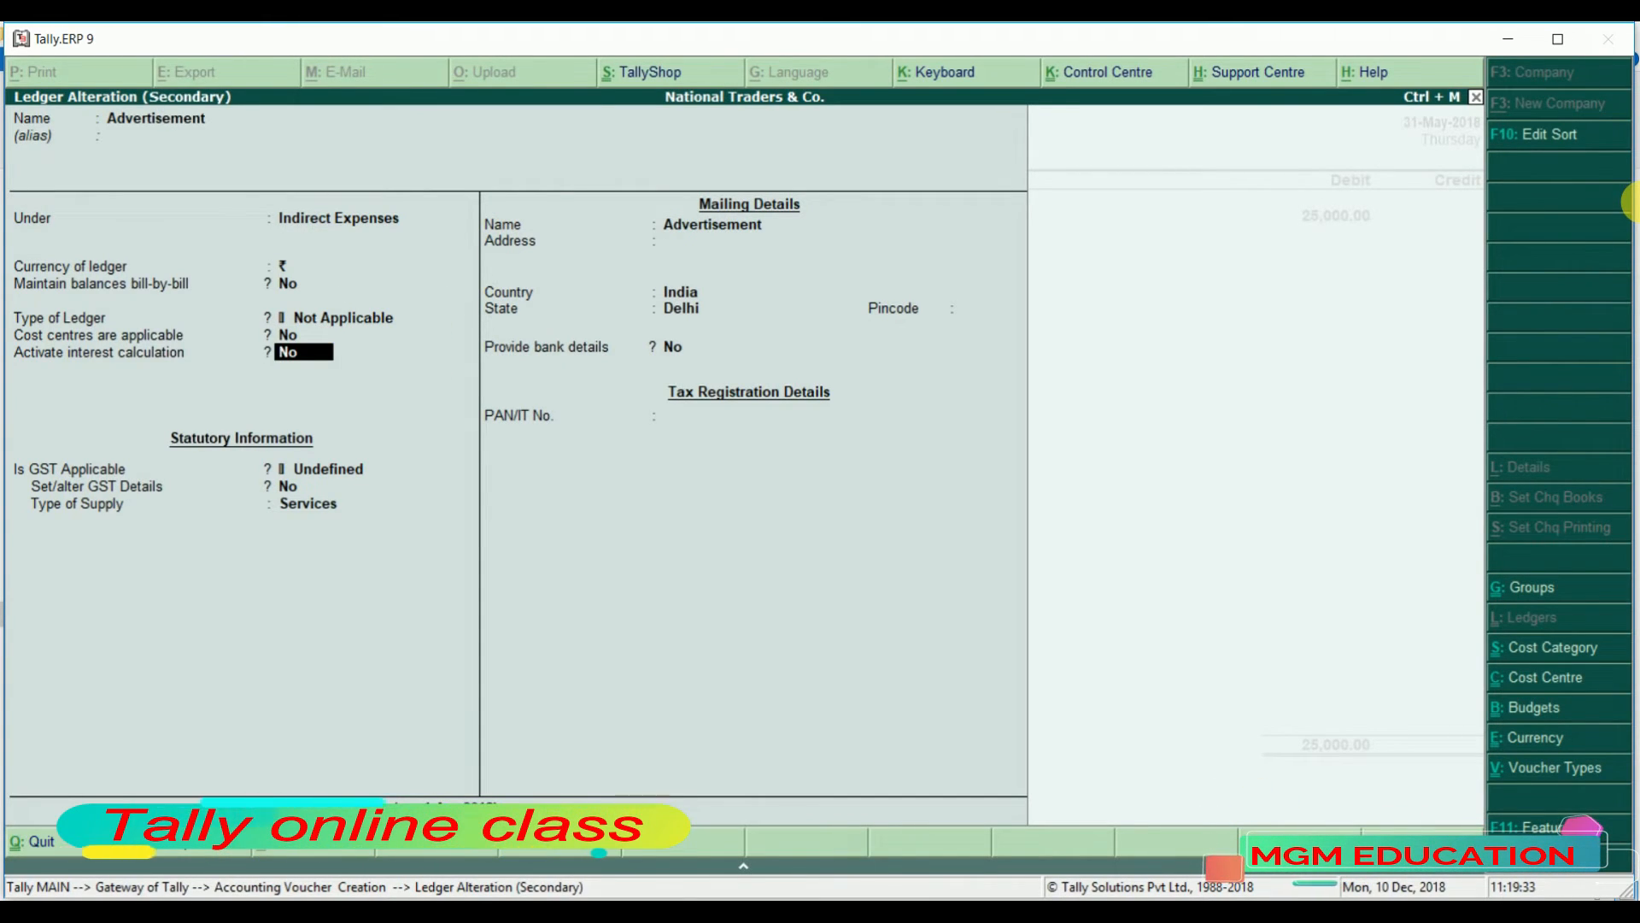
{"action": "key", "text": "ctrl+a"}
Credit Cash with 25,000 for the Advertisement payment and save the voucher without a narration
{"action": "key", "text": "Return"}
{"action": "key", "text": "Return"}
{"action": "key", "text": "Return"}
{"action": "key", "text": "Return"}
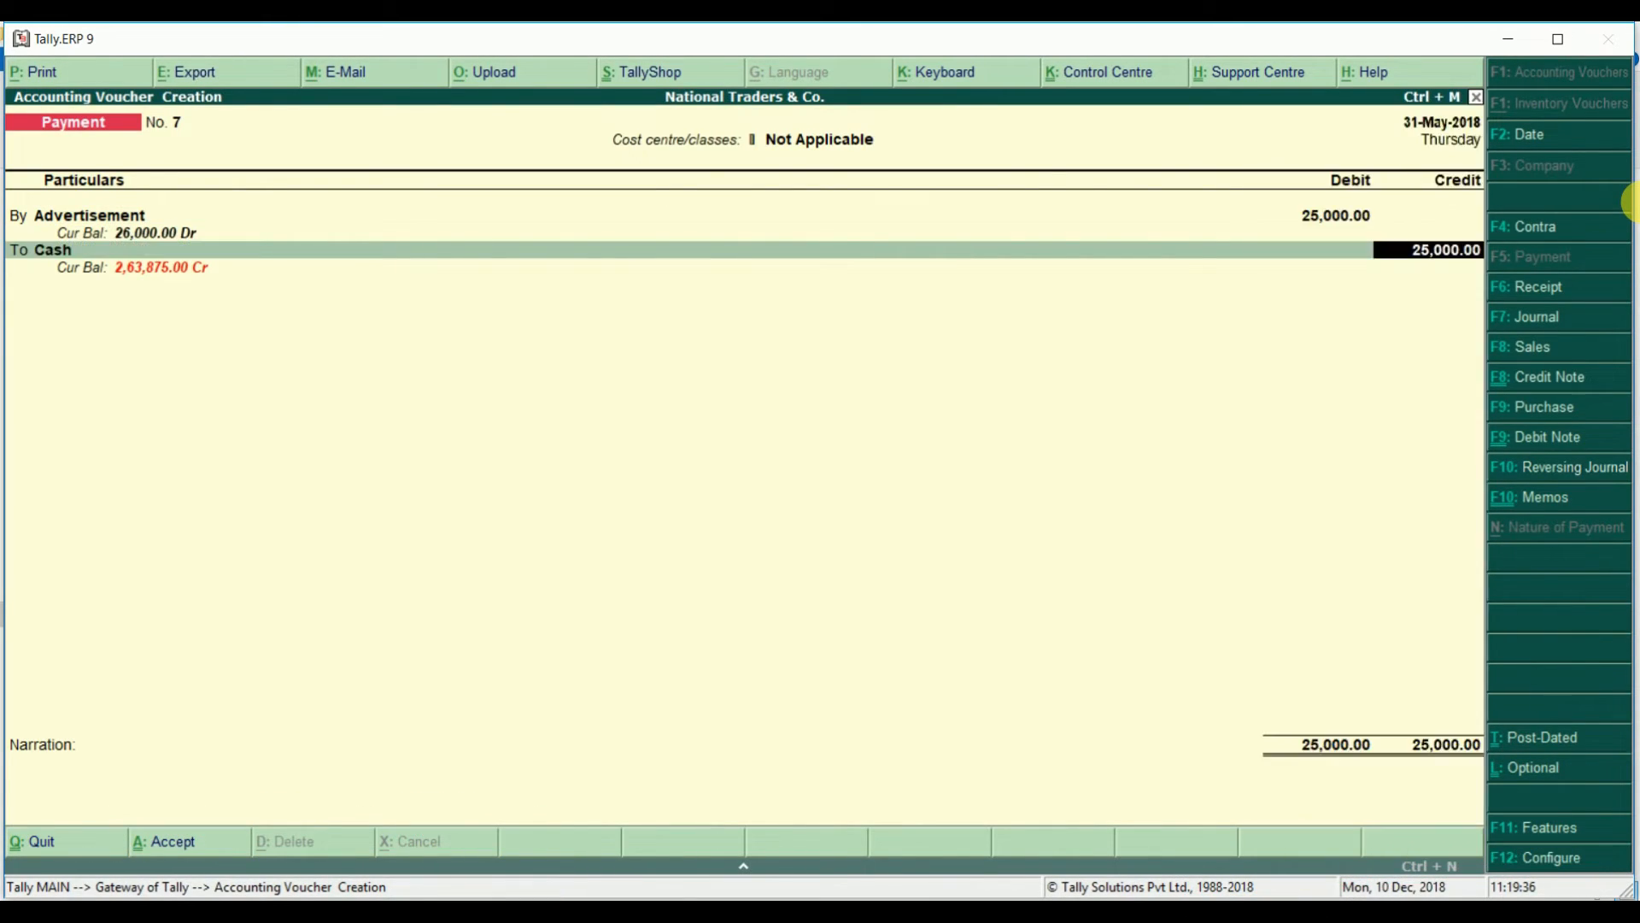
{"action": "key", "text": "Return"}
{"action": "key", "text": "Return"}
{"action": "key", "text": "Return"}
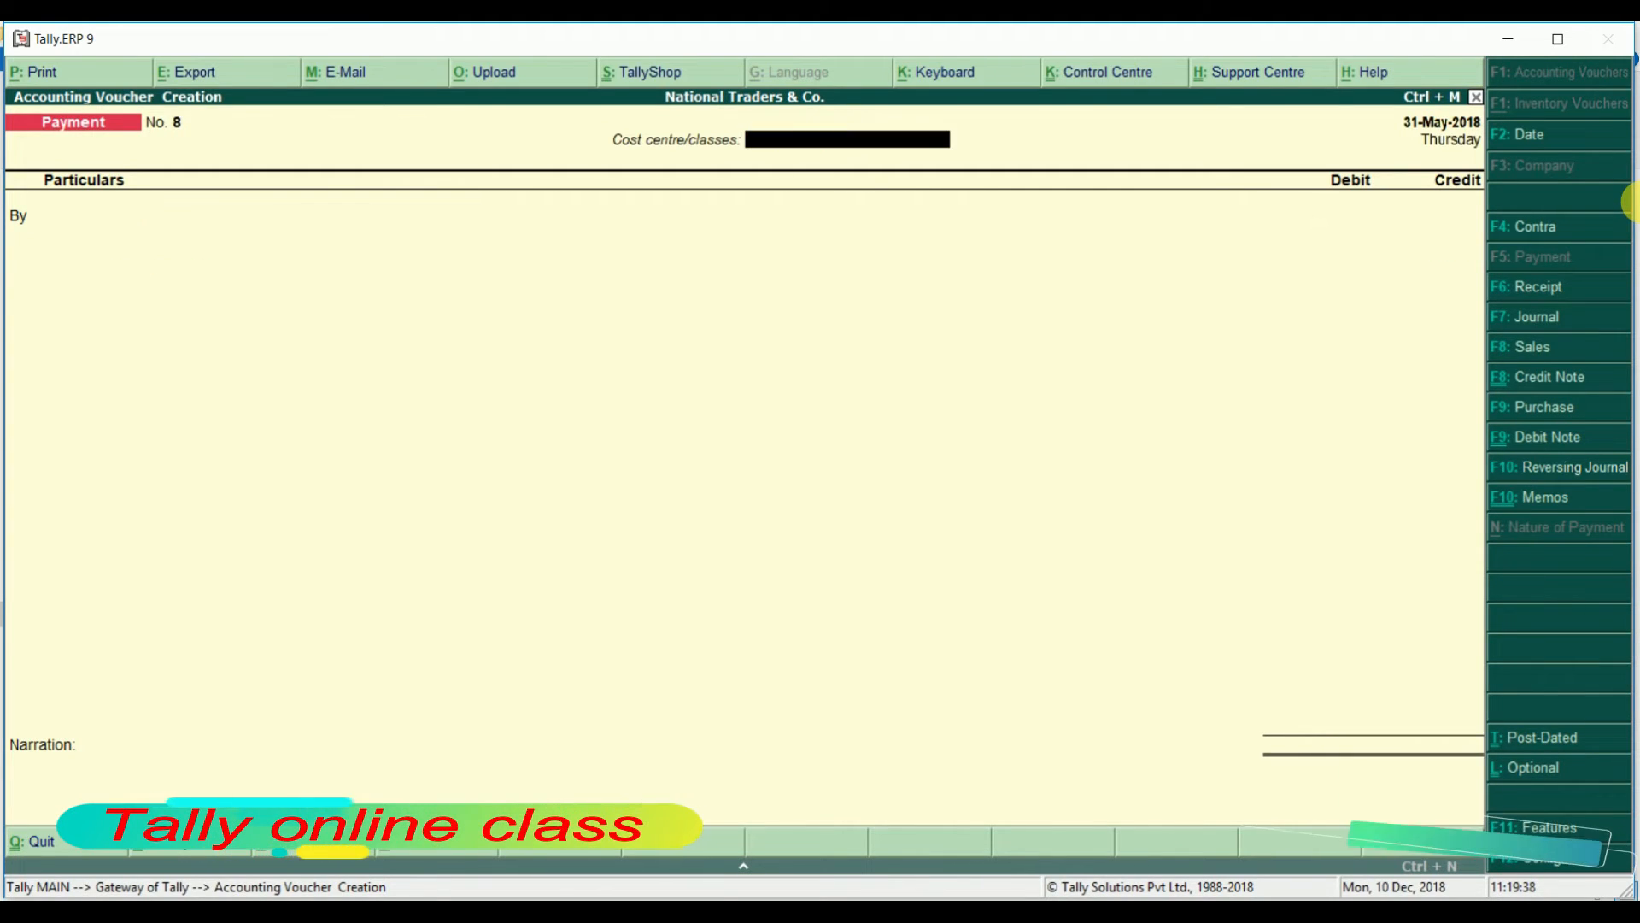
Debit Rent Paid with 58,000 in a payment voucher with cost centre class Not Applicable, leaving its cost centre allocation unfilled
{"action": "key", "text": "Return"}
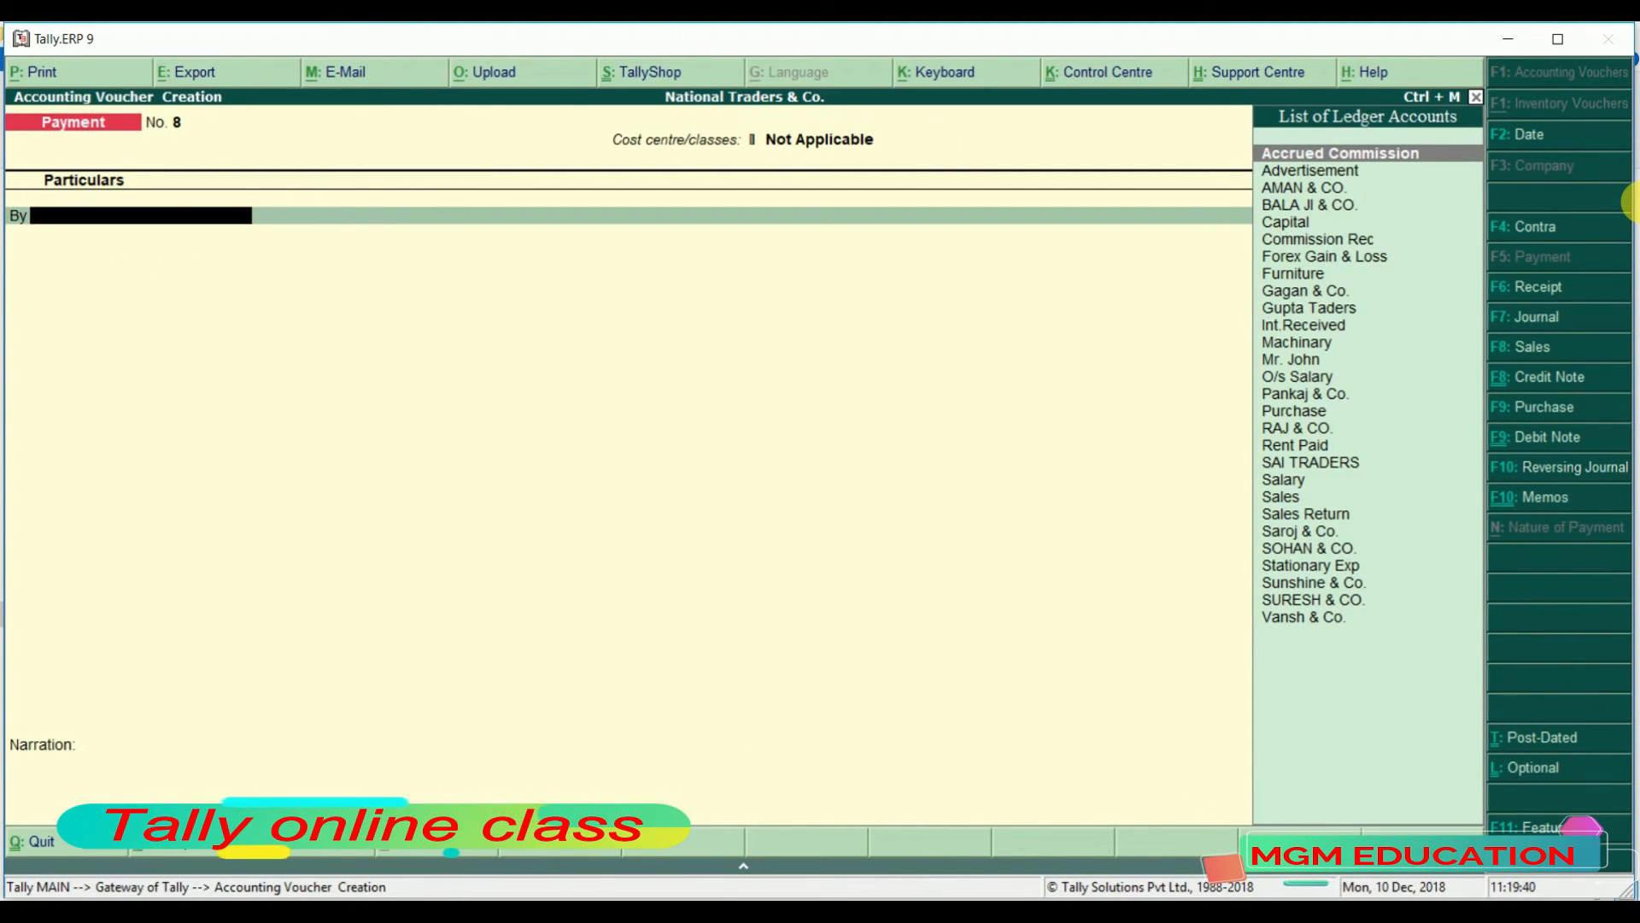
{"action": "type", "text": "re"}
{"action": "key", "text": "Return"}
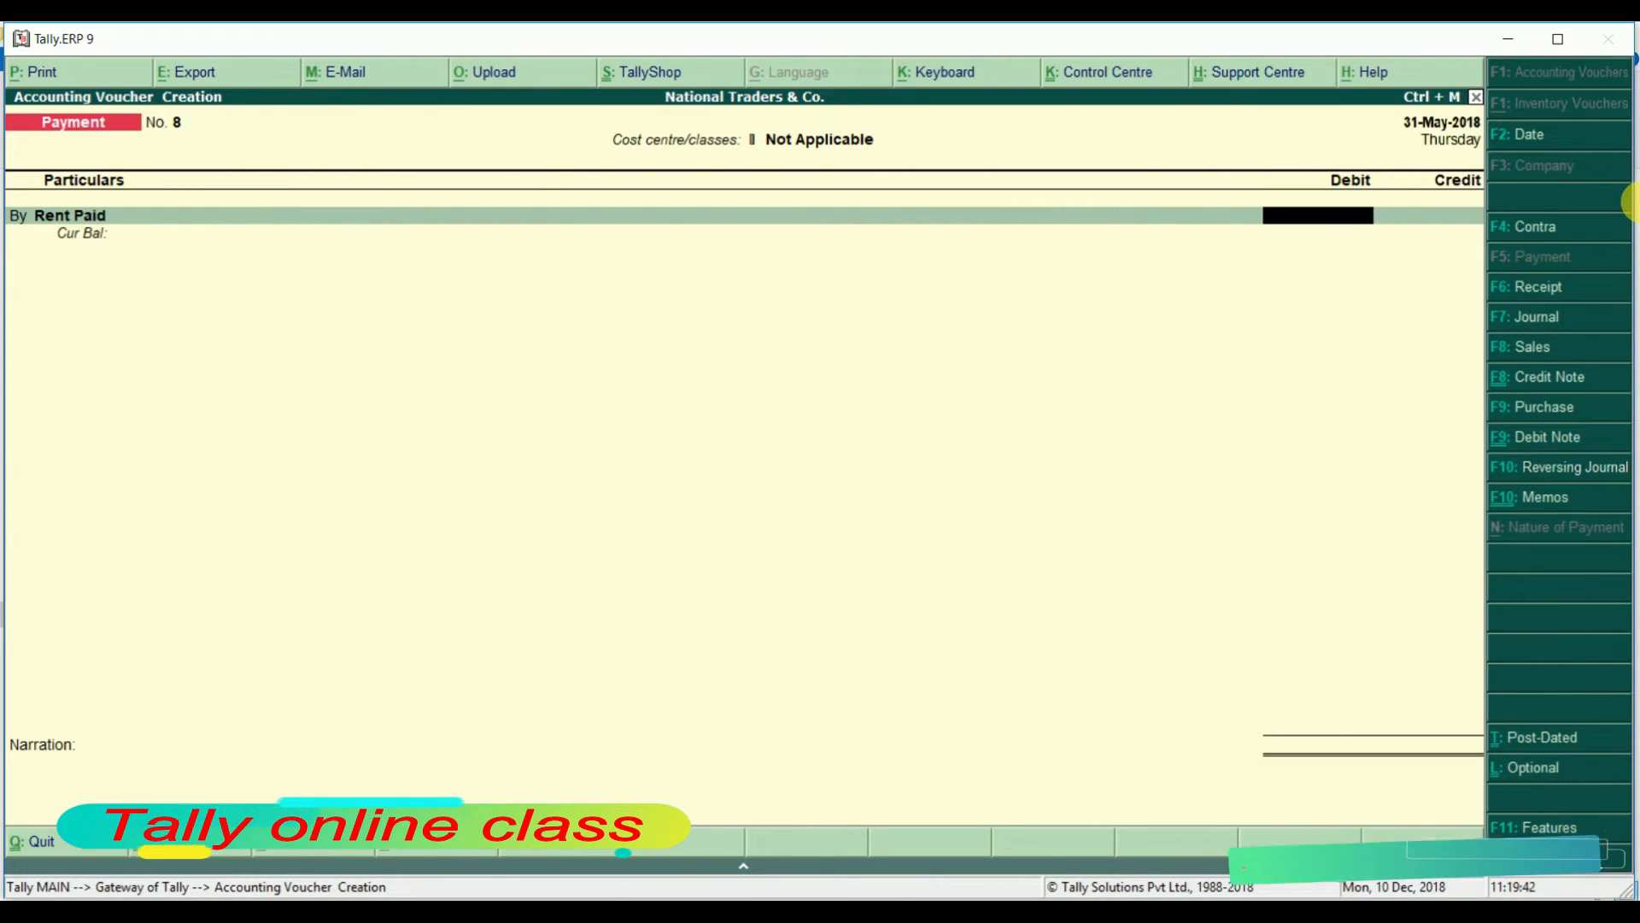
{"action": "type", "text": "58,000"}
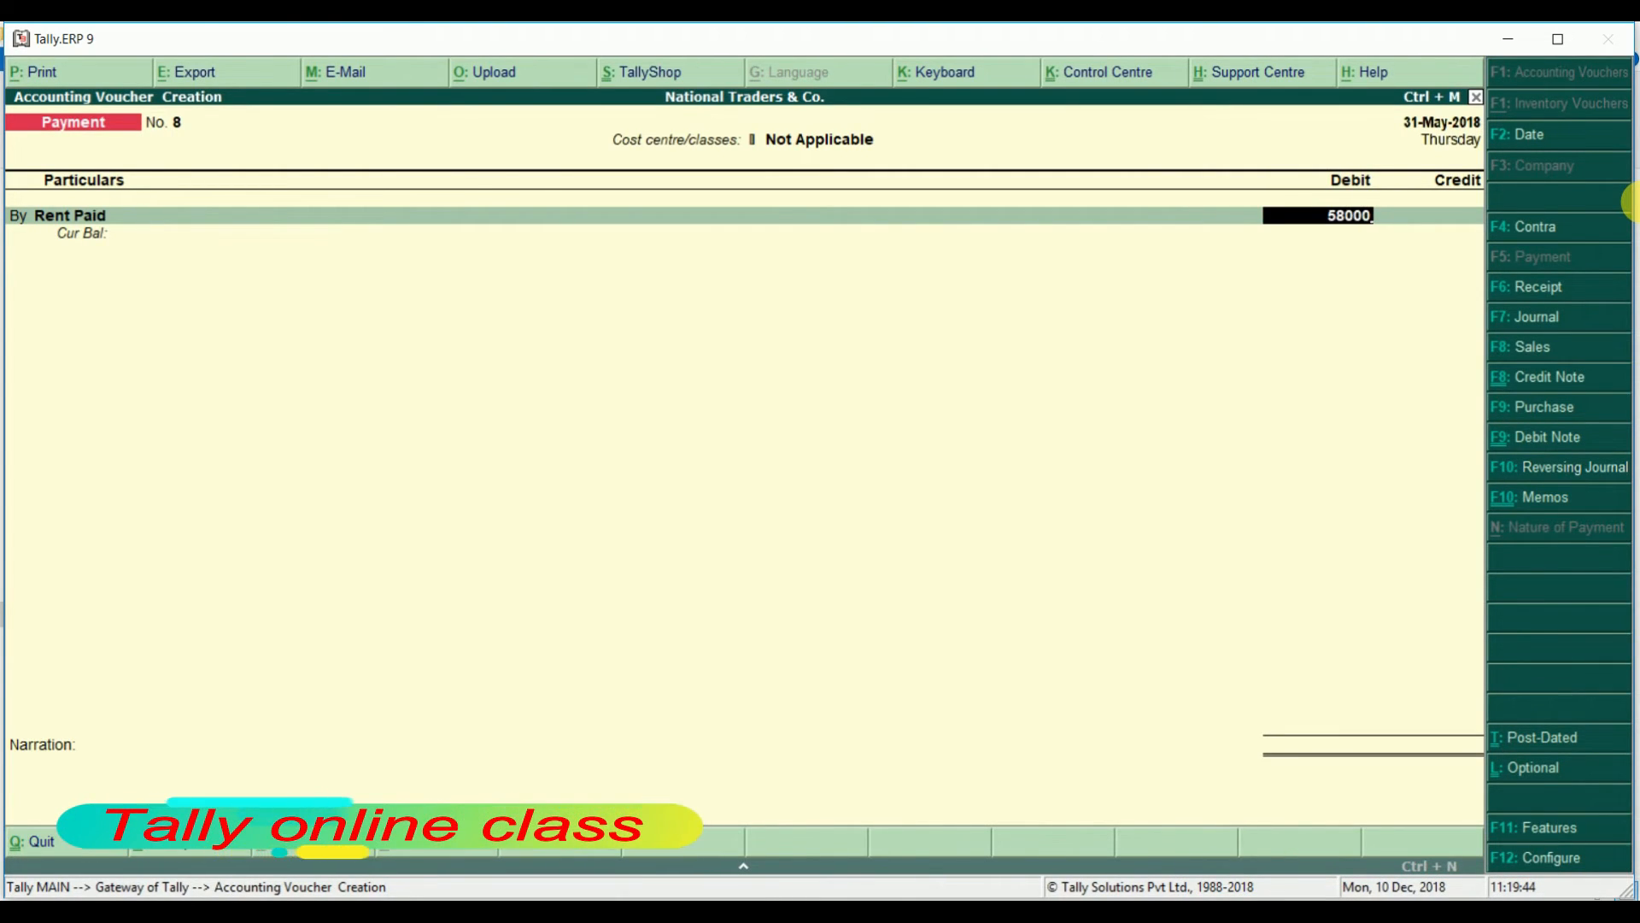
{"action": "key", "text": "Return"}
{"action": "key", "text": "Escape"}
Alter the Rent Paid ledger so that cost centres are not applicable, and save it
{"action": "key", "text": "BackSpace"}
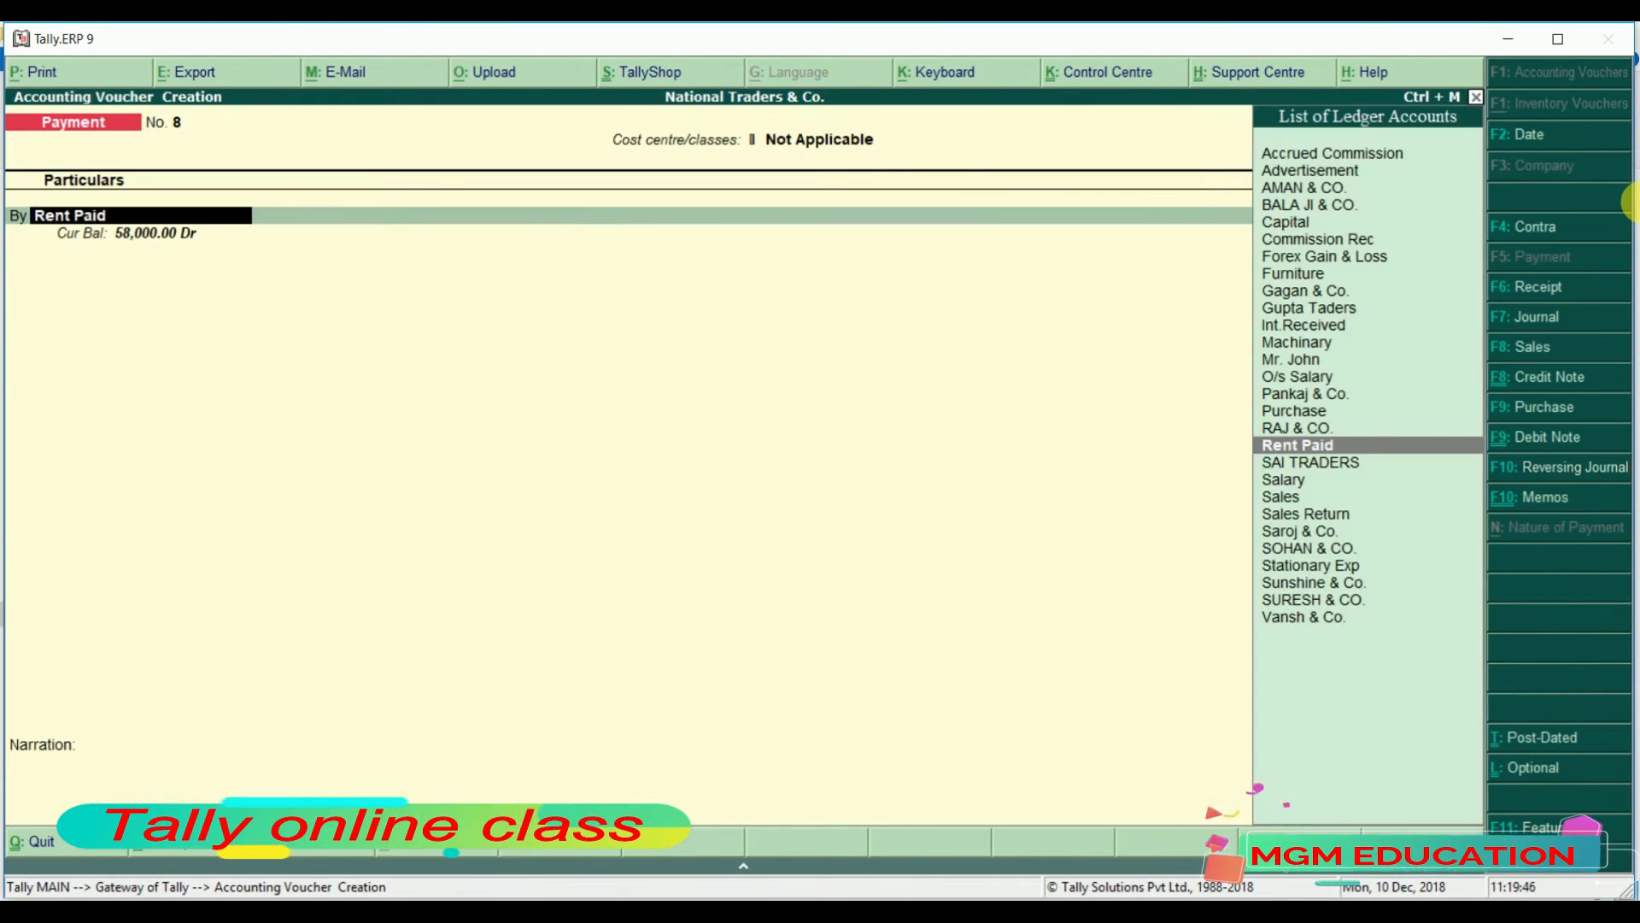
{"action": "key", "text": "ctrl+Return"}
{"action": "key", "text": "Return"}
{"action": "key", "text": "Return"}
{"action": "key", "text": "Return"}
{"action": "key", "text": "Return"}
{"action": "key", "text": "Return"}
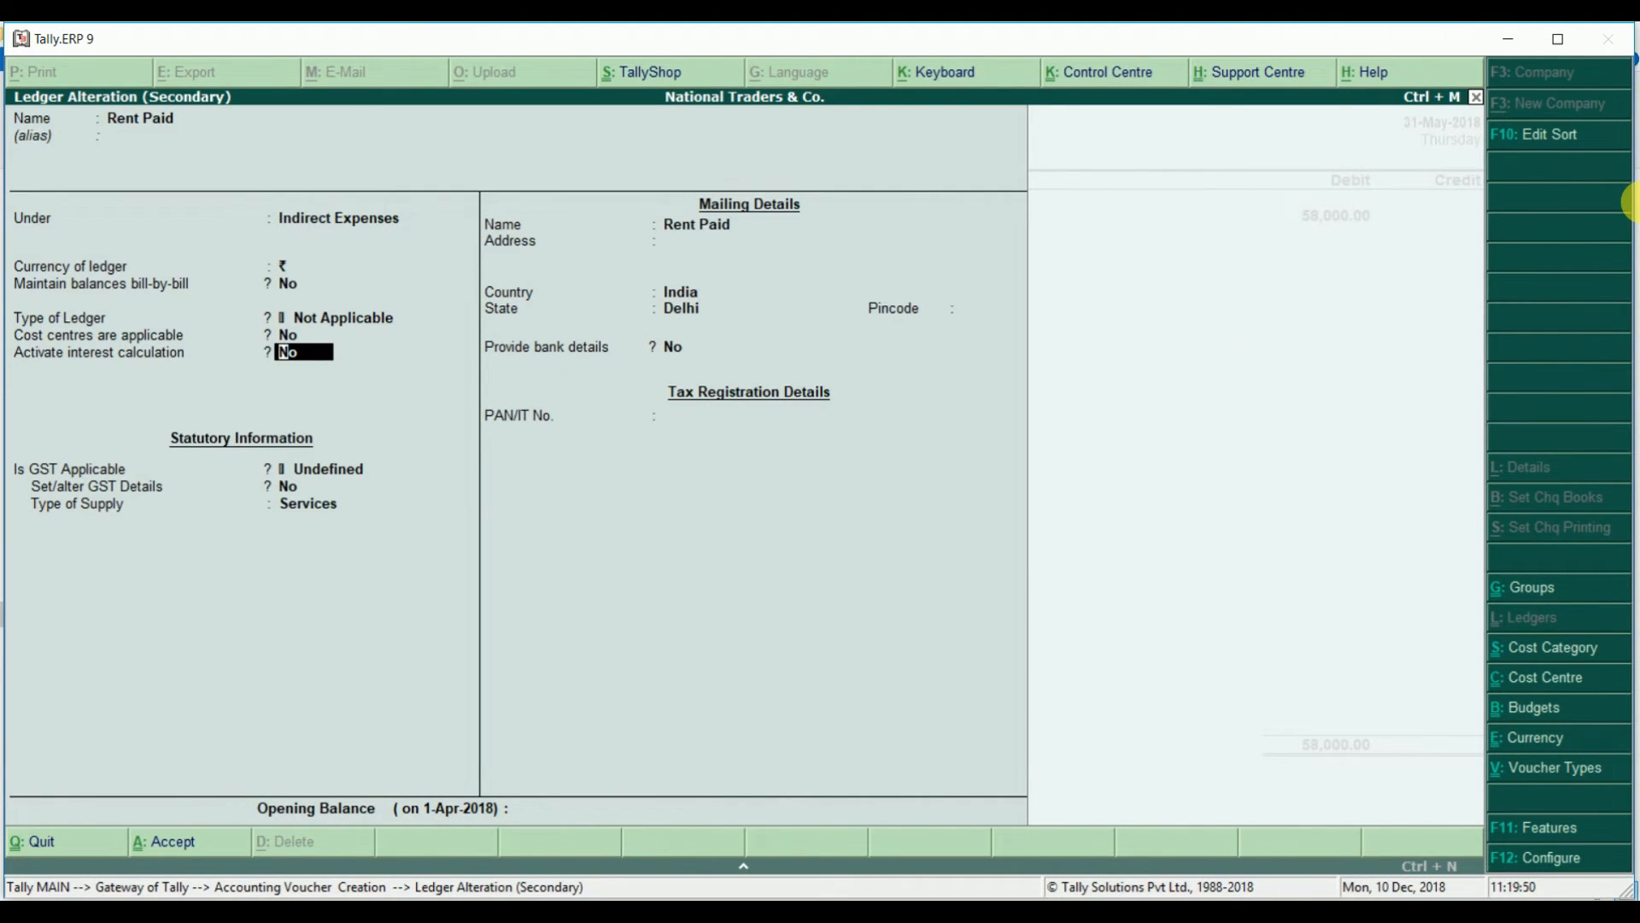
{"action": "key", "text": "ctrl+a"}
Credit Cash with 58,000 for the rent payment and save the voucher without a narration
{"action": "key", "text": "Return"}
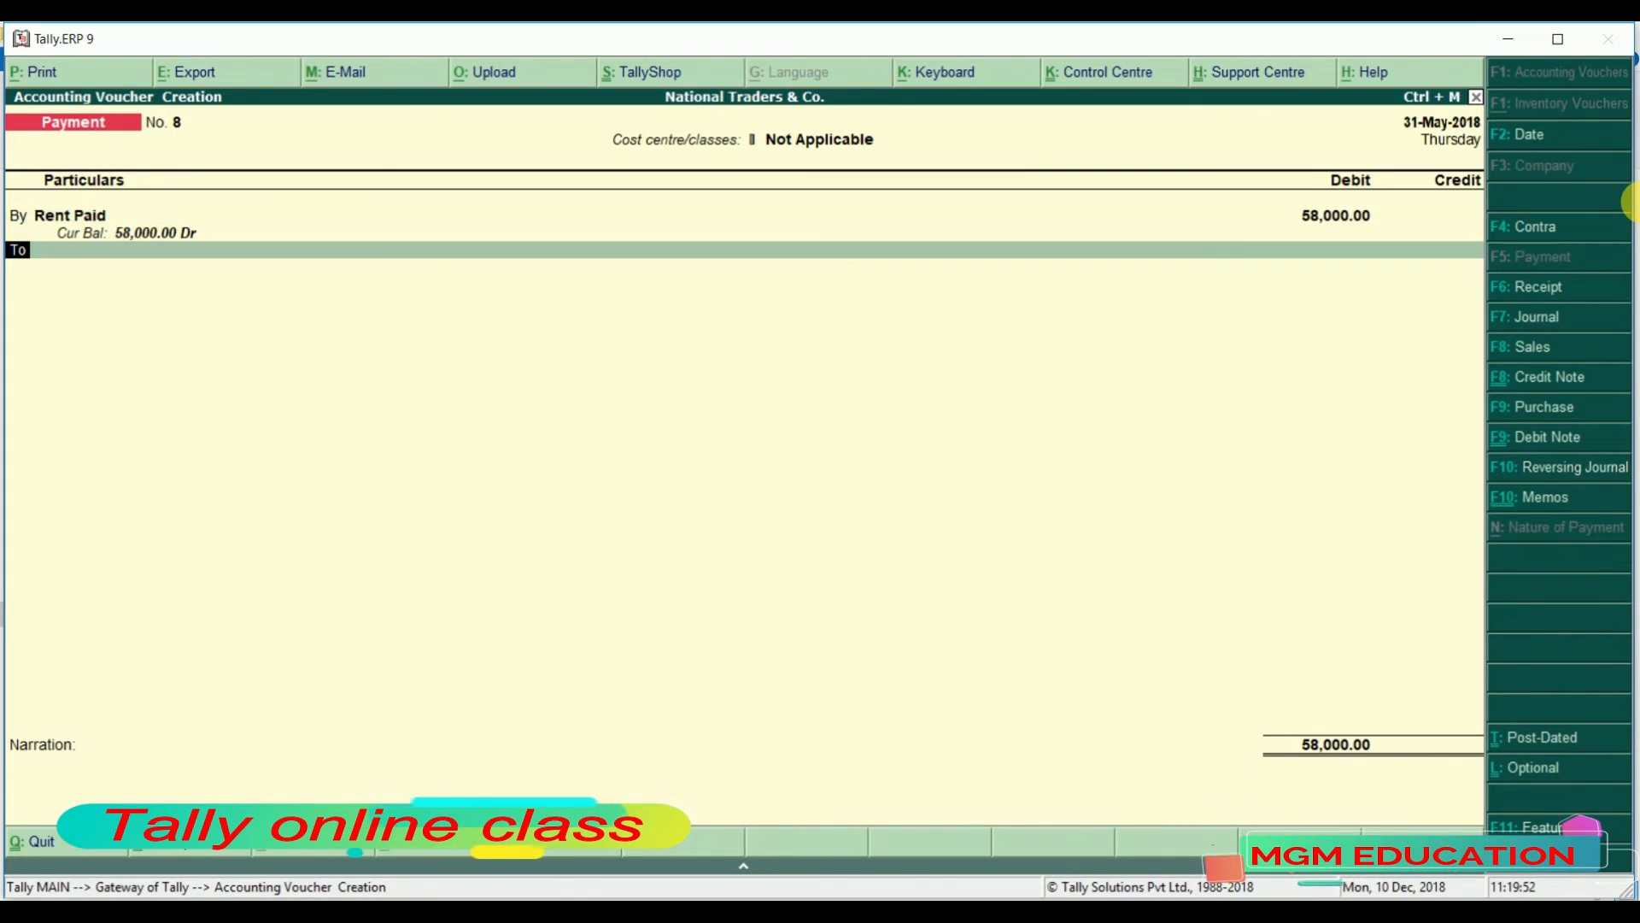
{"action": "key", "text": "Return"}
{"action": "type", "text": "cas"}
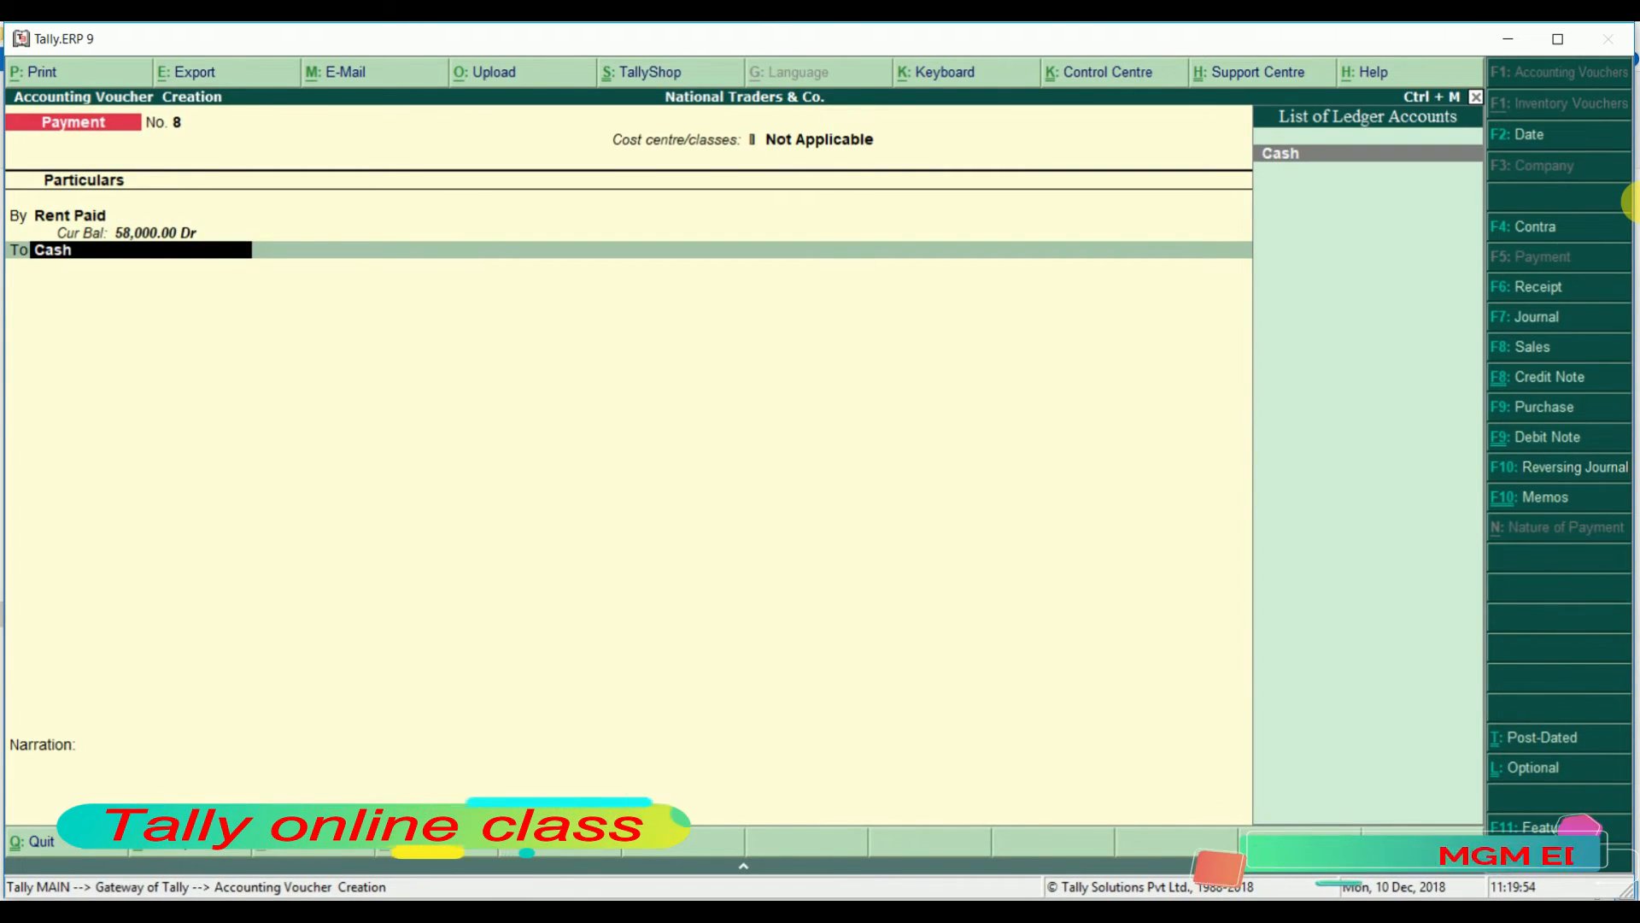
{"action": "key", "text": "Return"}
{"action": "key", "text": "Return"}
{"action": "key", "text": "Return"}
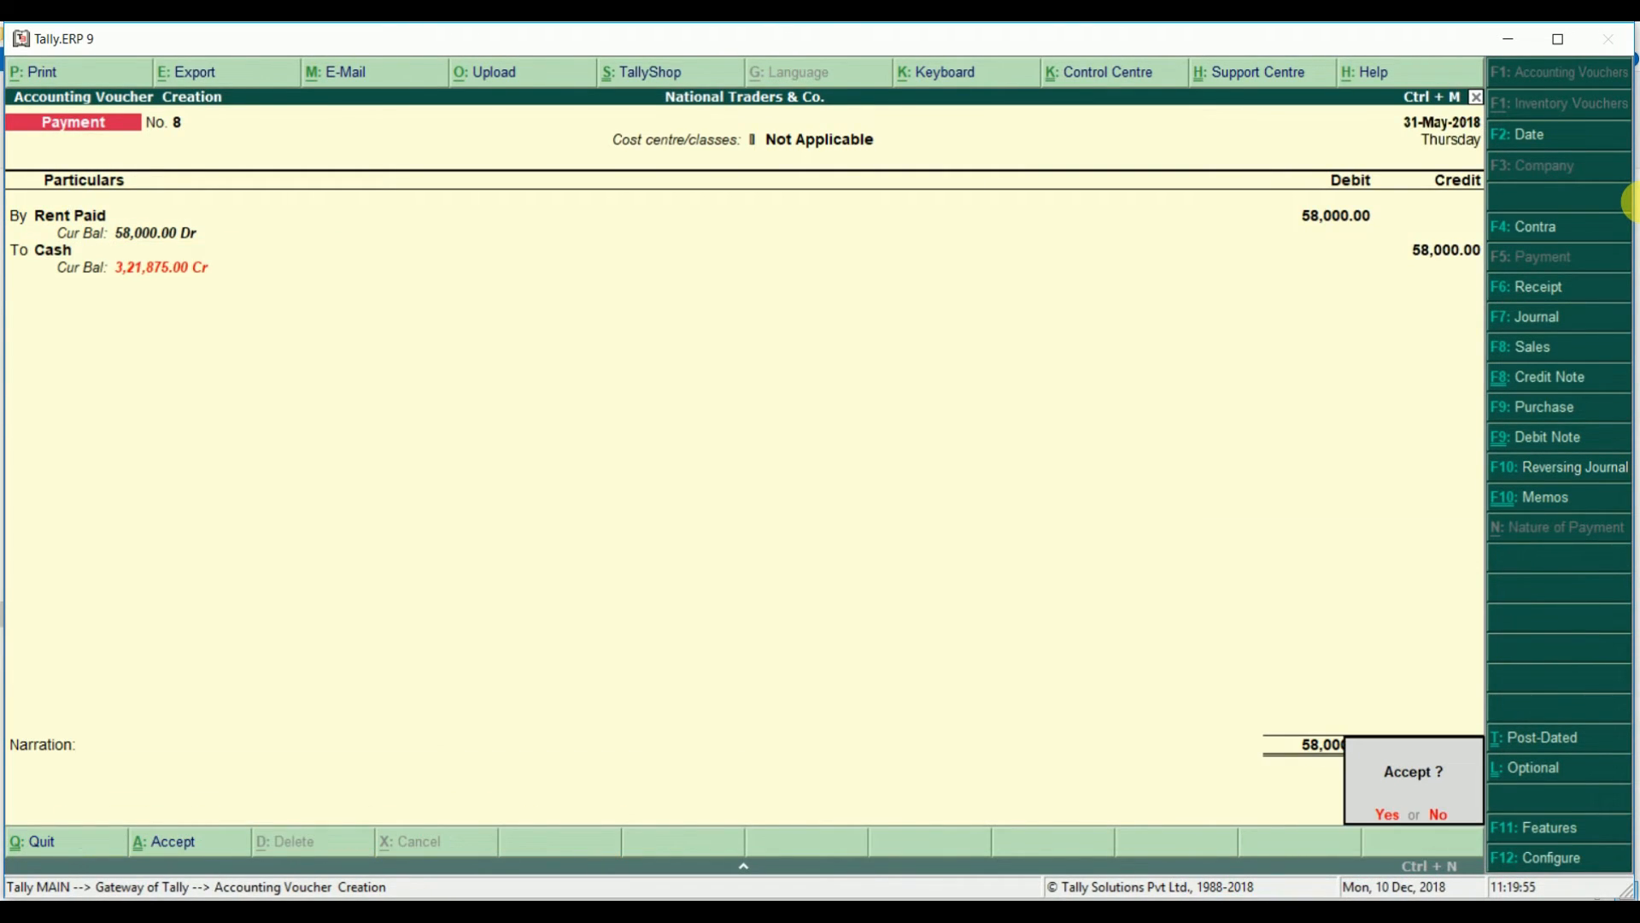
{"action": "key", "text": "Return"}
Keep the cost centre class Not Applicable in the new payment voucher and choose Salary as the ledger to debit
{"action": "key", "text": "Return"}
{"action": "type", "text": "Sa"}
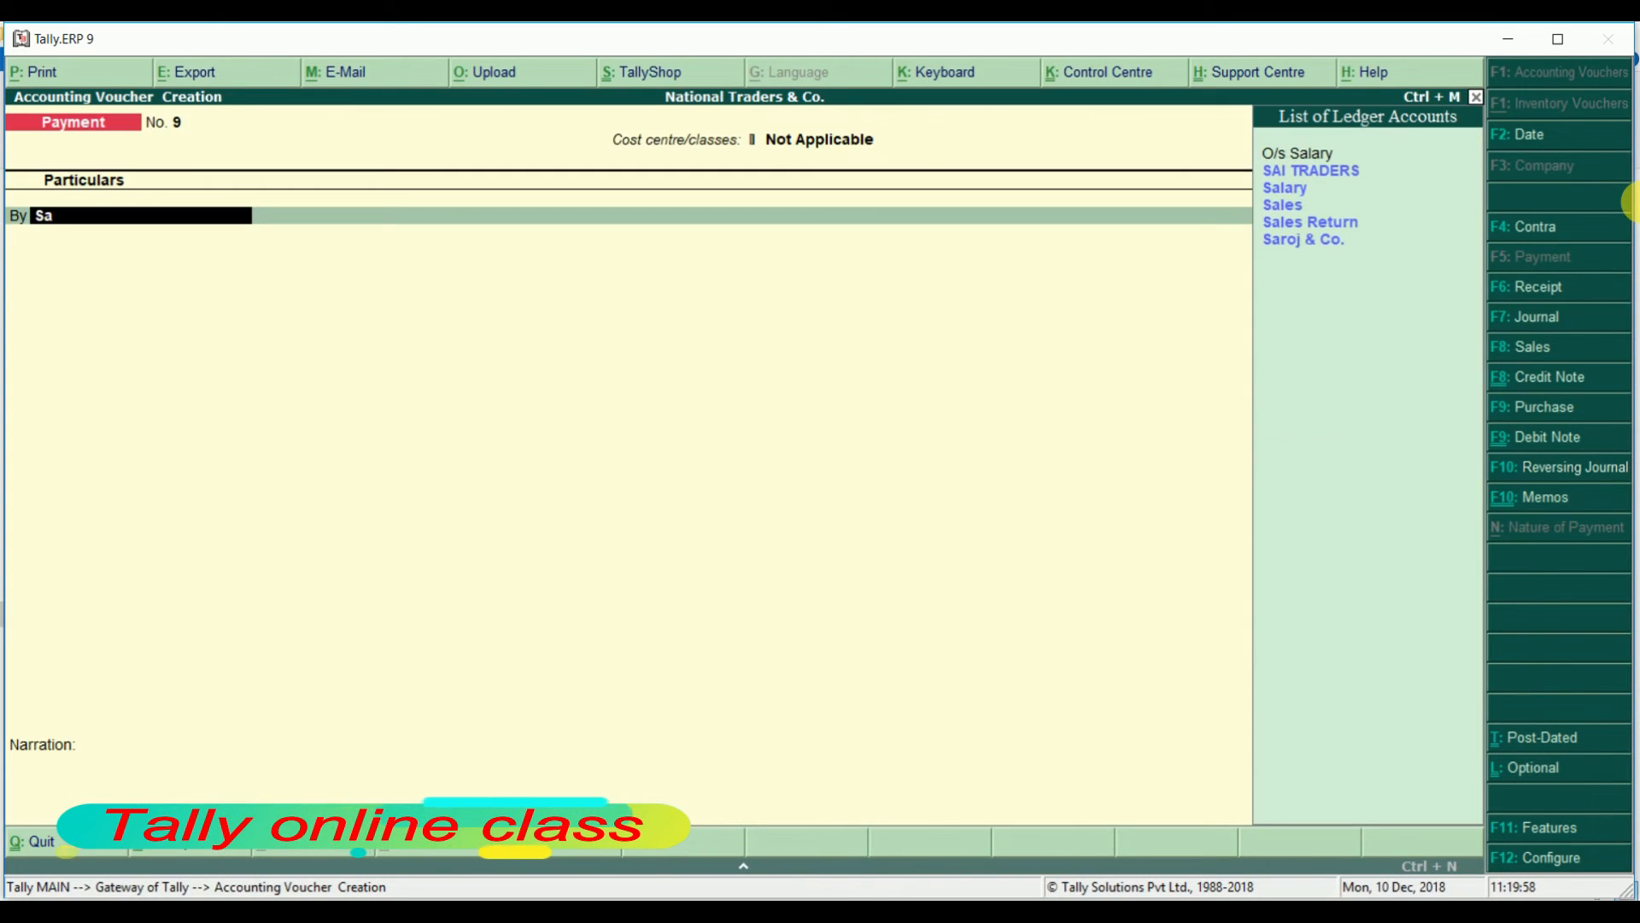
{"action": "key", "text": "Down"}
{"action": "key", "text": "Down"}
{"action": "key", "text": "Return"}
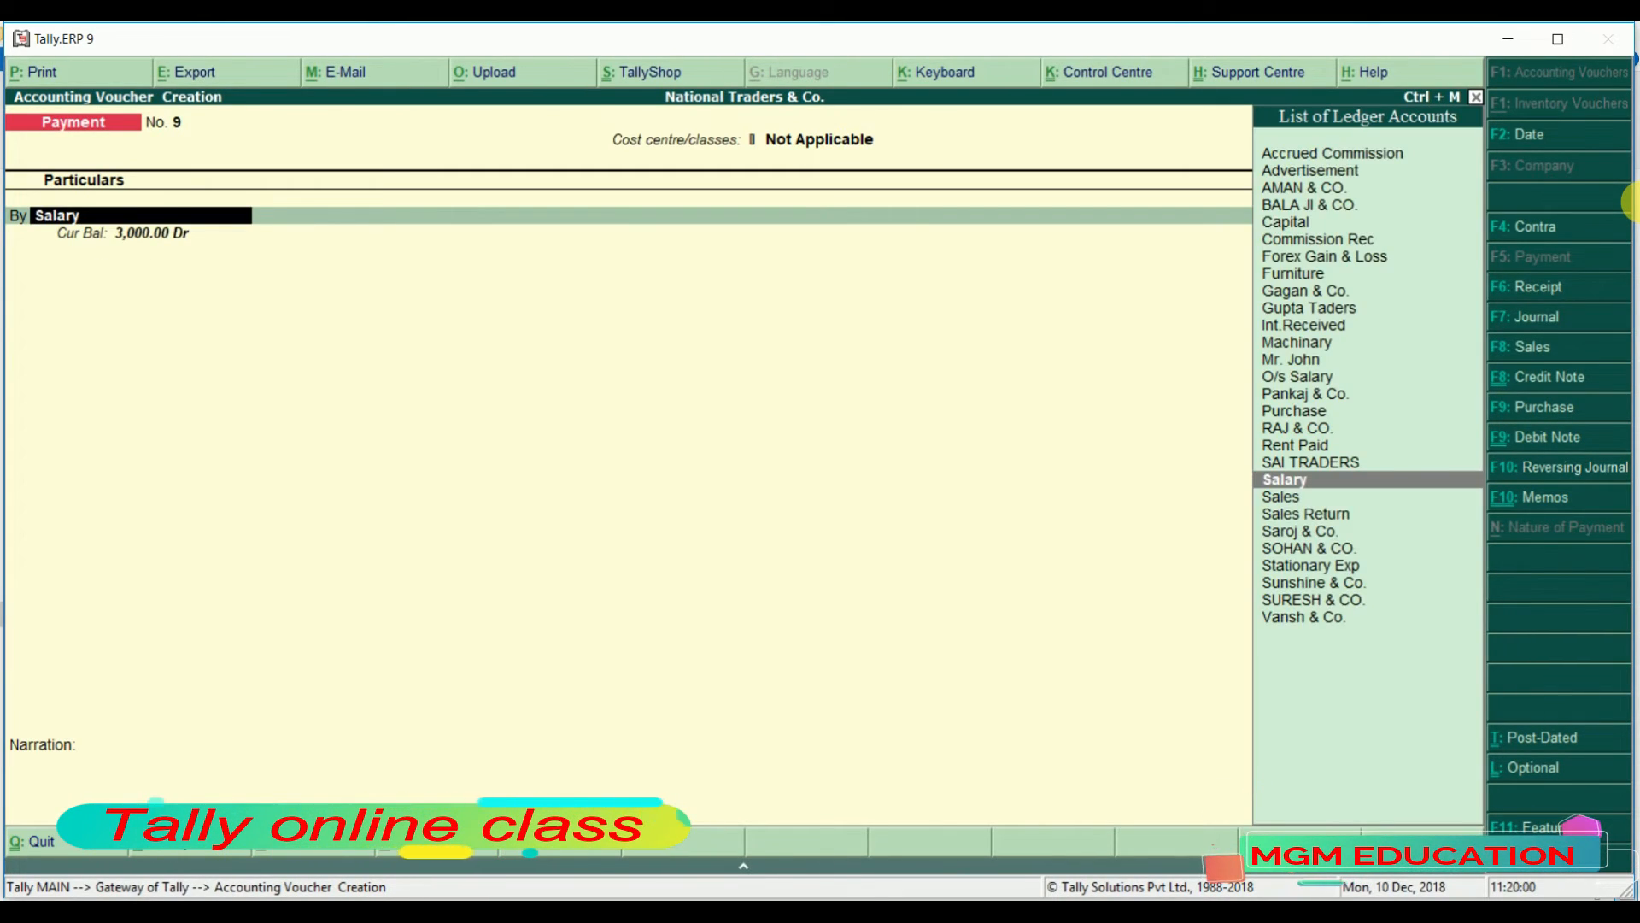
Alter the Salary ledger so that cost centres are not applicable, and save it
{"action": "key", "text": "ctrl+Return"}
{"action": "key", "text": "Return"}
{"action": "key", "text": "Return"}
{"action": "key", "text": "Return"}
{"action": "key", "text": "Return"}
{"action": "key", "text": "Return"}
{"action": "key", "text": "Return"}
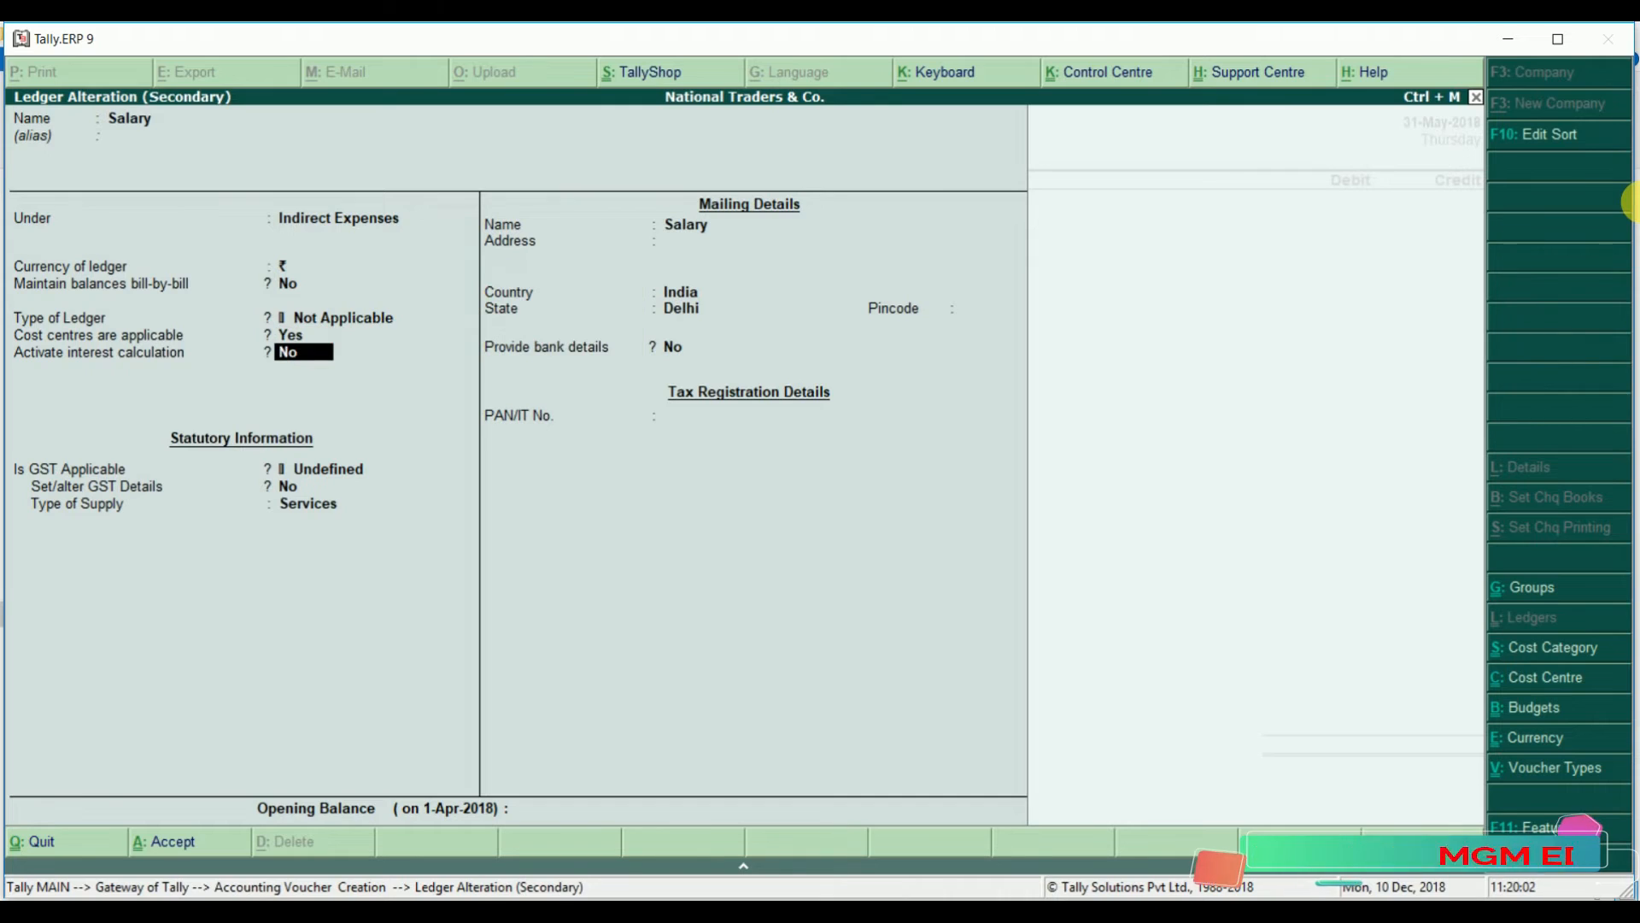
{"action": "key", "text": "Up"}
{"action": "key", "text": "Return"}
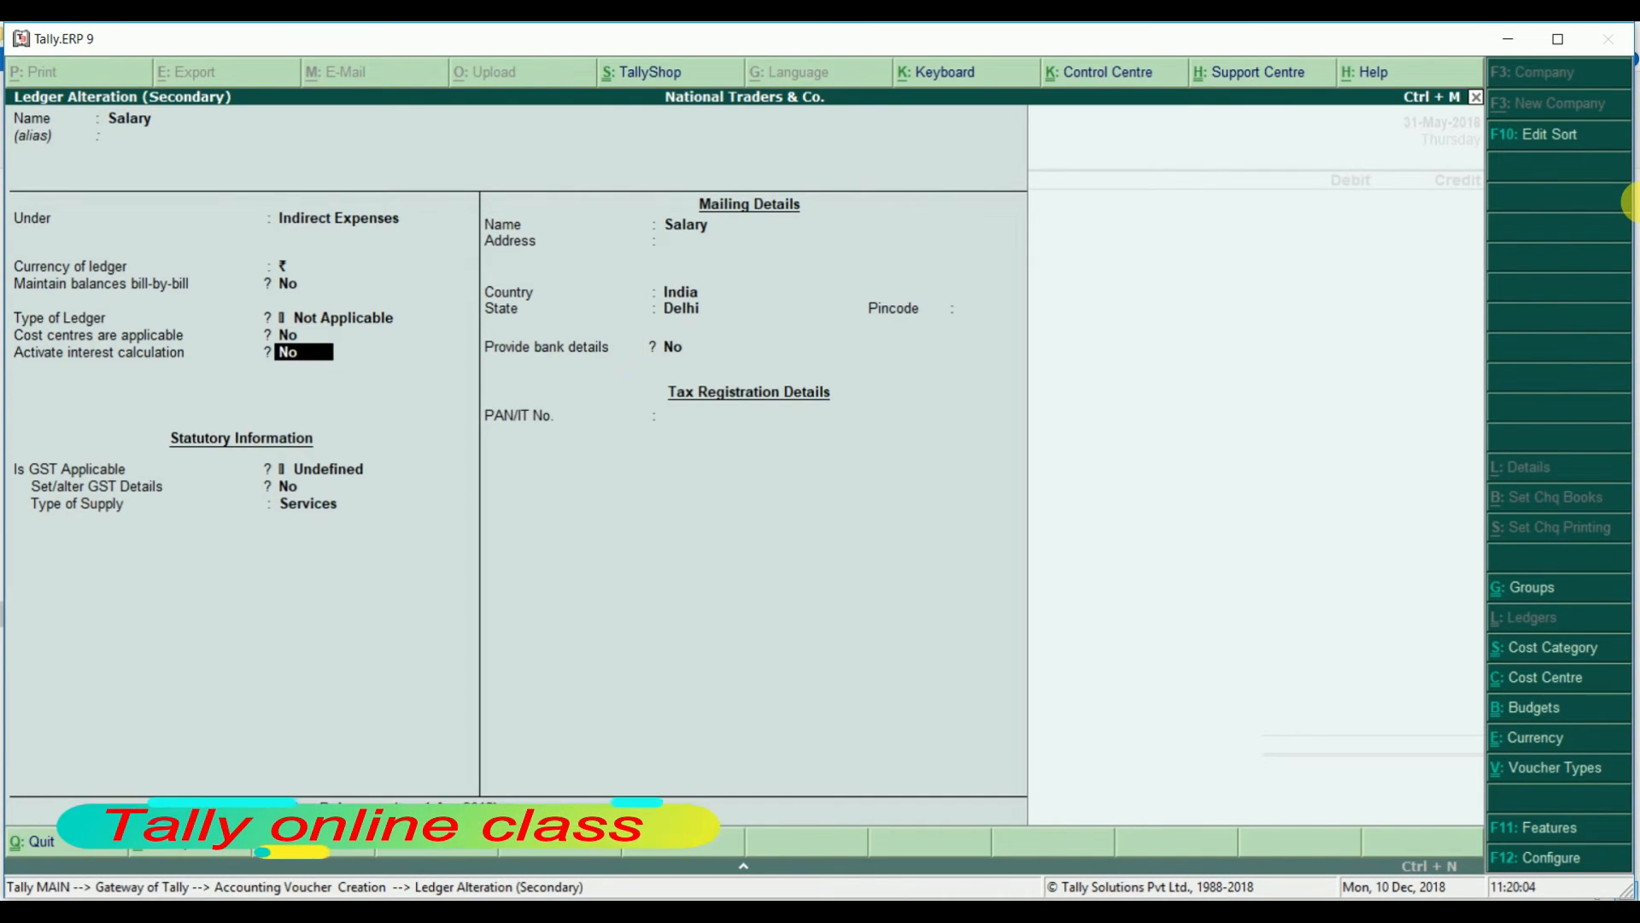
{"action": "key", "text": "ctrl+a"}
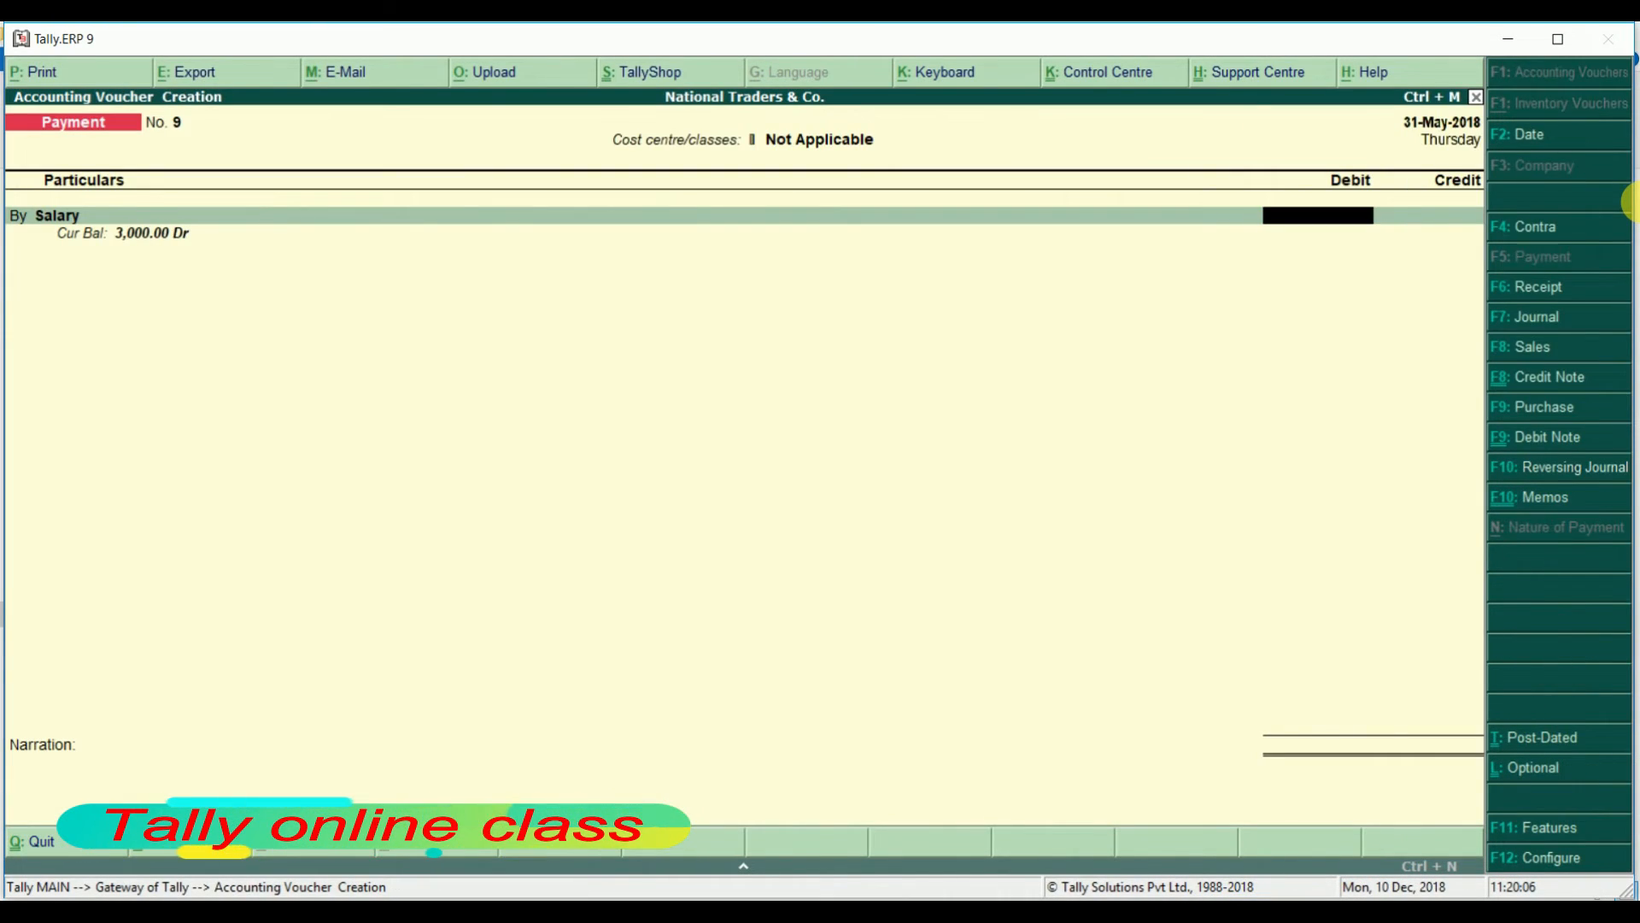
Debit Salary with 36,000, credit Cash with the same amount and save the payment voucher without a narration
{"action": "type", "text": "36000"}
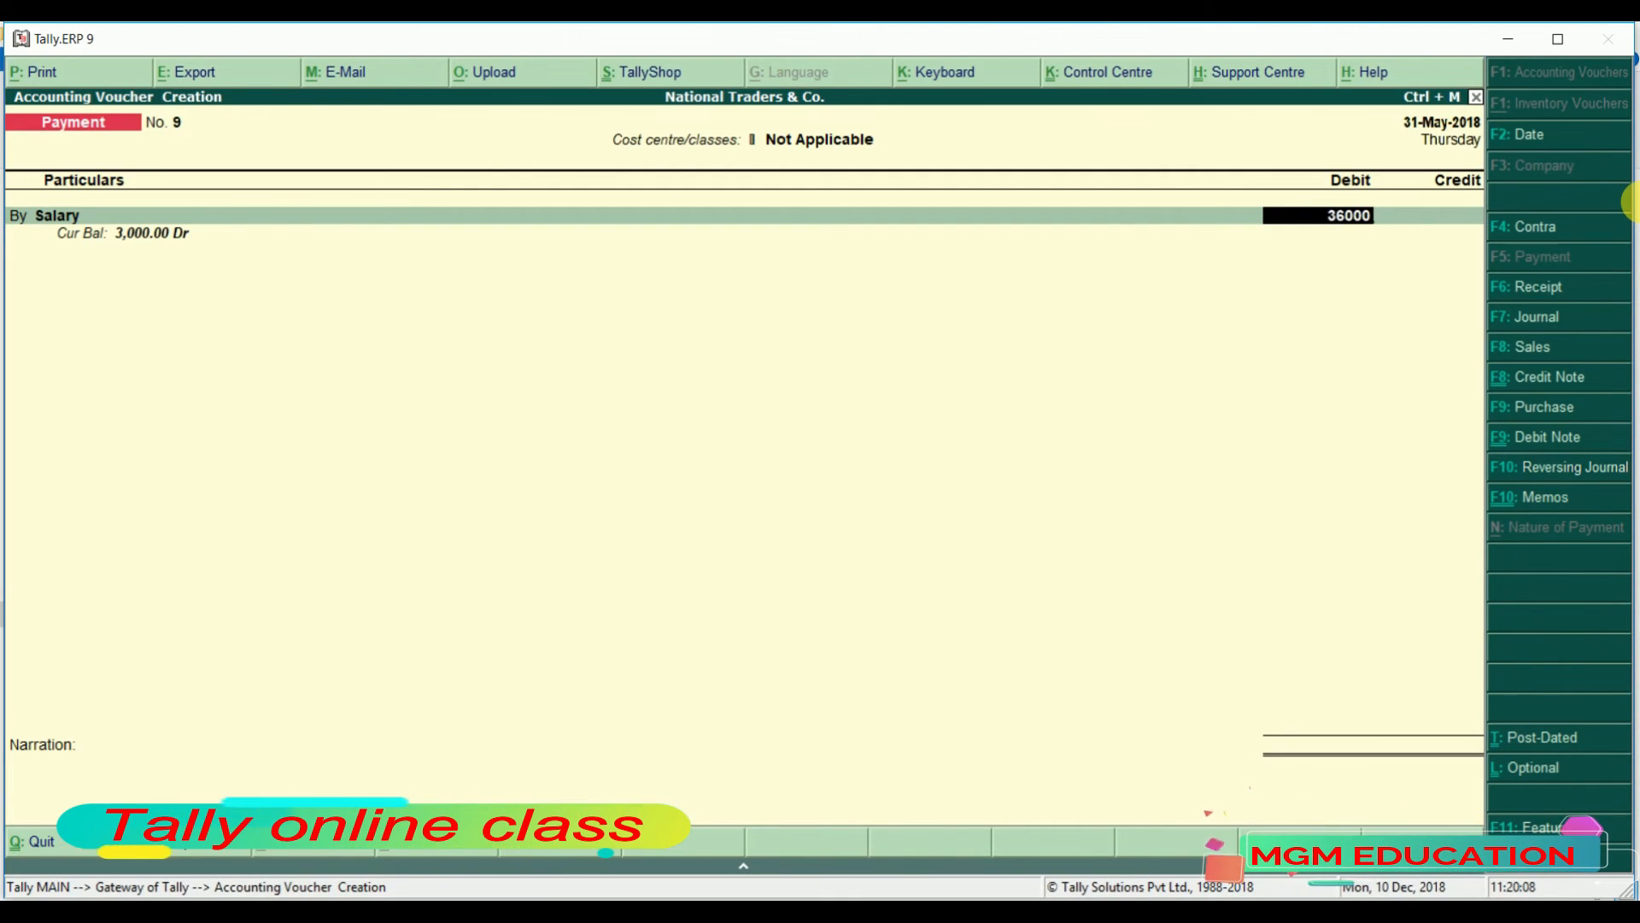
{"action": "key", "text": "Return"}
{"action": "key", "text": "Return"}
{"action": "key", "text": "Return"}
{"action": "key", "text": "Return"}
{"action": "key", "text": "Return"}
{"action": "key", "text": "Return"}
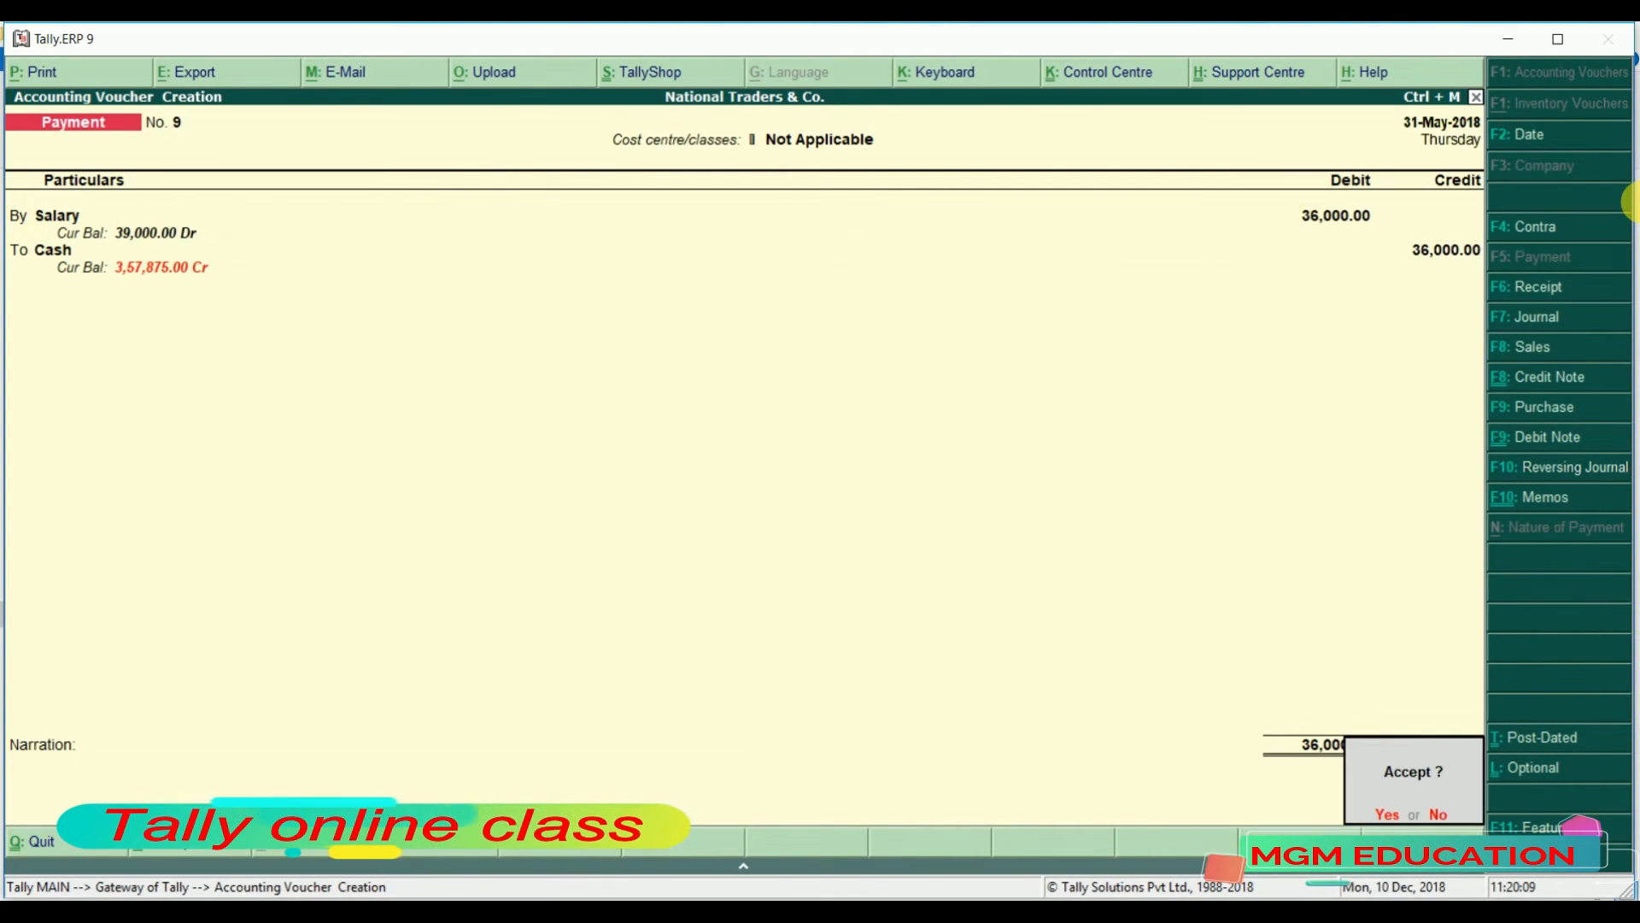
{"action": "key", "text": "Return"}
Debit Rent Paid with 41,000 in a new payment voucher with cost centre class Not Applicable
{"action": "key", "text": "Return"}
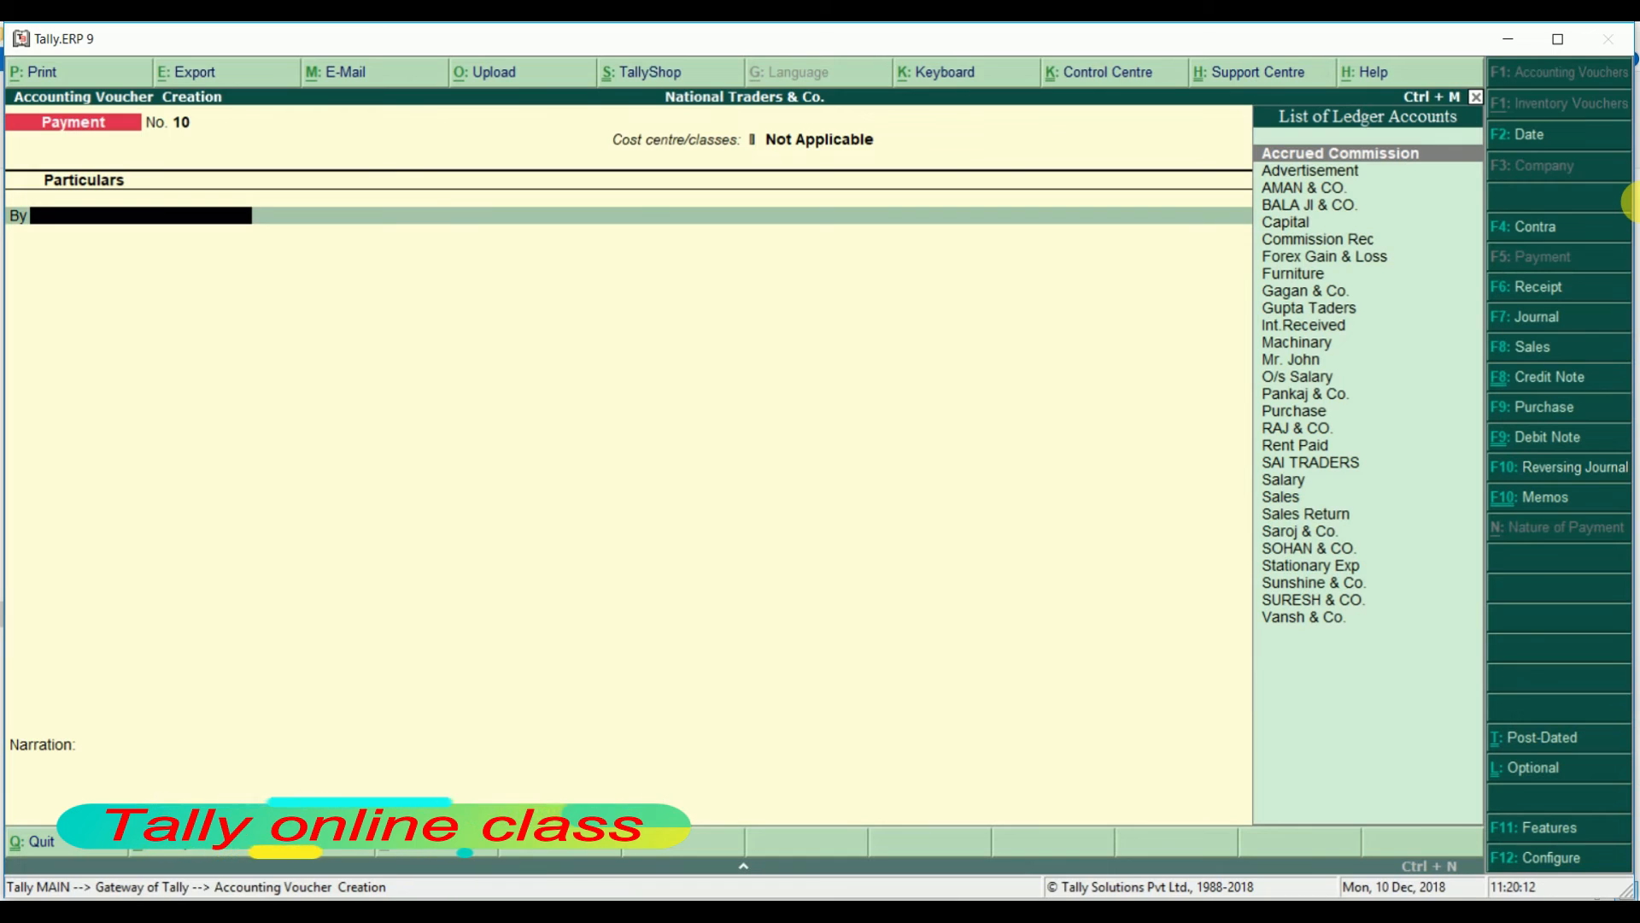
{"action": "type", "text": "Re"}
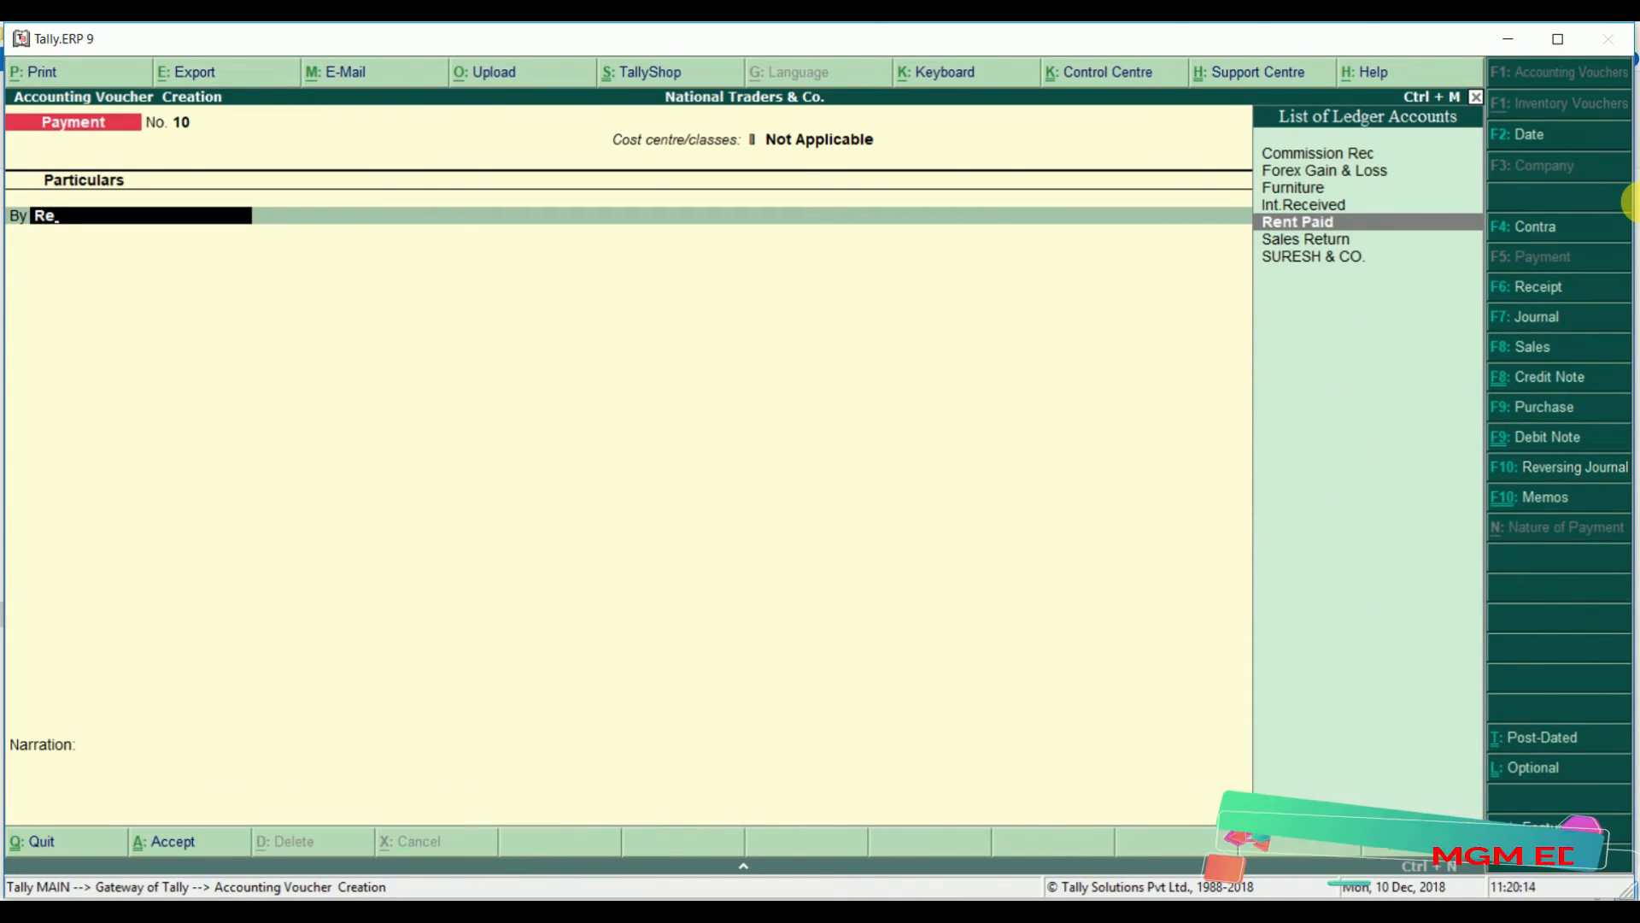
{"action": "key", "text": "Return"}
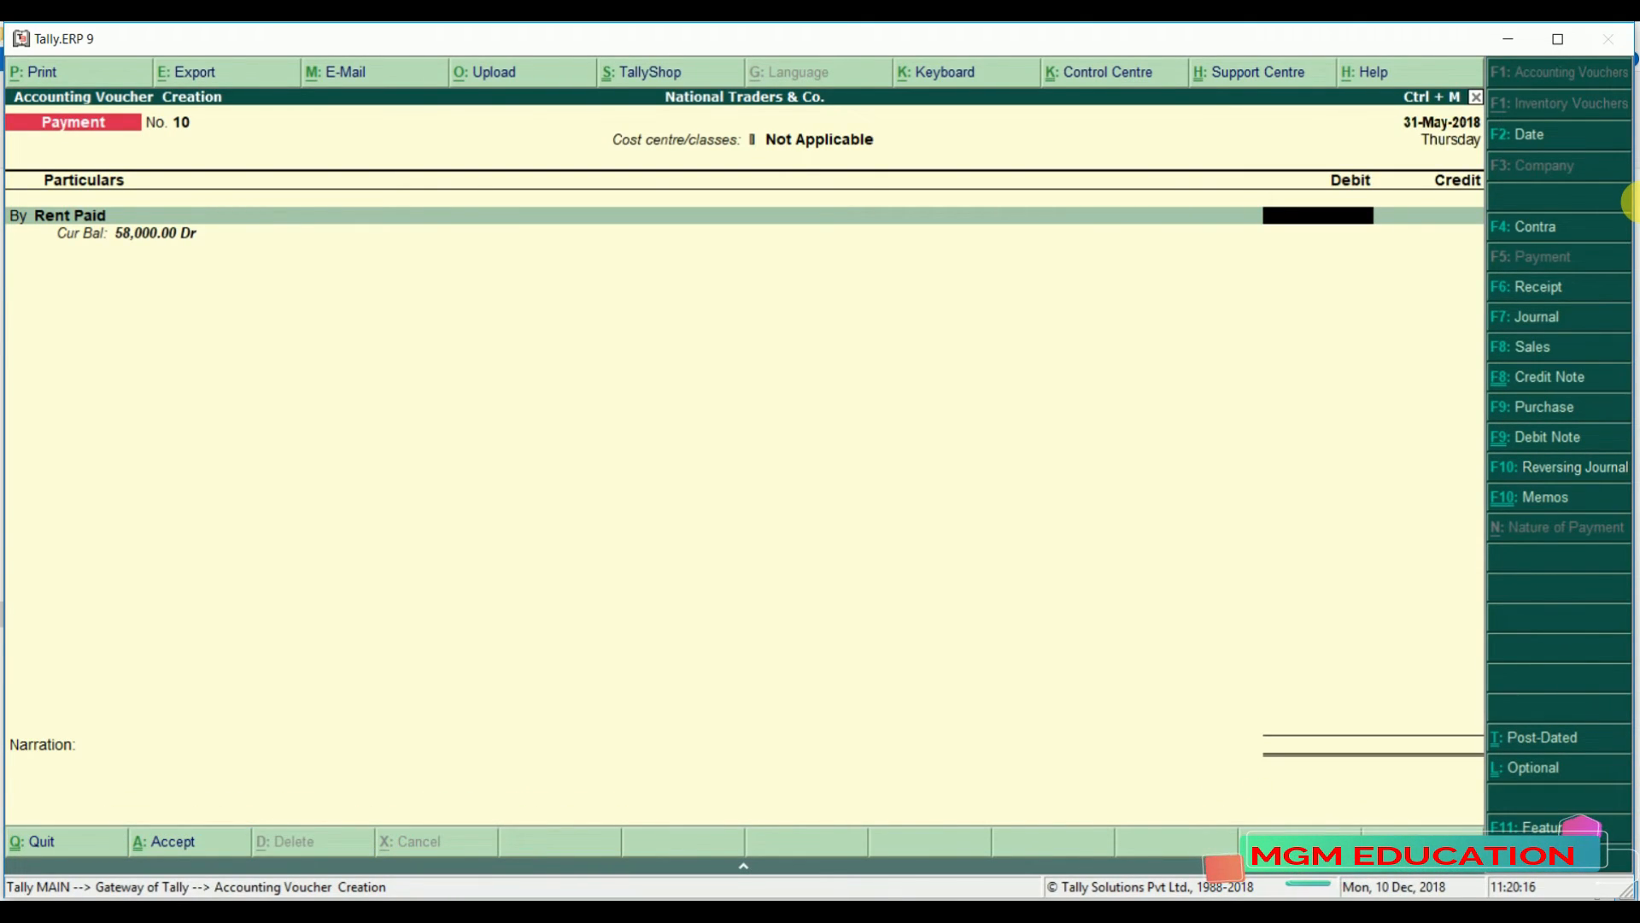
{"action": "key", "text": "BackSpace"}
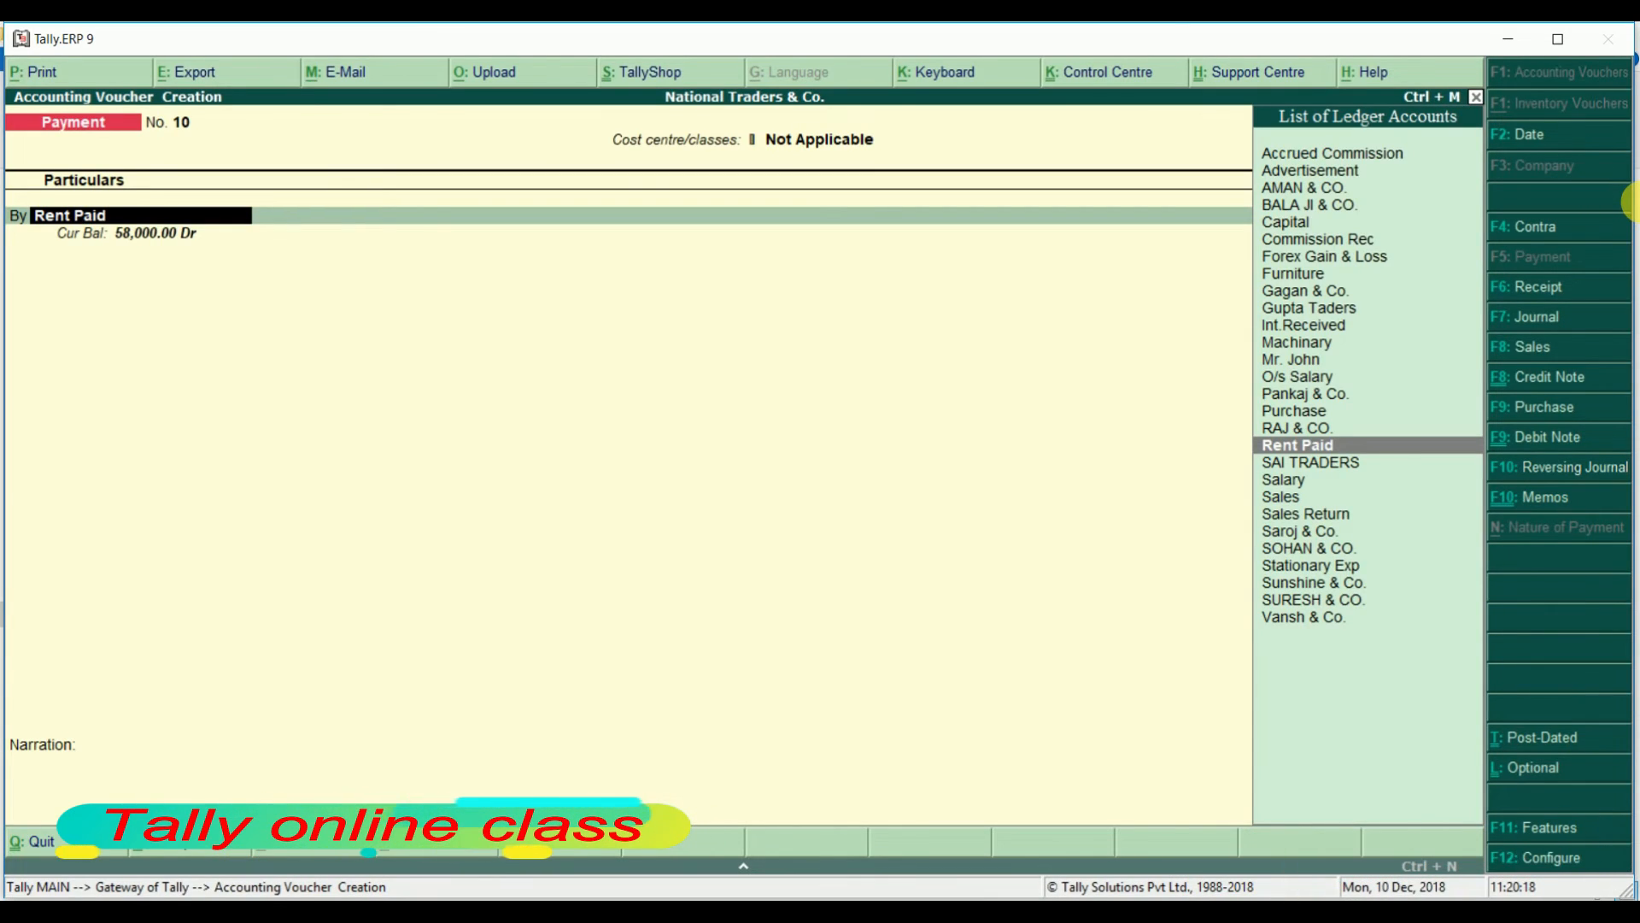
{"action": "key", "text": "Return"}
{"action": "type", "text": "41"}
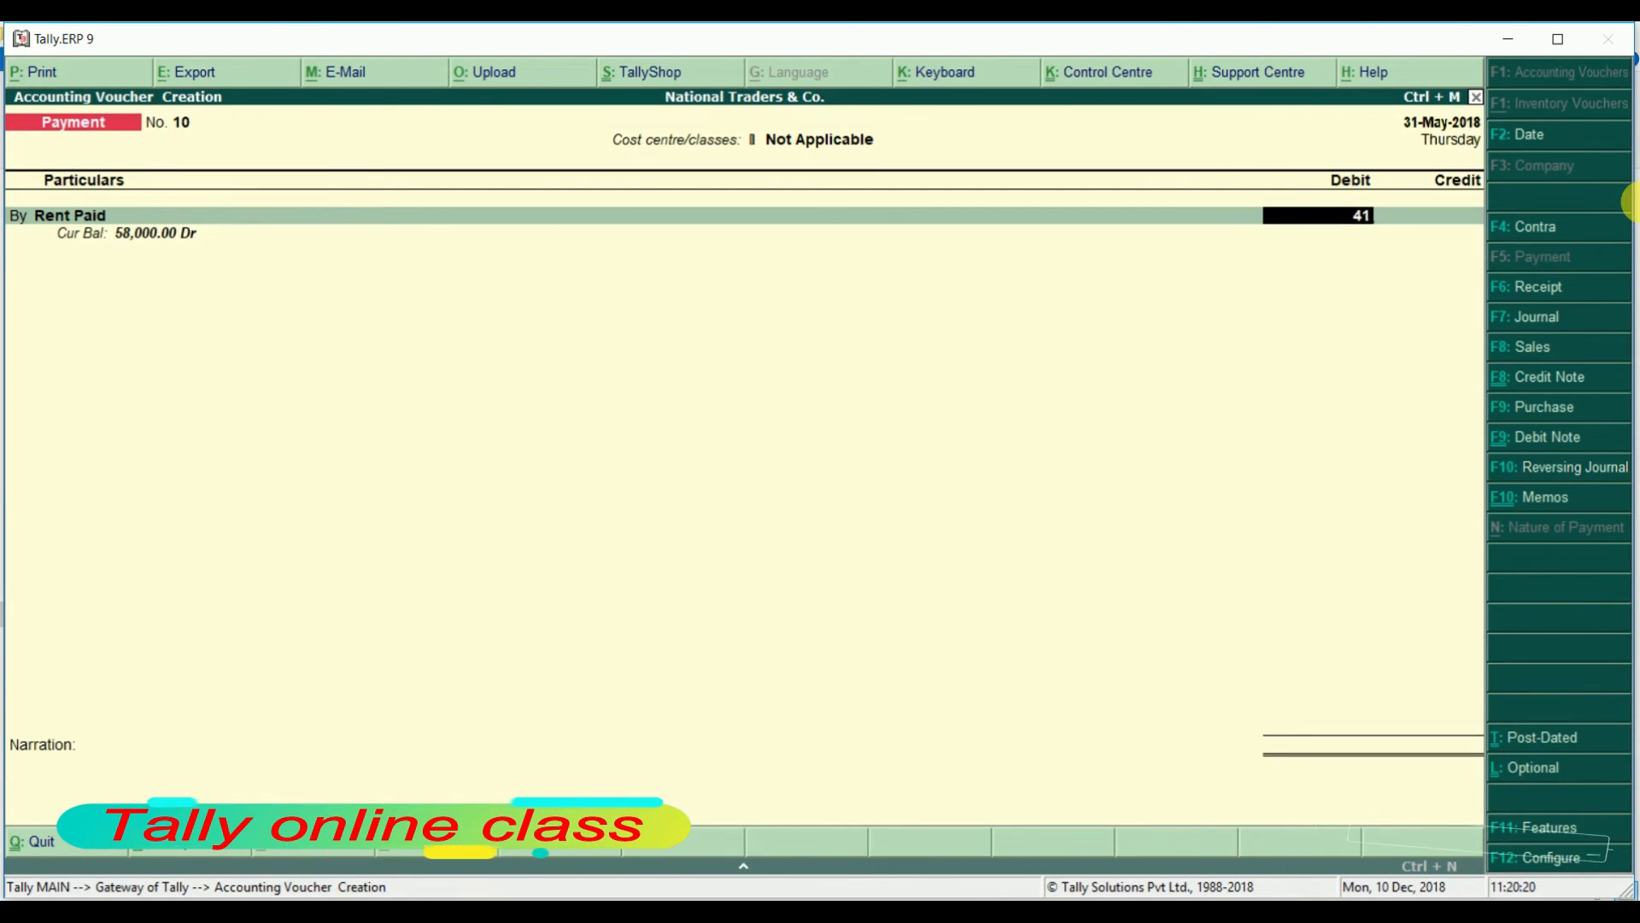
{"action": "type", "text": ",000"}
Credit Cash with 41,000 for the Rent Paid entry and save the voucher without a narration
{"action": "key", "text": "Return"}
{"action": "key", "text": "Return"}
{"action": "key", "text": "Return"}
{"action": "key", "text": "Return"}
{"action": "key", "text": "Return"}
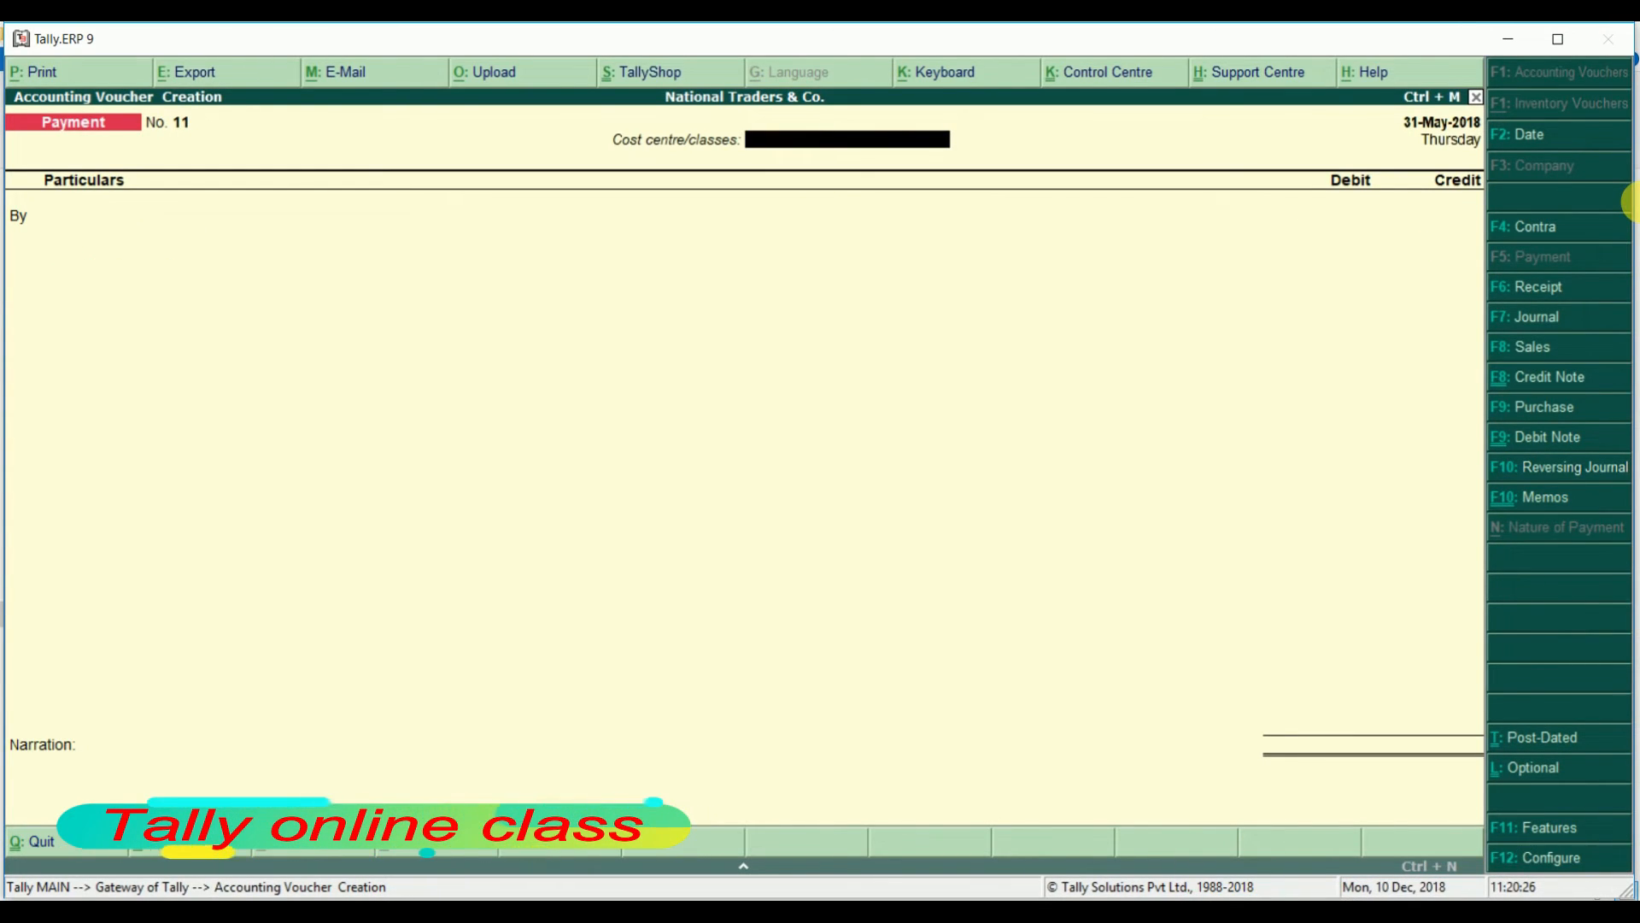
Debit Stationary Exp with 14,000 in a new payment voucher with cost centre class Not Applicable
{"action": "key", "text": "Return"}
{"action": "type", "text": "Sta"}
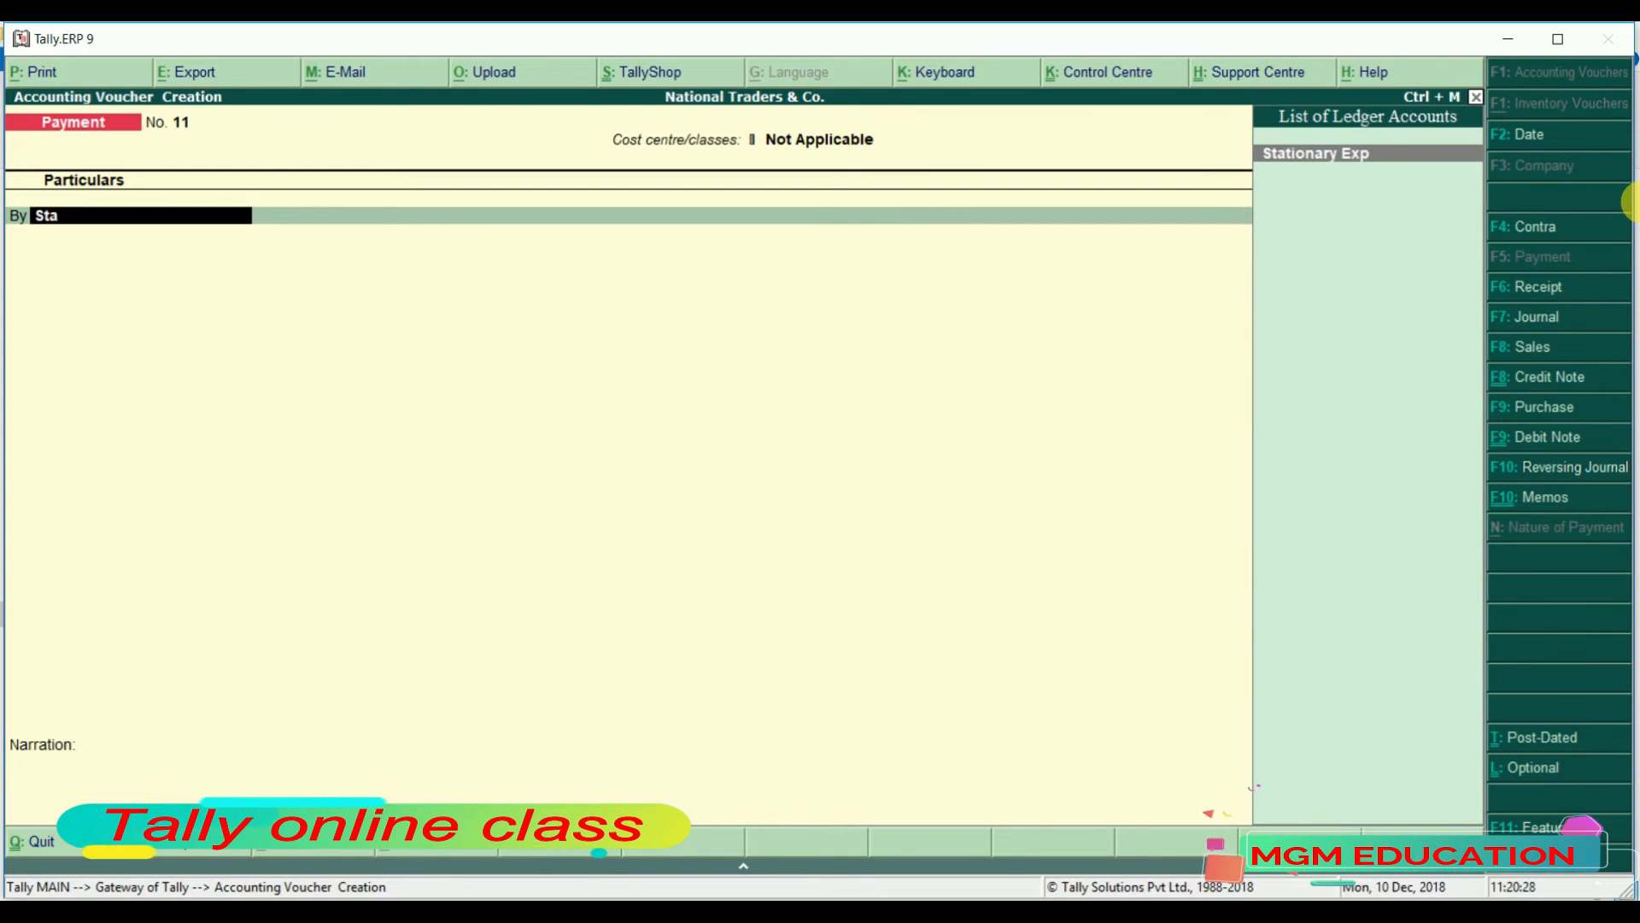
{"action": "key", "text": "Return"}
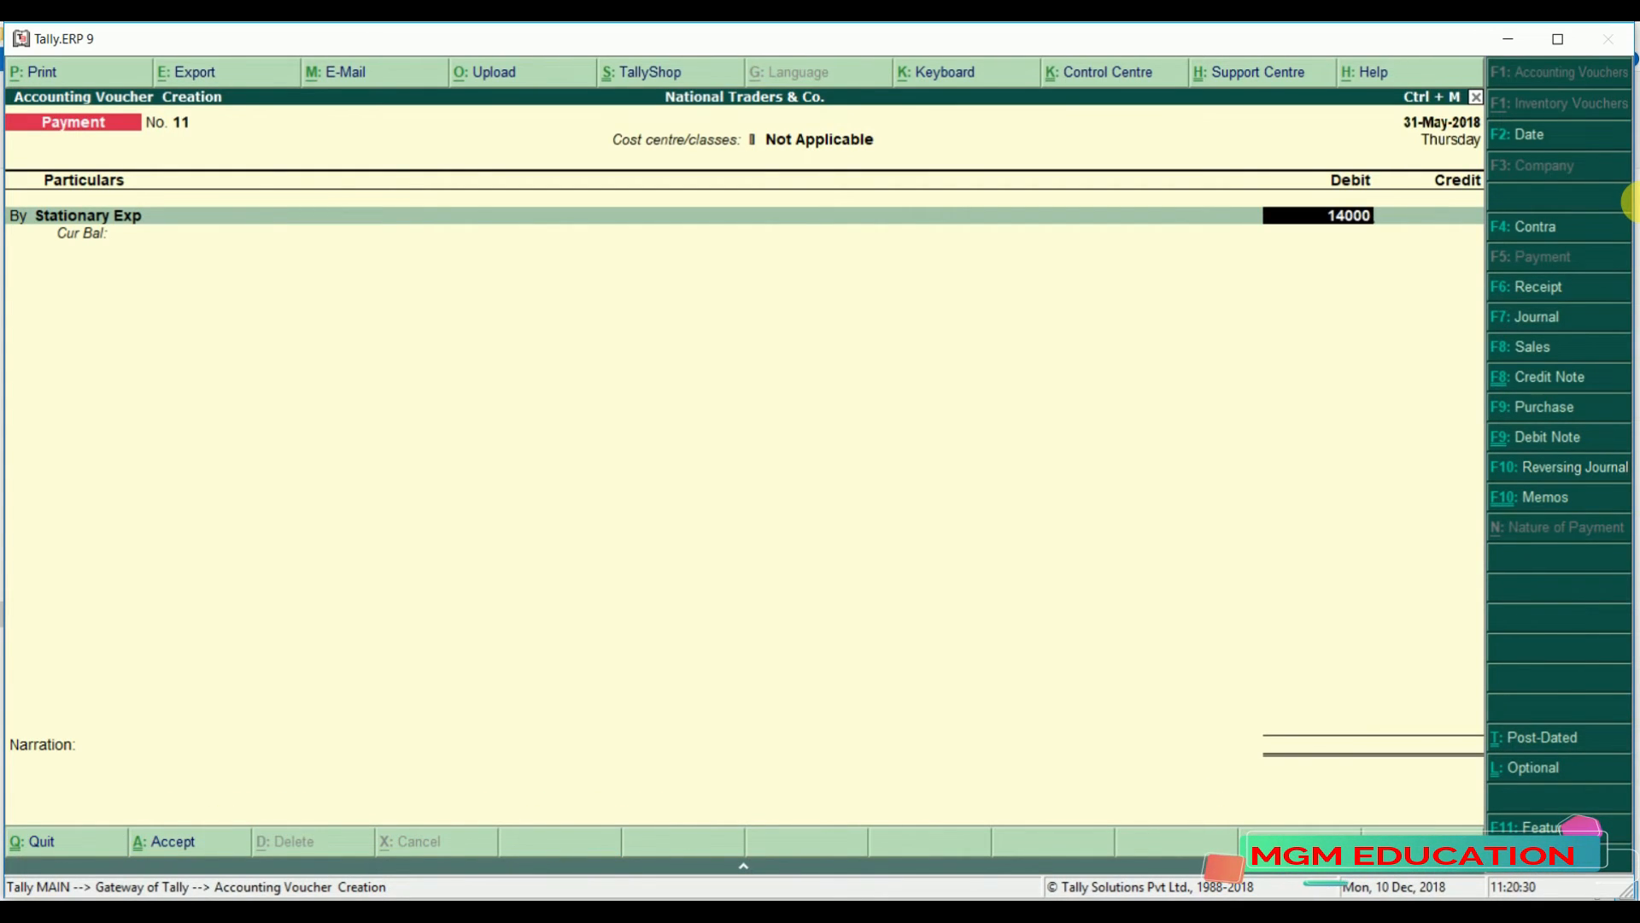
{"action": "key", "text": "Return"}
Credit Cash with 14,000 for the Stationary Exp payment and move on to the voucher's narration
{"action": "key", "text": "Return"}
{"action": "type", "text": "cash"}
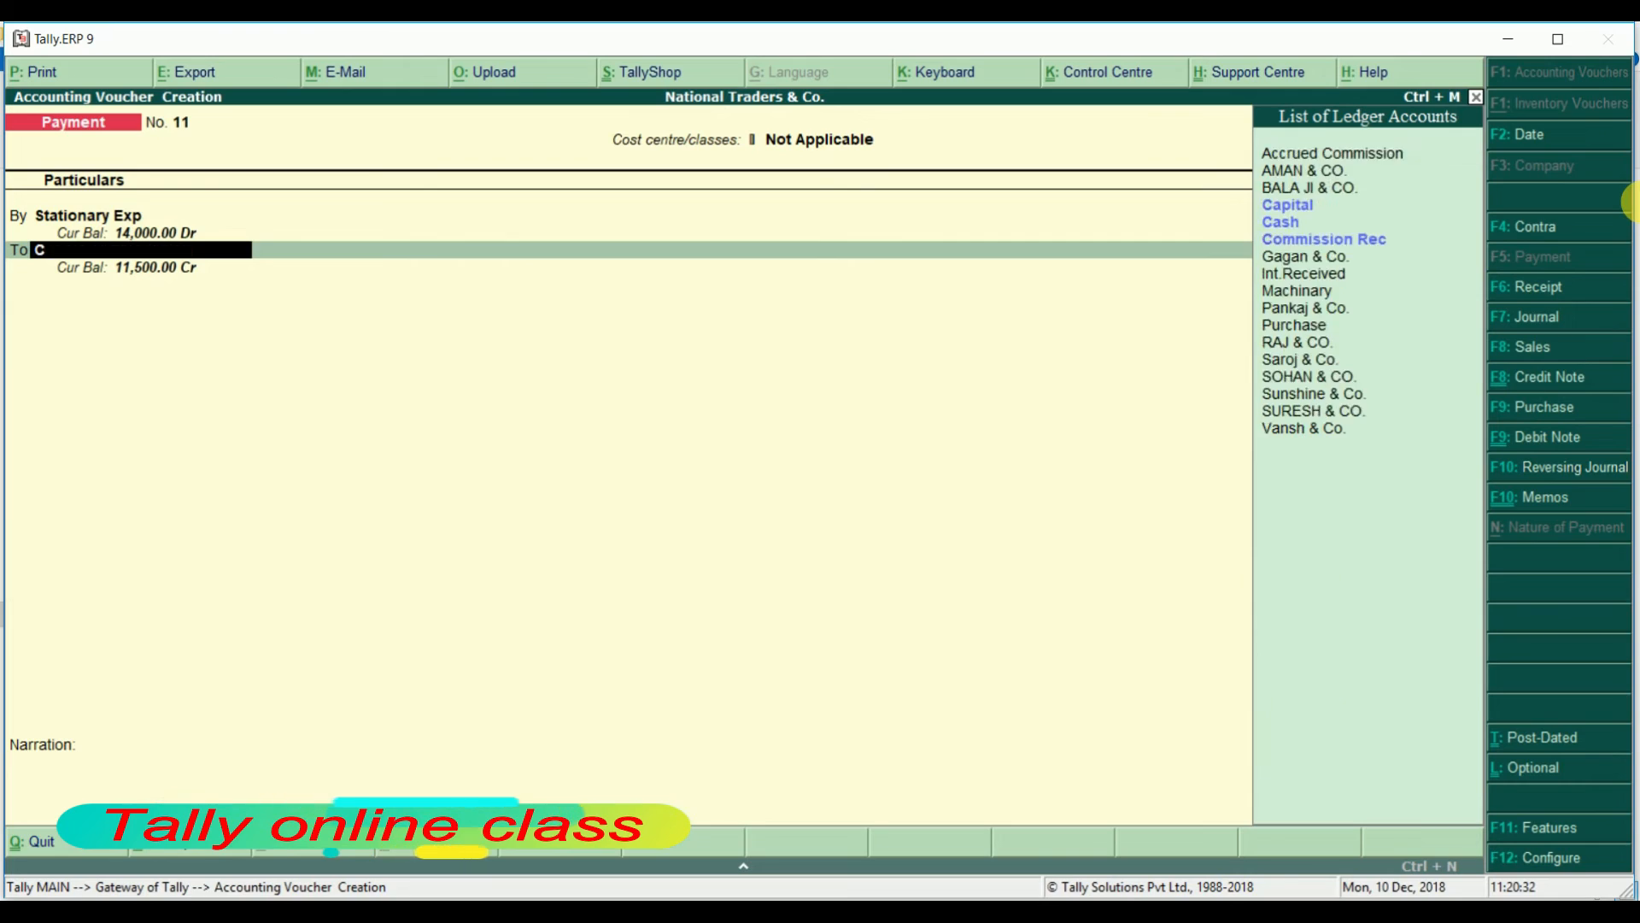
{"action": "key", "text": "Return"}
{"action": "key", "text": "Return"}
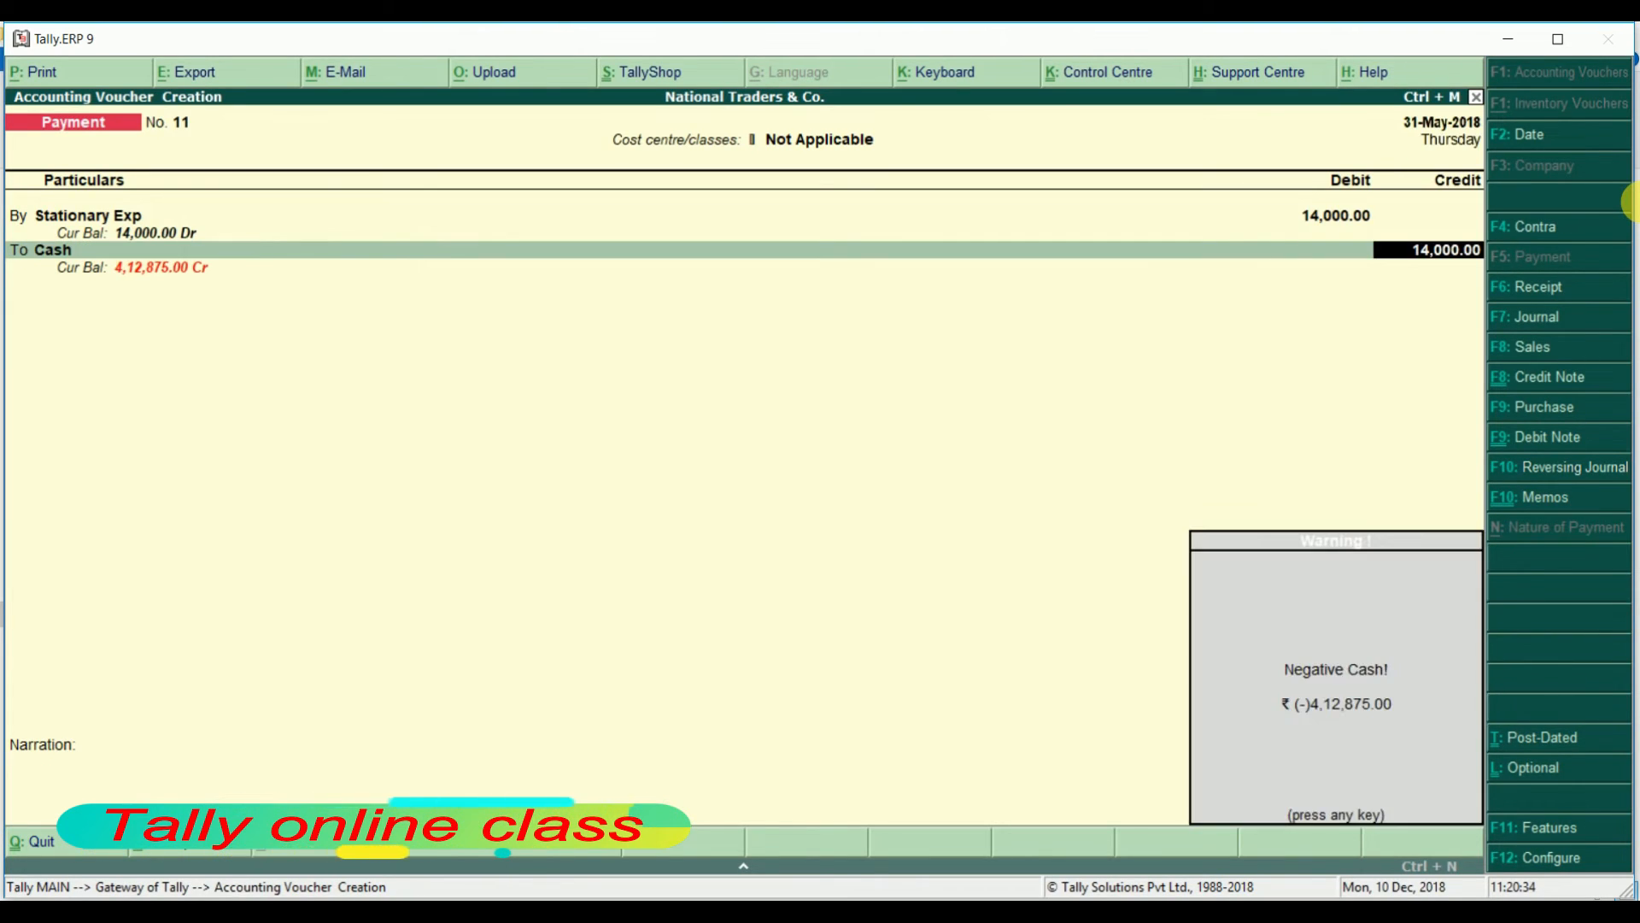
{"action": "key", "text": "Return"}
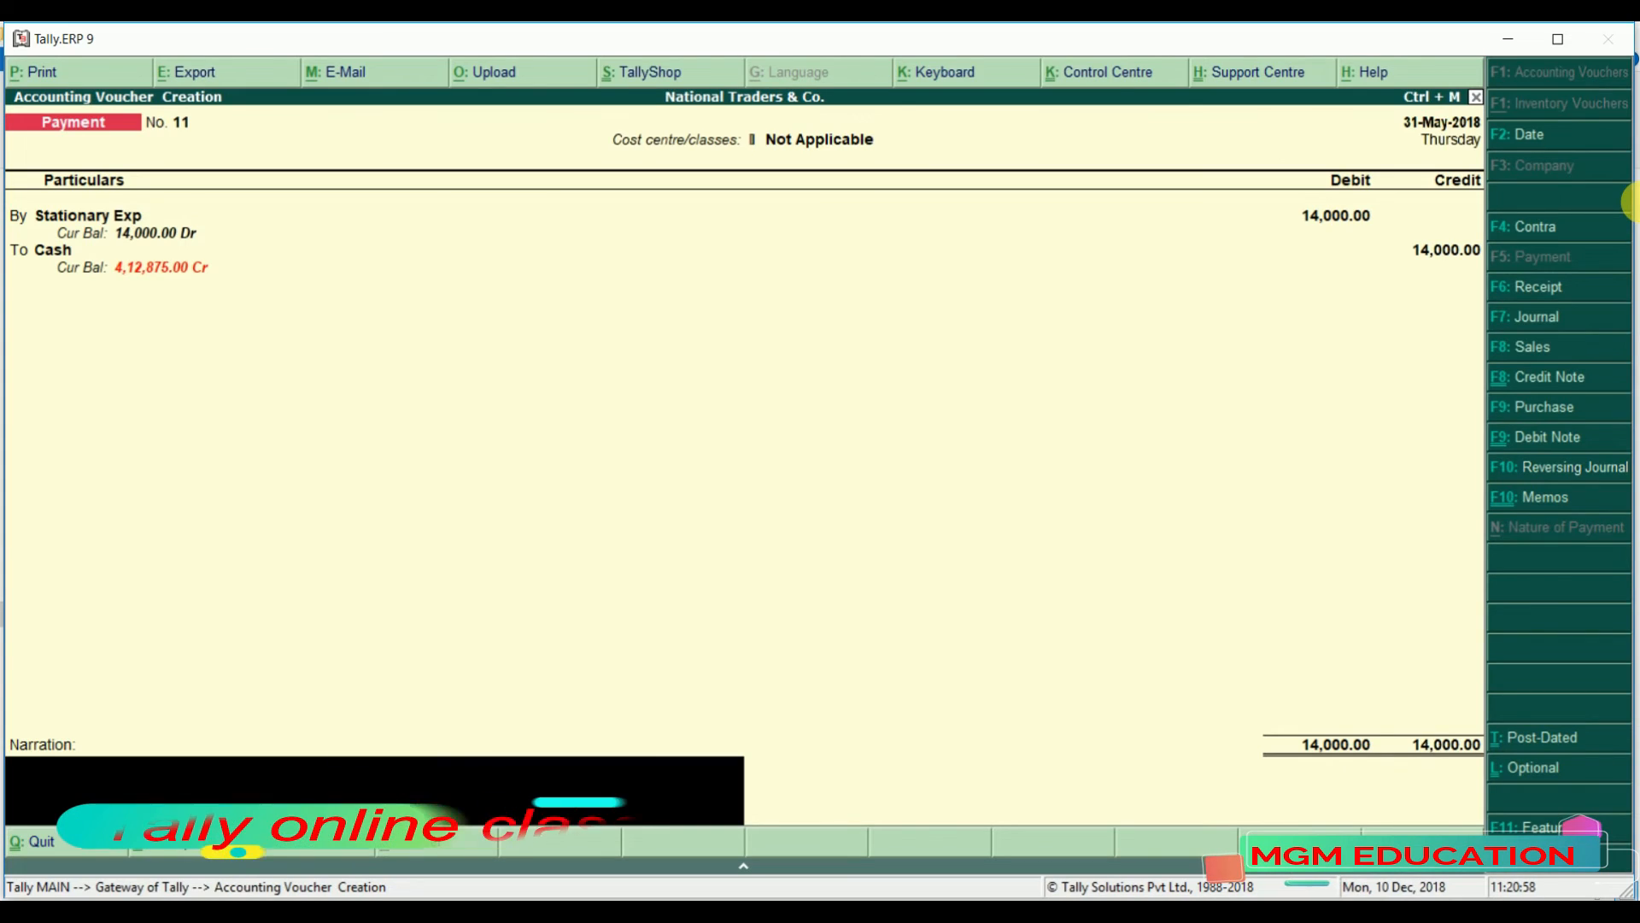
Save the Stationary Exp payment voucher without a narration and quit voucher entry to return to the Gateway of Tally
{"action": "key", "text": "Return"}
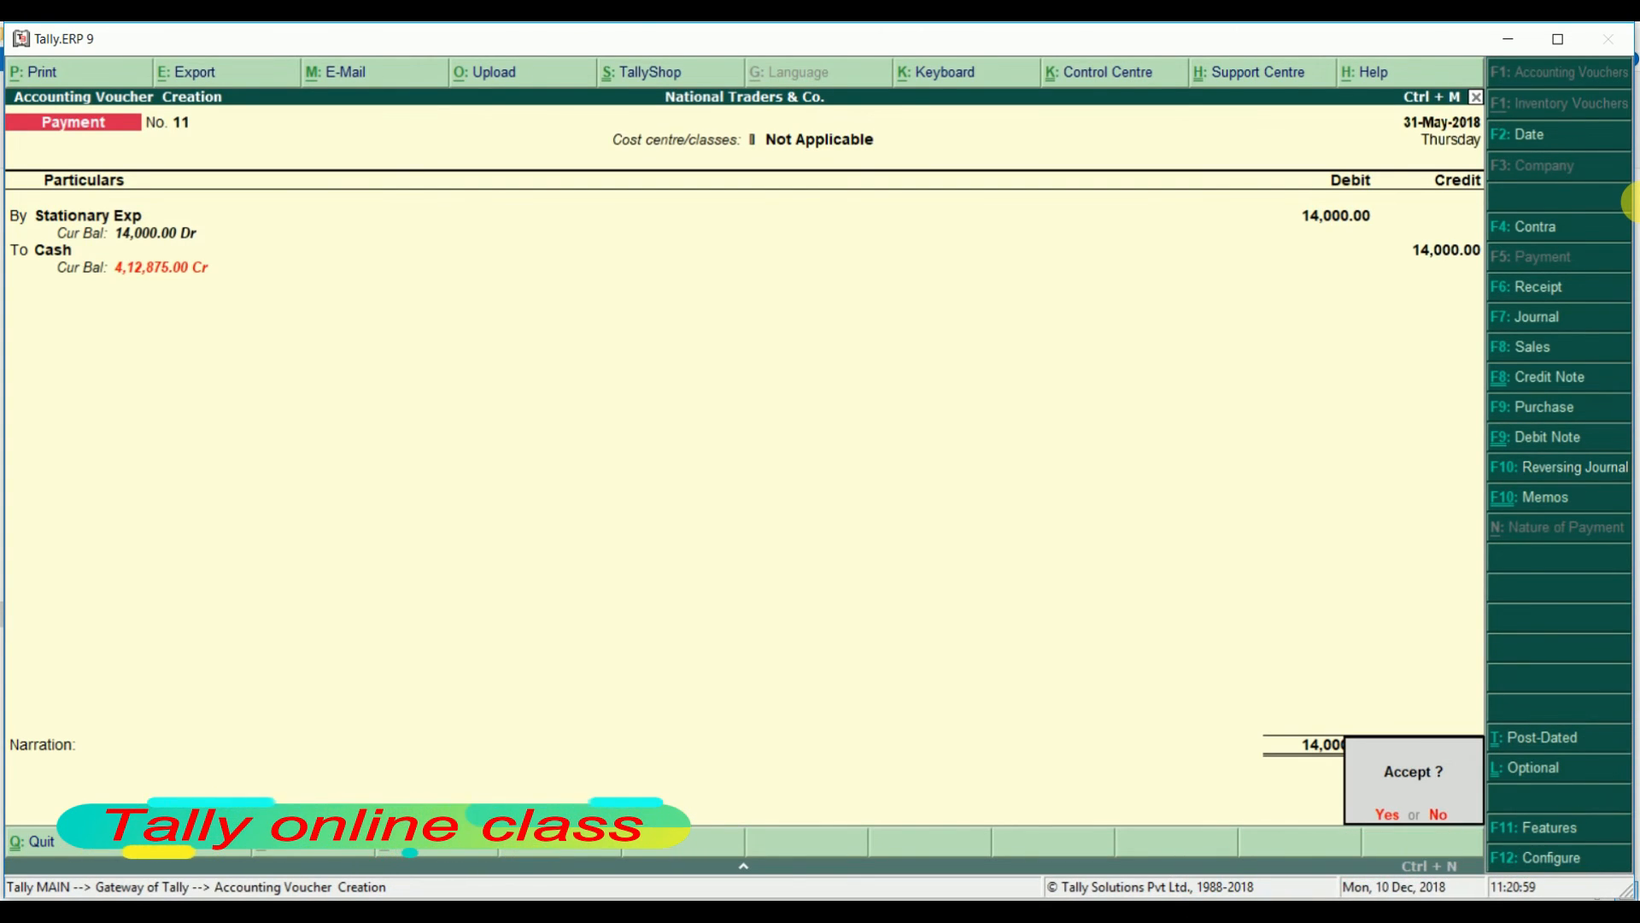
{"action": "key", "text": "y"}
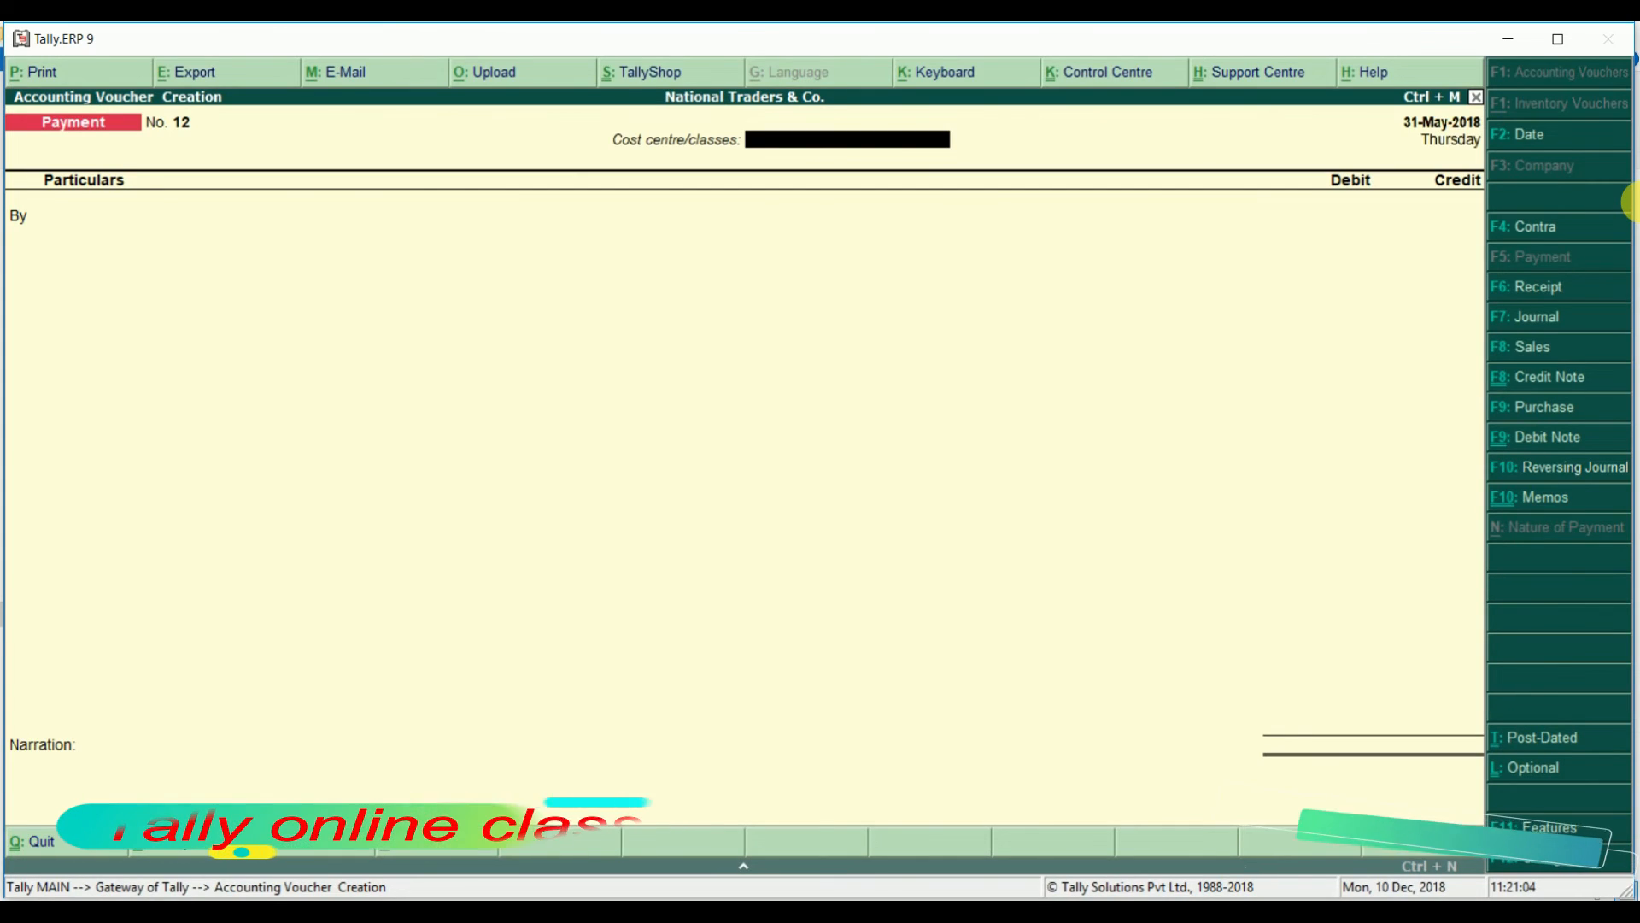
{"action": "key", "text": "Escape"}
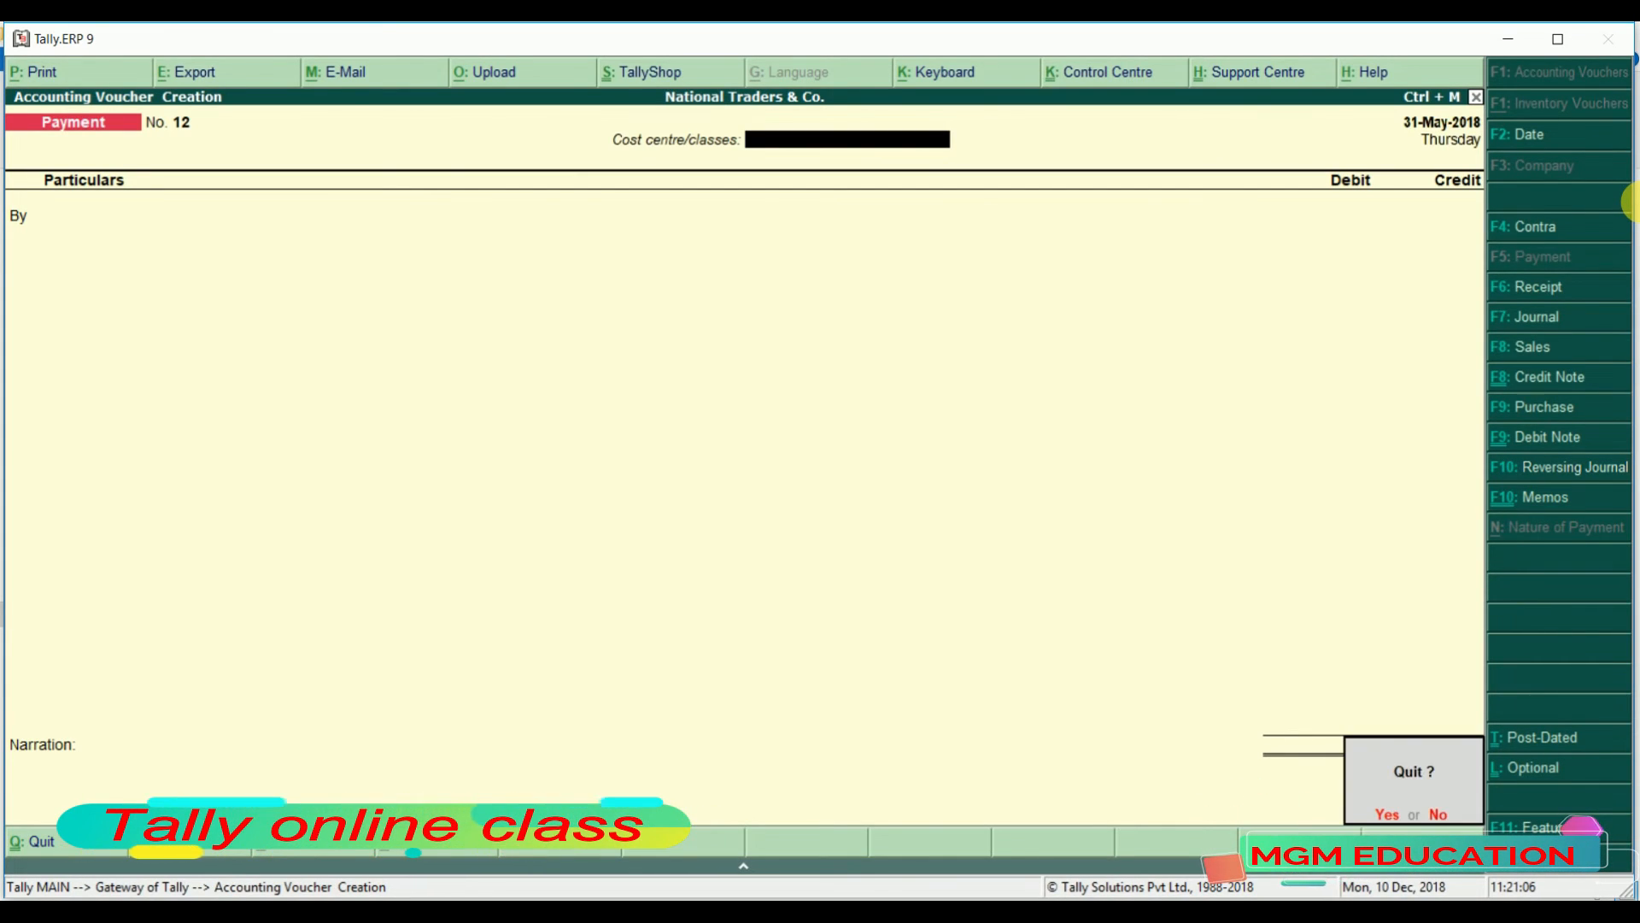
{"action": "key", "text": "y"}
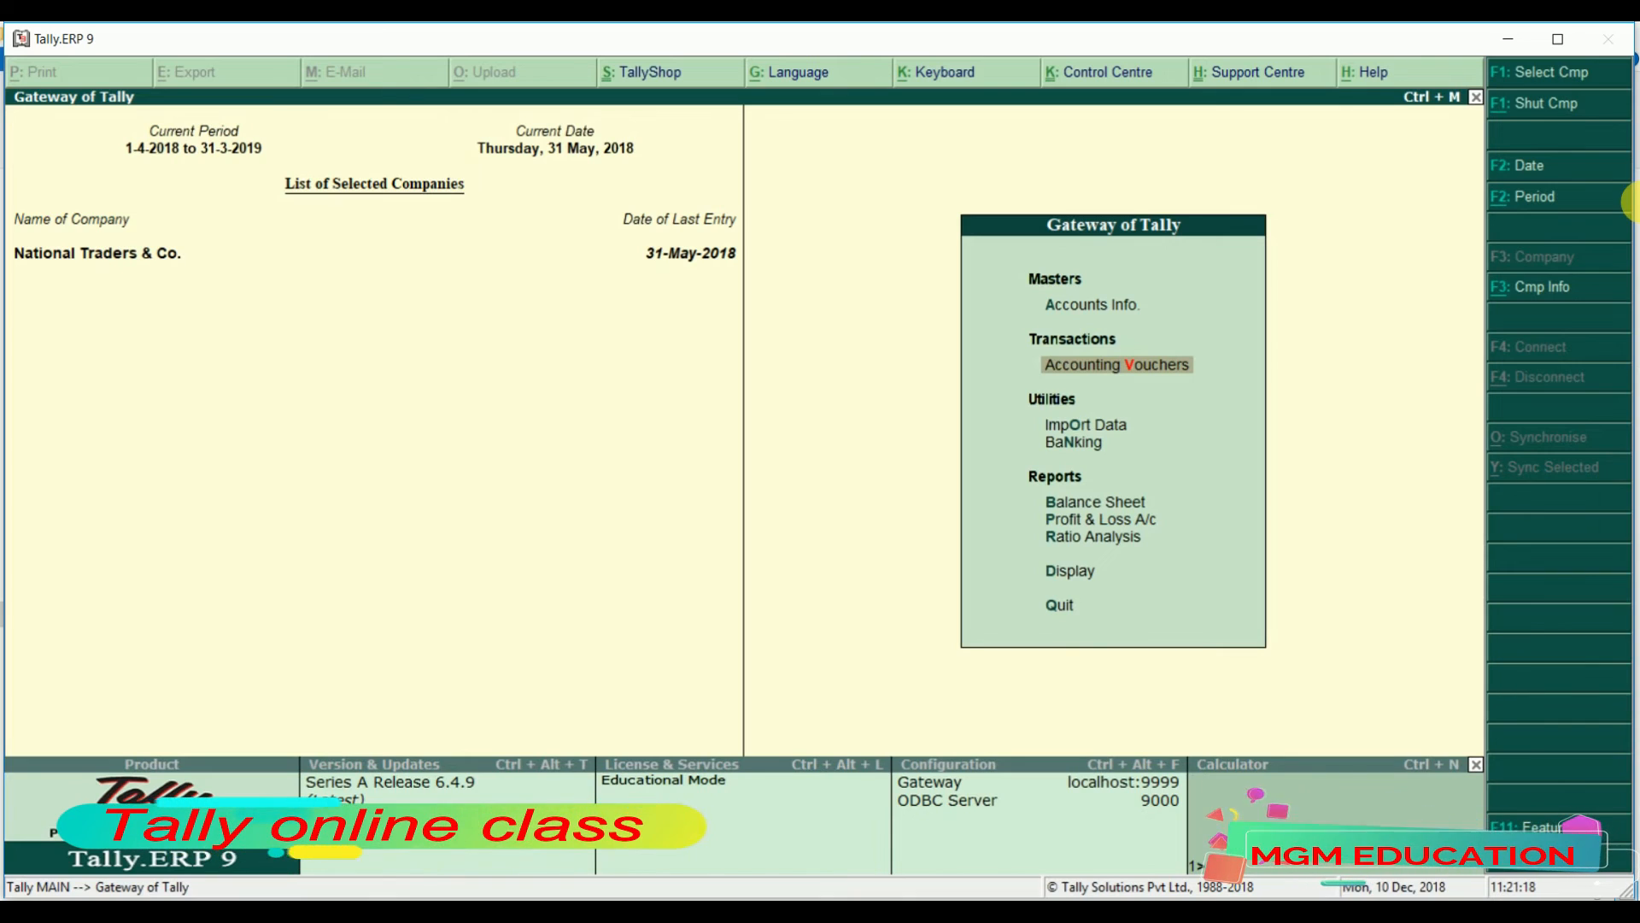
Open the Profit & Loss A/c report and expand it to the detailed ledger-level format
{"action": "key", "text": "Down"}
{"action": "key", "text": "Down"}
{"action": "key", "text": "Down"}
{"action": "key", "text": "Down"}
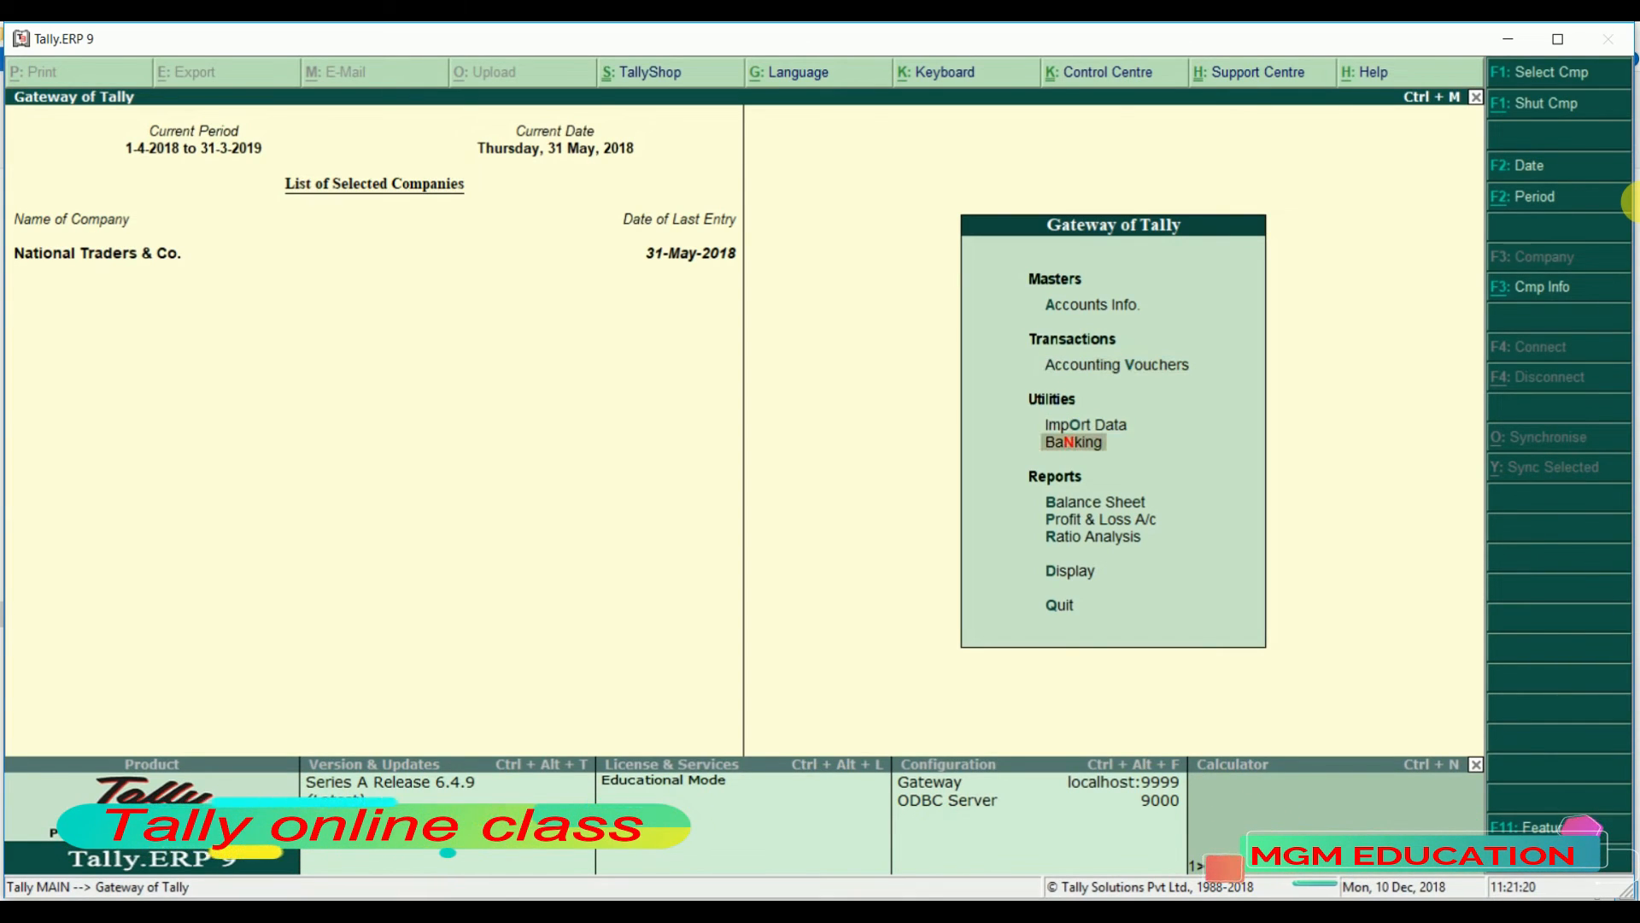
{"action": "key", "text": "Return"}
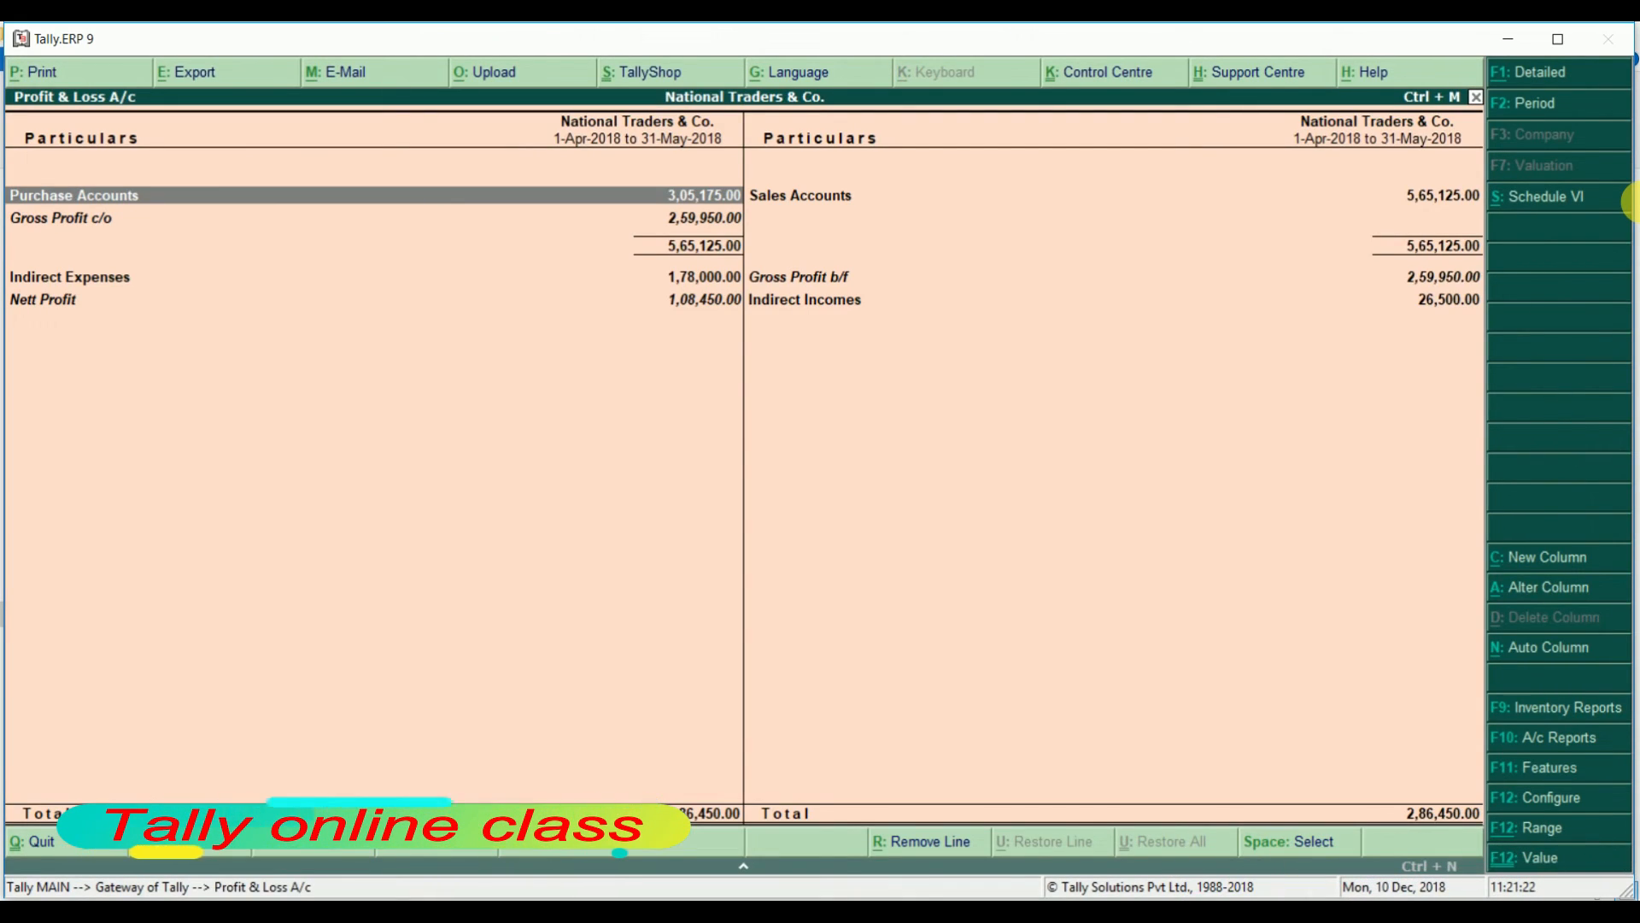
{"action": "key", "text": "alt+F1"}
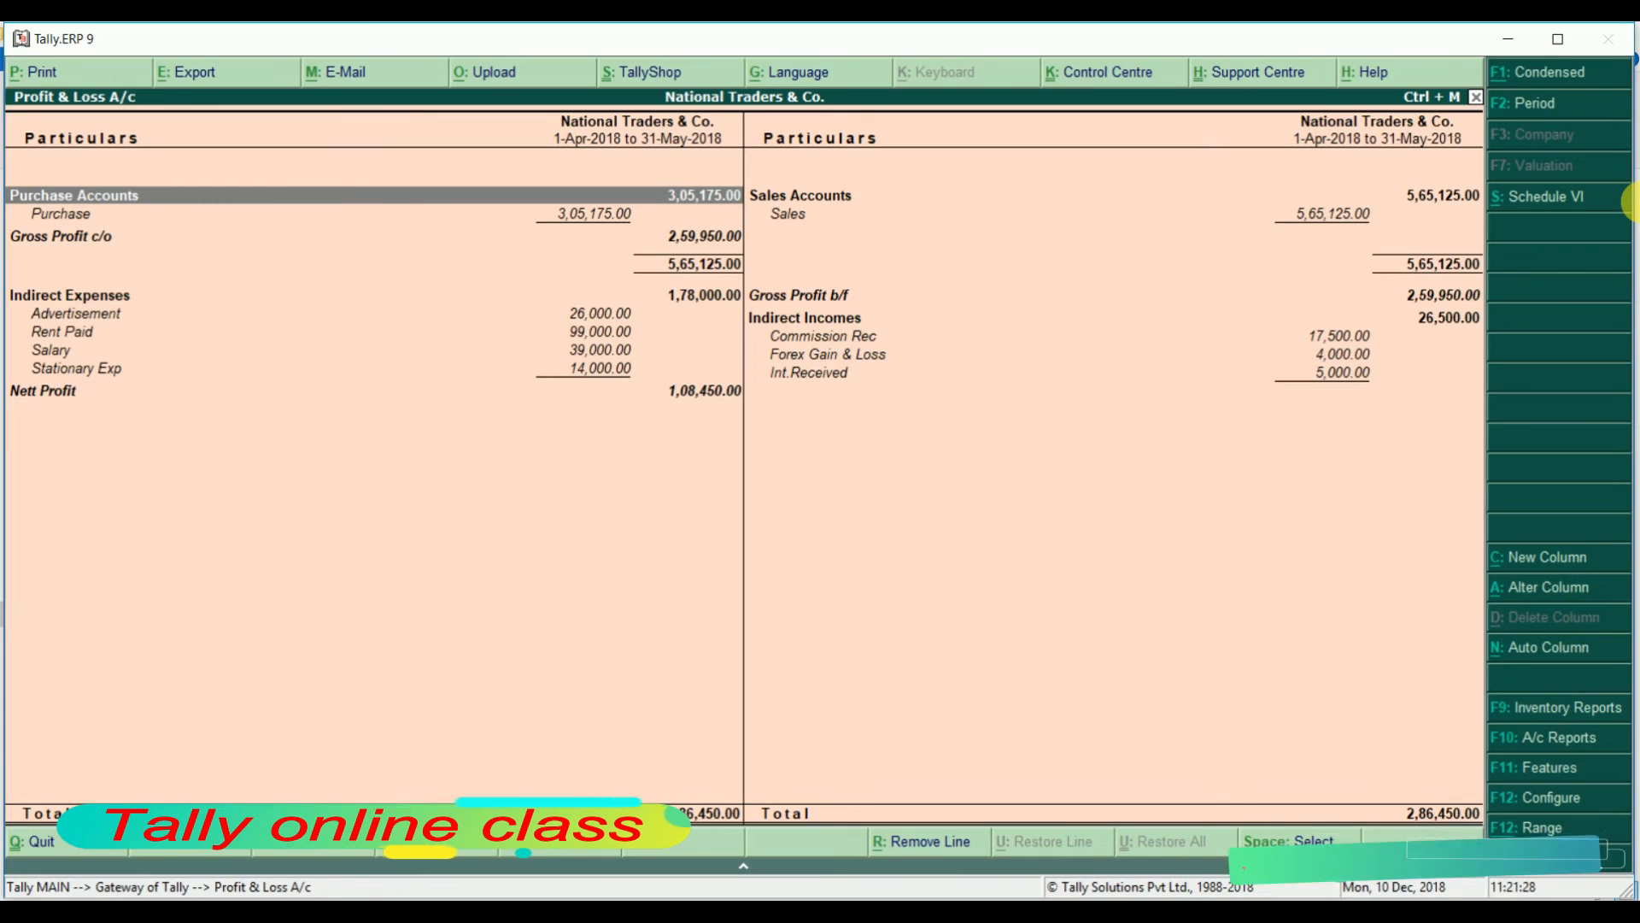
Add a Profit & Loss column for 1-4-2018 to 31-3-2019 in Base Currency showing the Expenses budget, with Show variance set to No
{"action": "key", "text": "alt+c"}
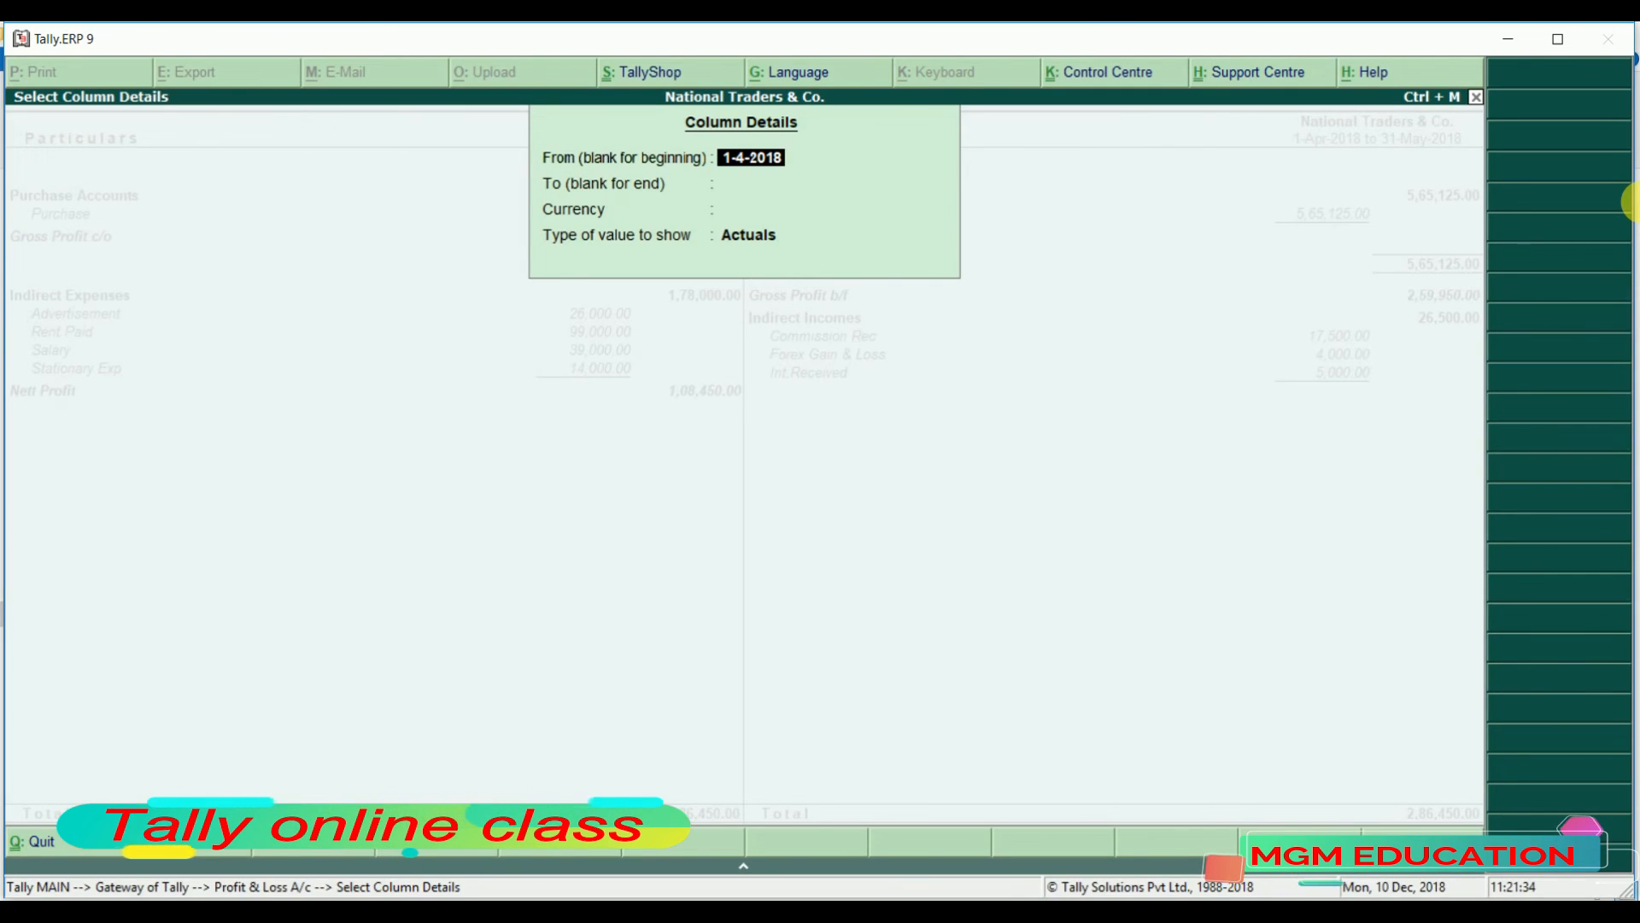
{"action": "key", "text": "Return"}
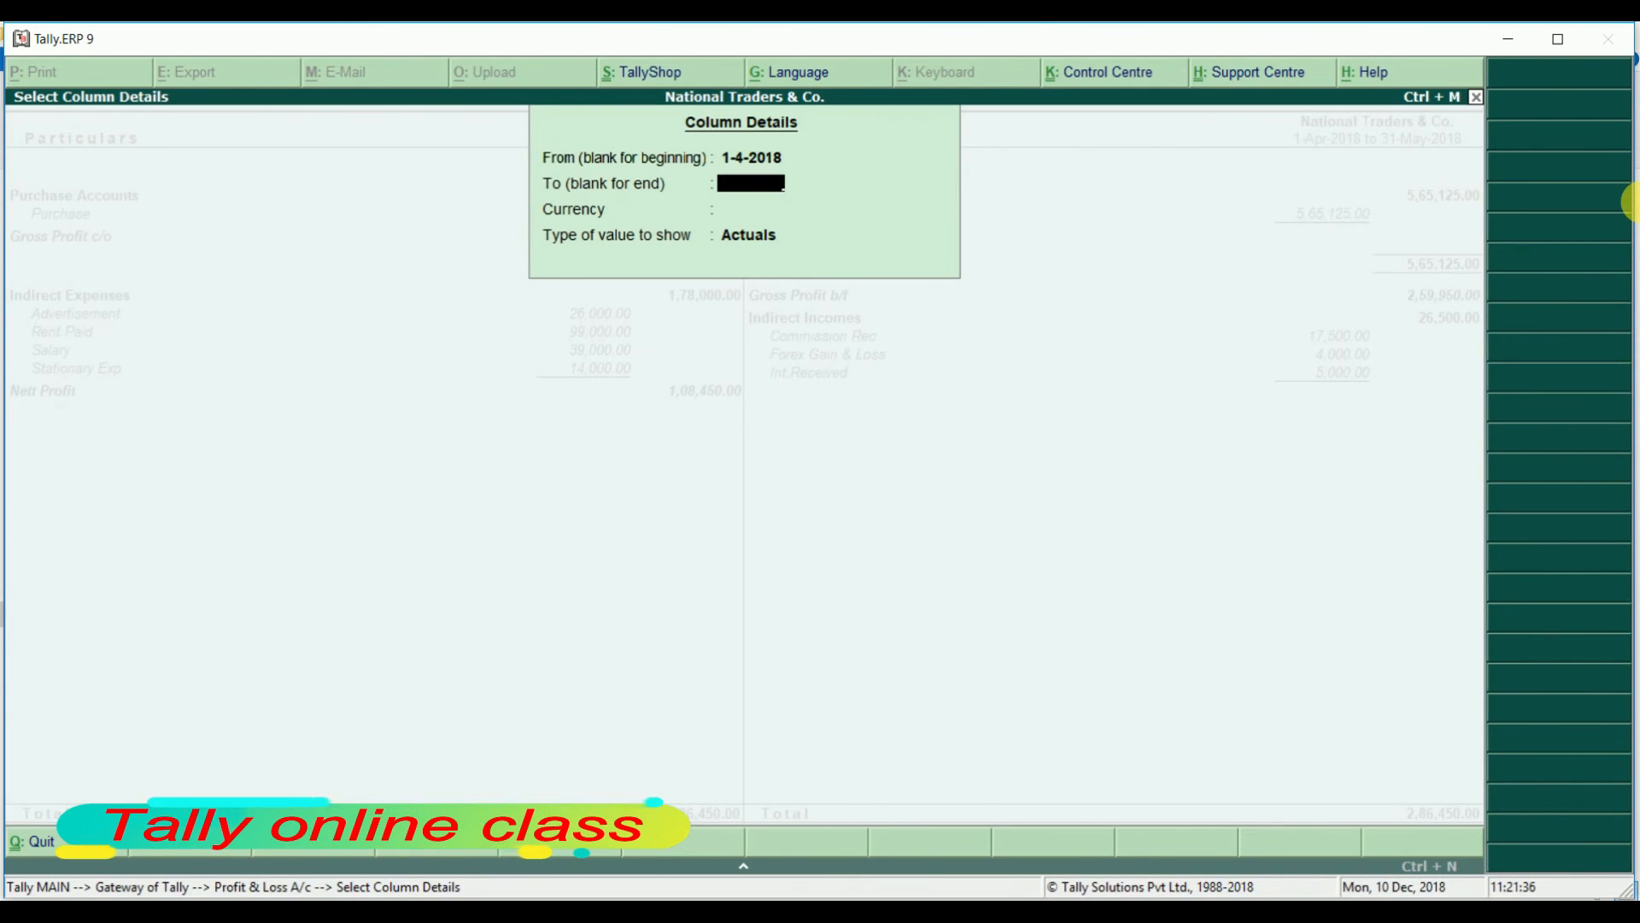
{"action": "type", "text": "31-36"}
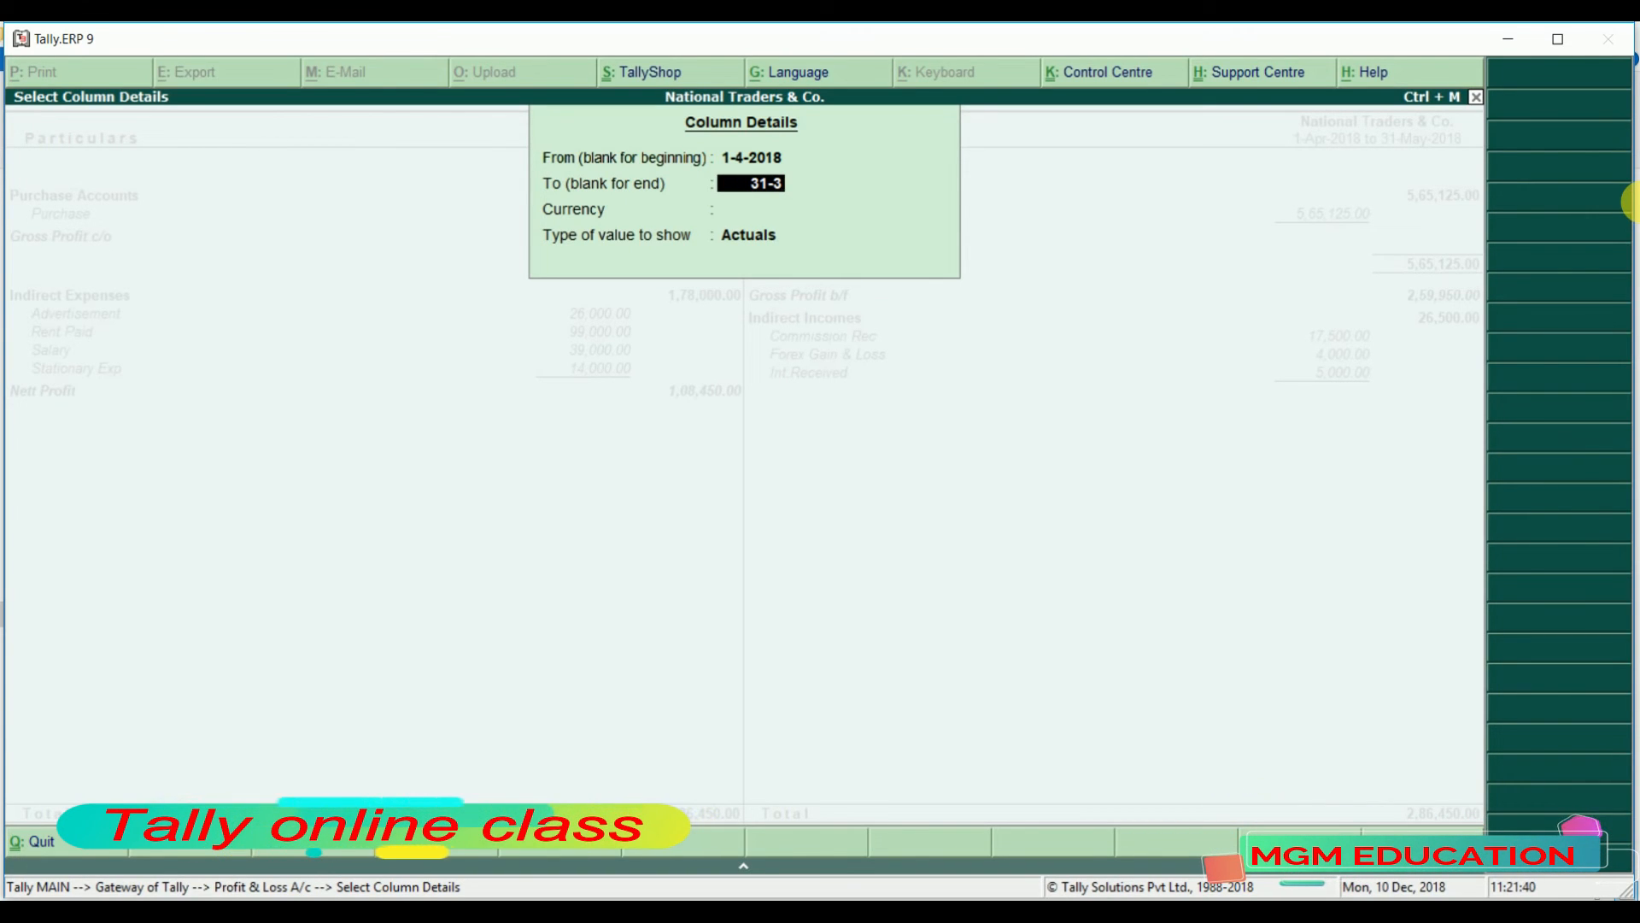
{"action": "key", "text": "Return"}
{"action": "key", "text": "Return"}
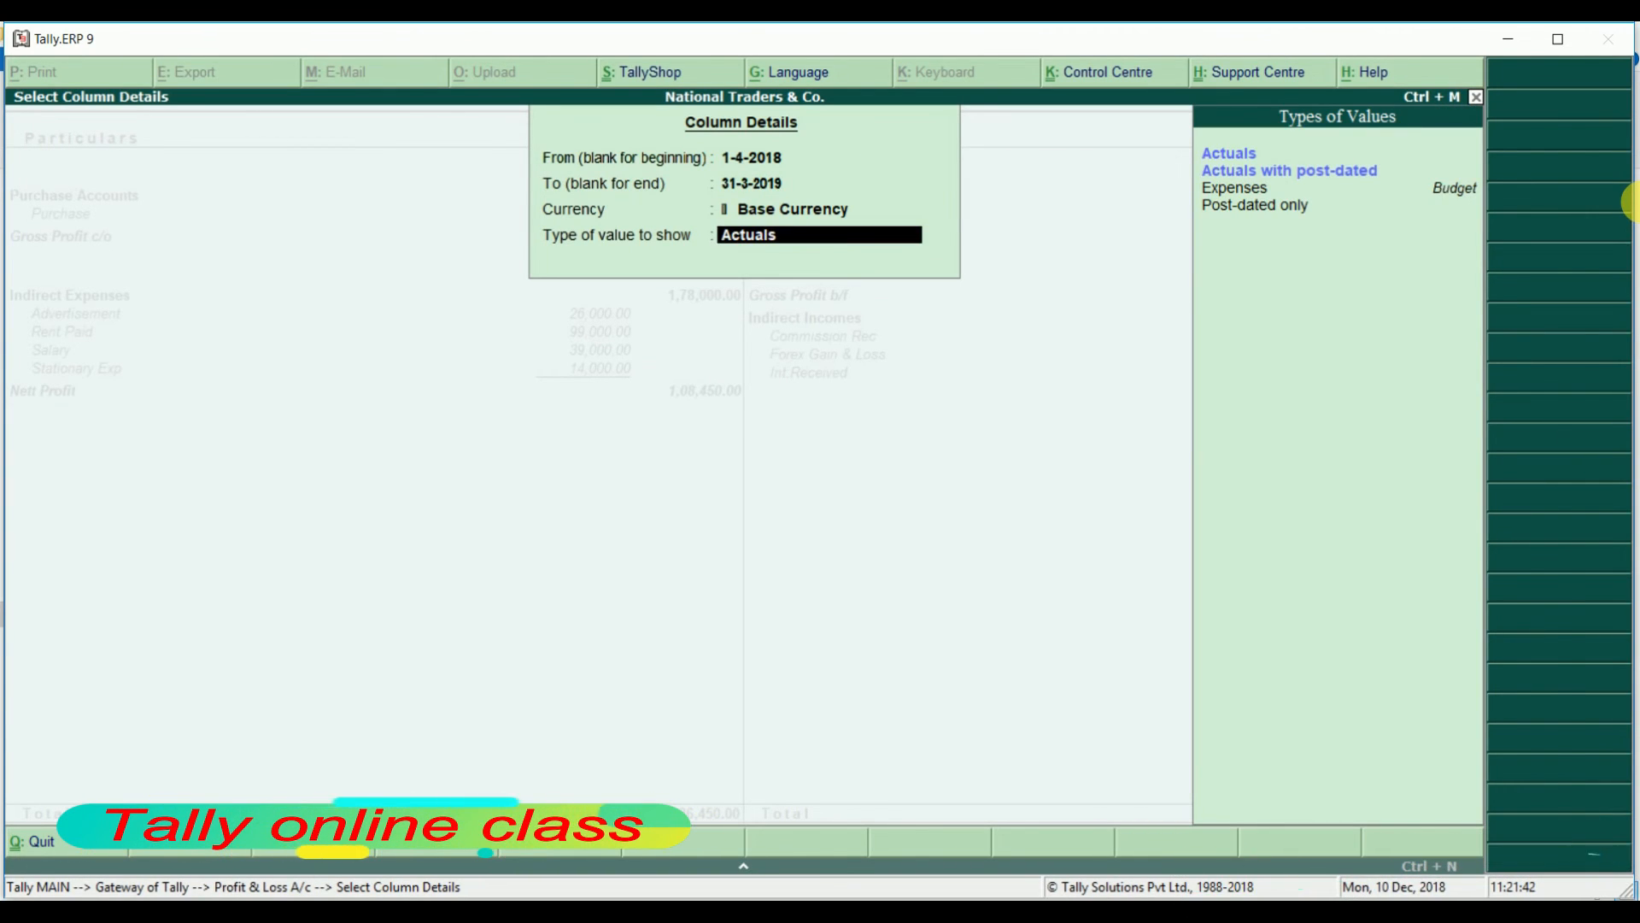
{"action": "key", "text": "Down"}
{"action": "key", "text": "Down"}
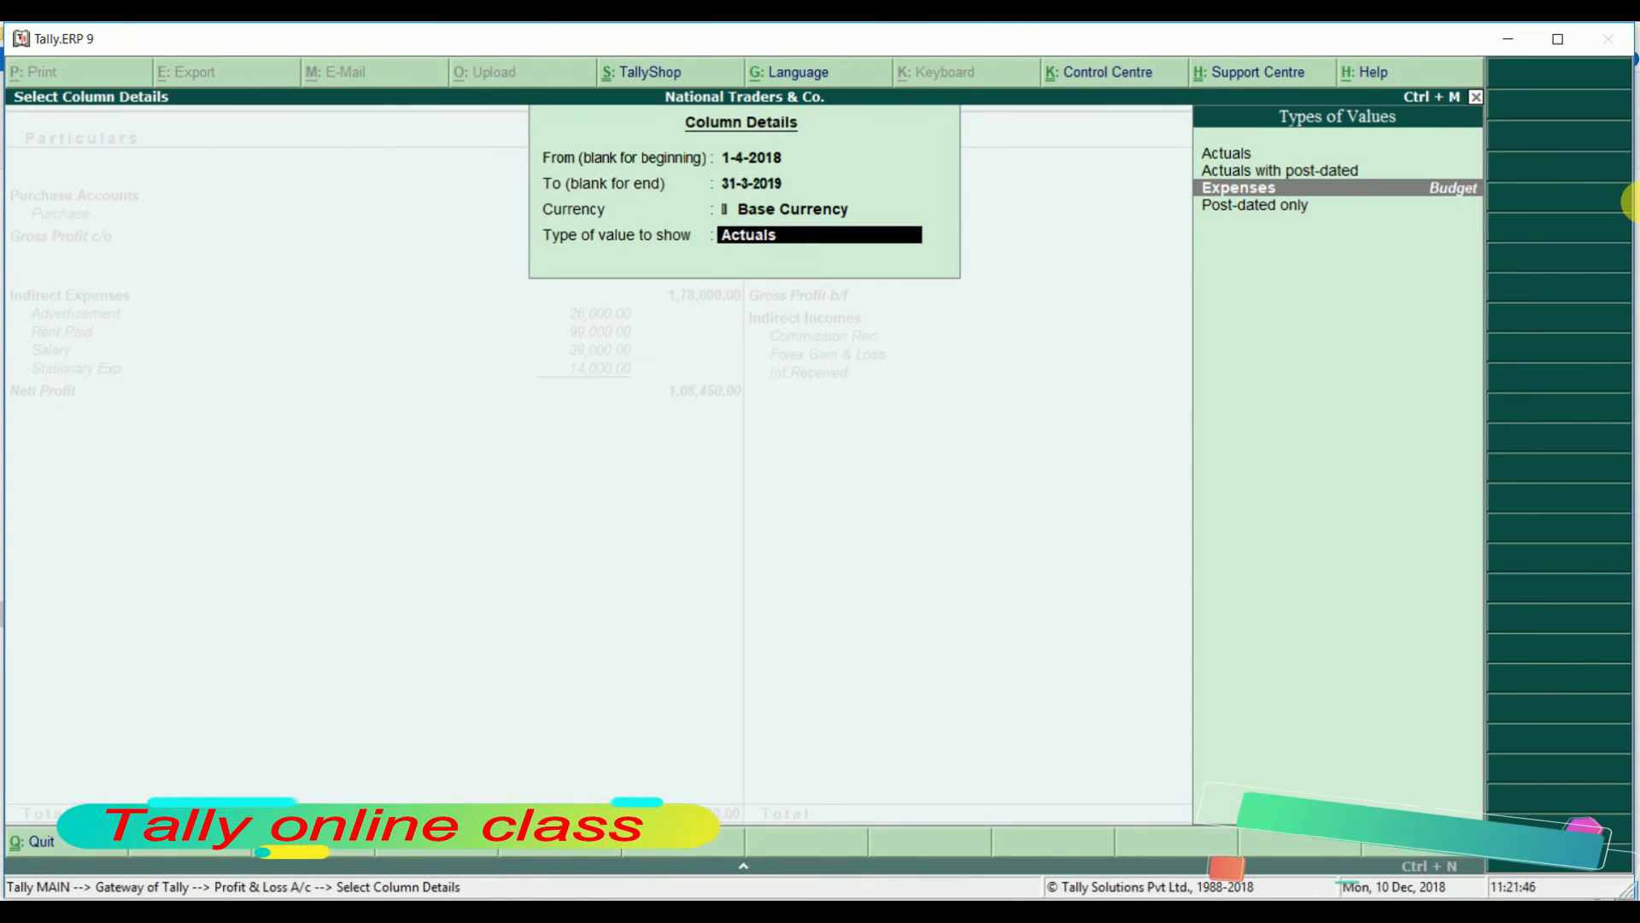
{"action": "key", "text": "Return"}
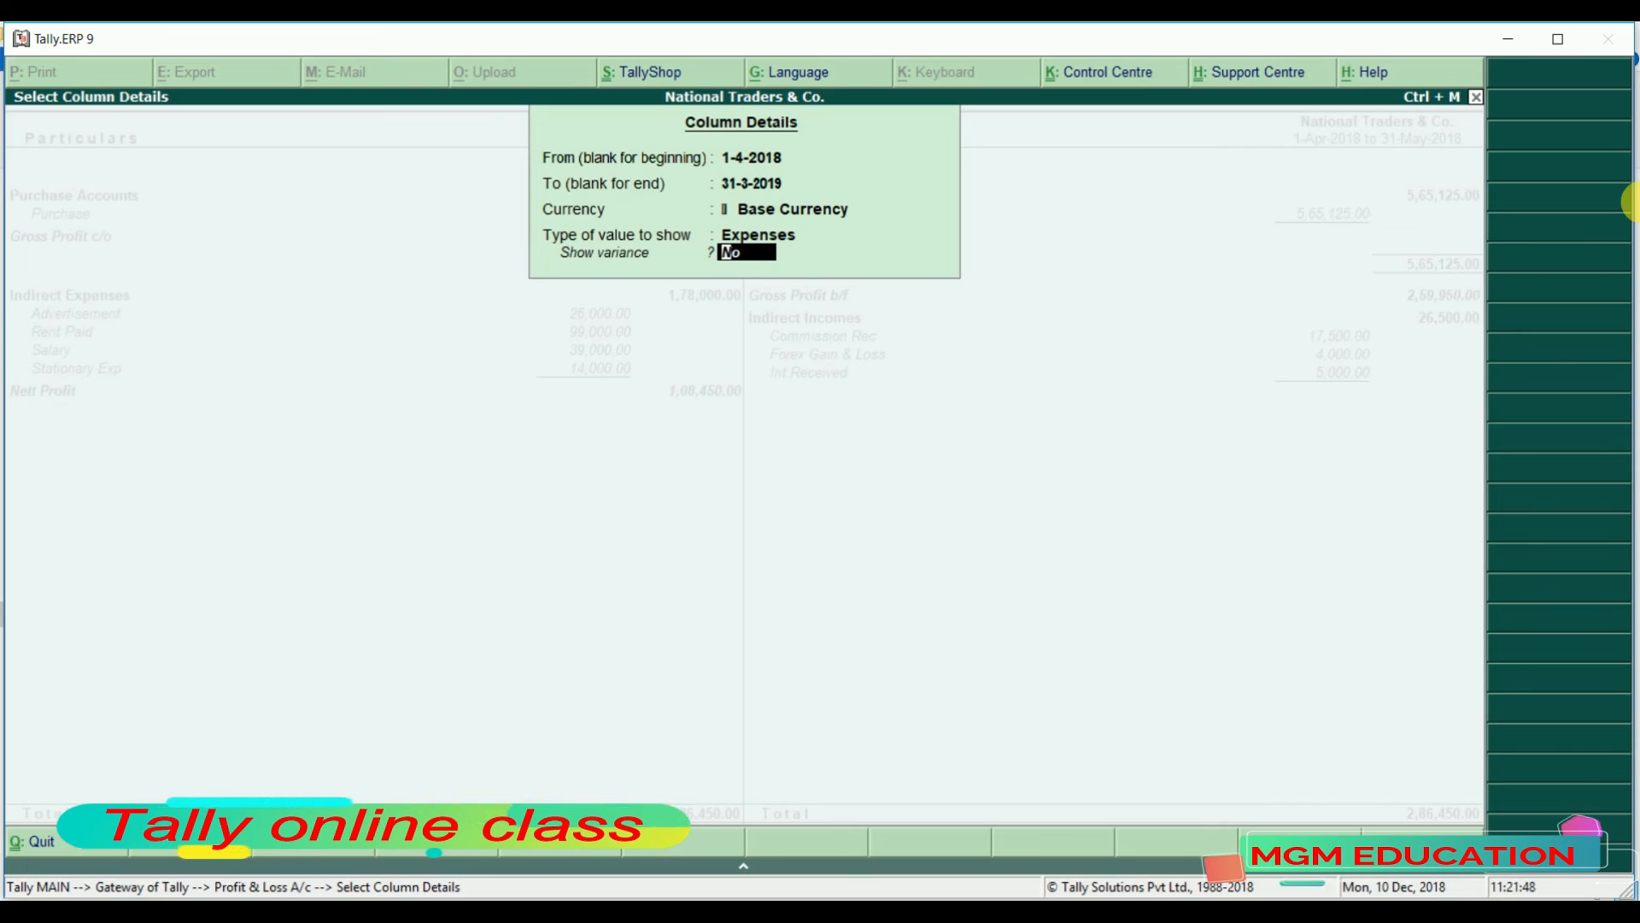
{"action": "key", "text": "Return"}
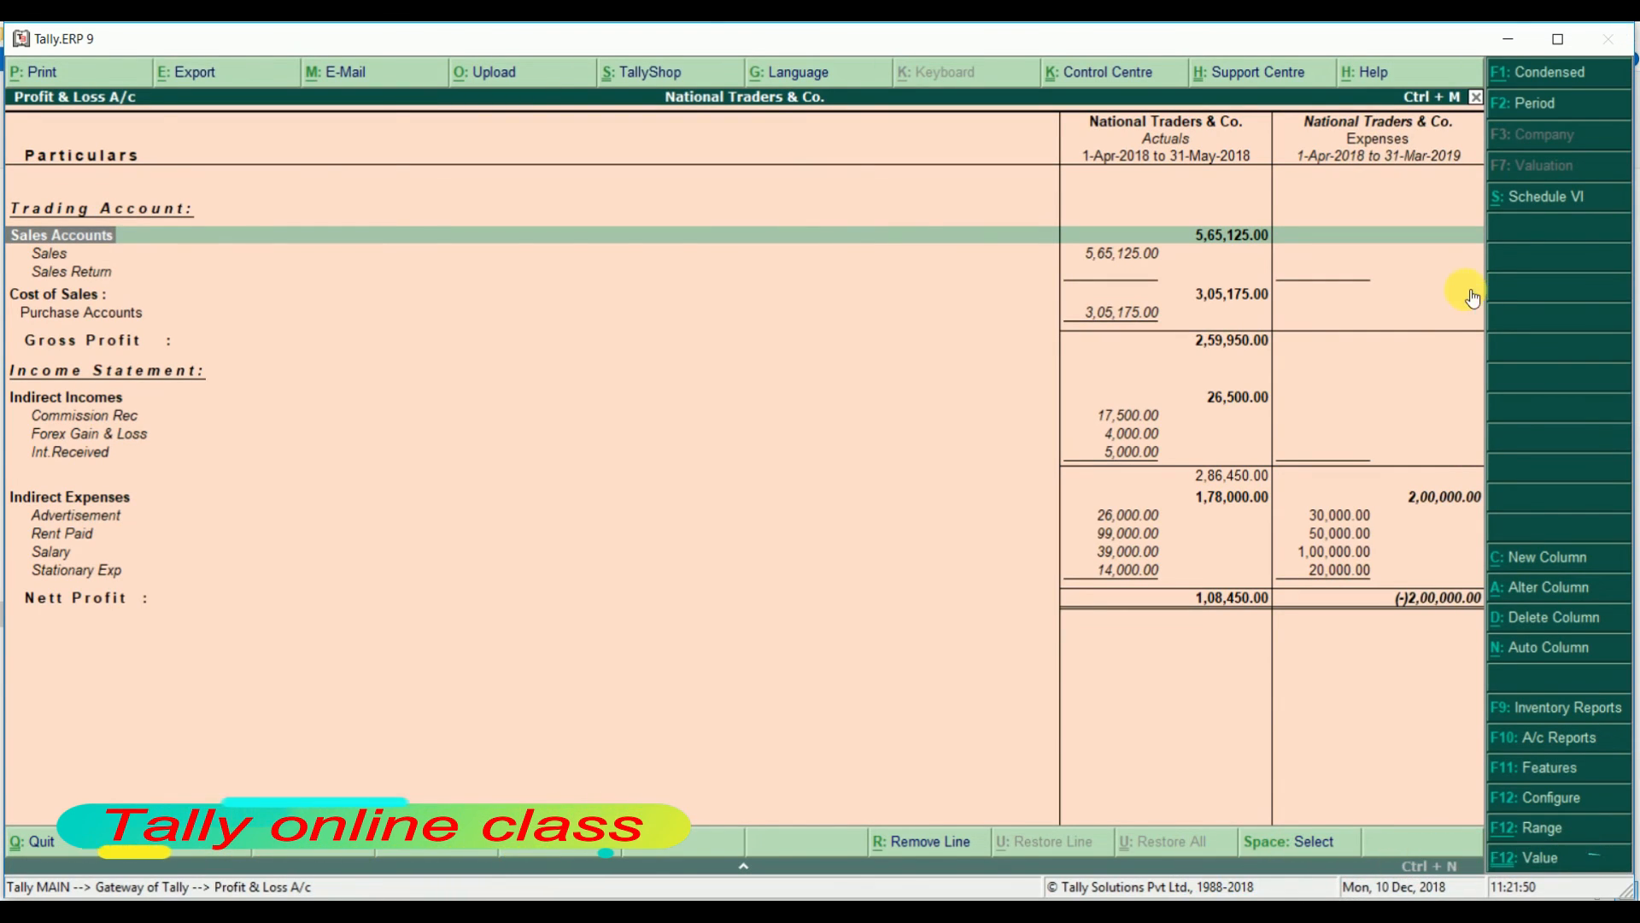